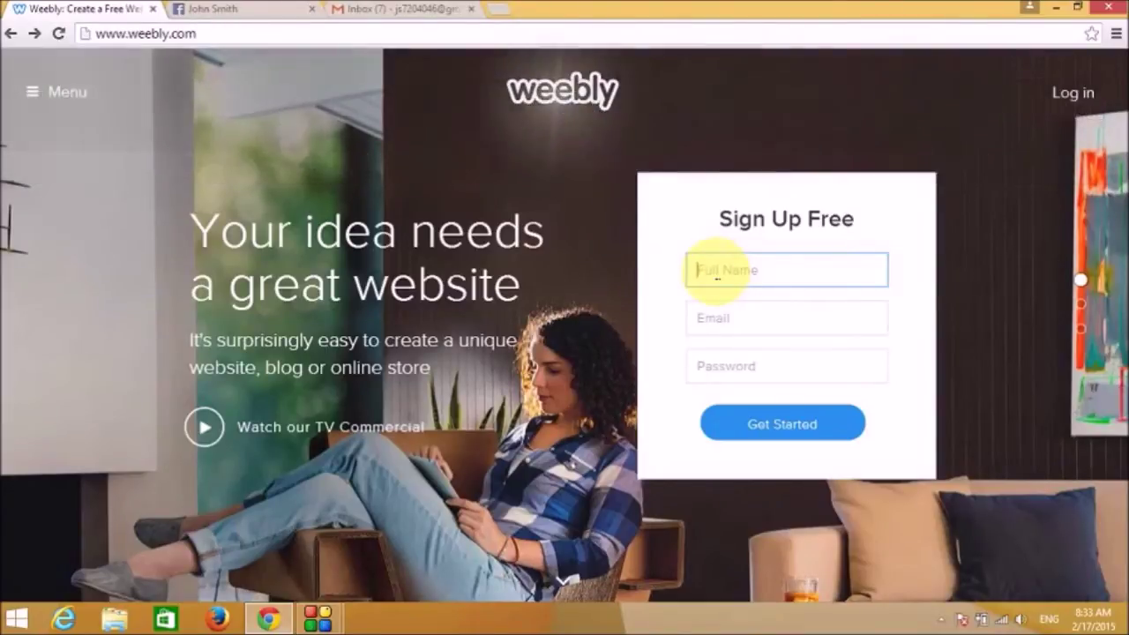
# Complete the sign-up form with the full name, the Gmail account's e-mail address and a password, then submit.
pyautogui.write('John ')
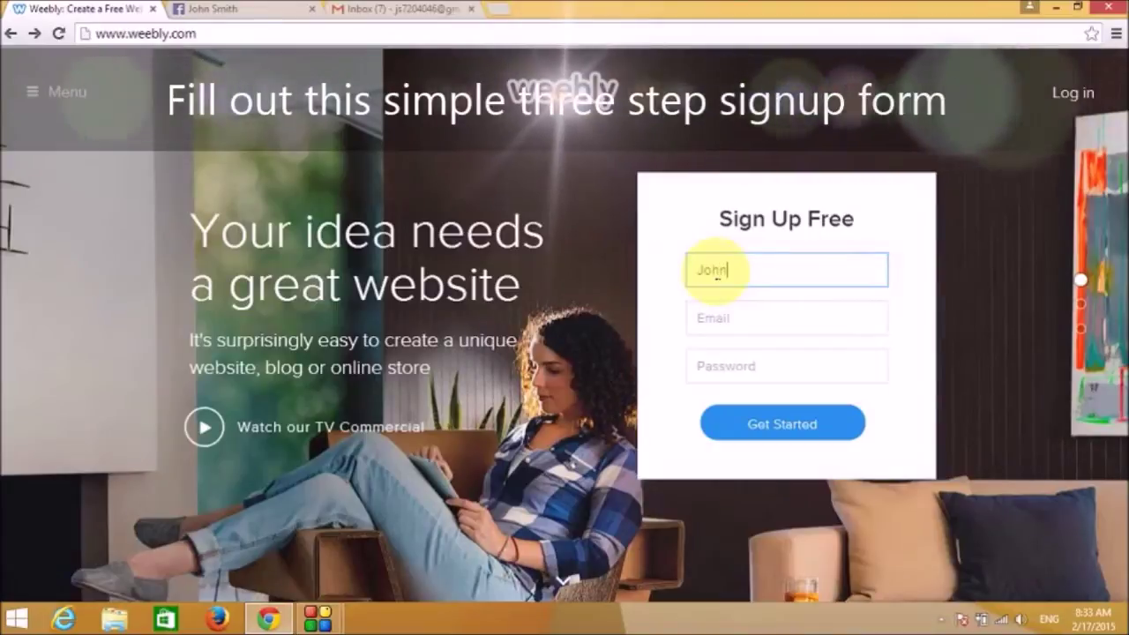
pyautogui.write('Smith')
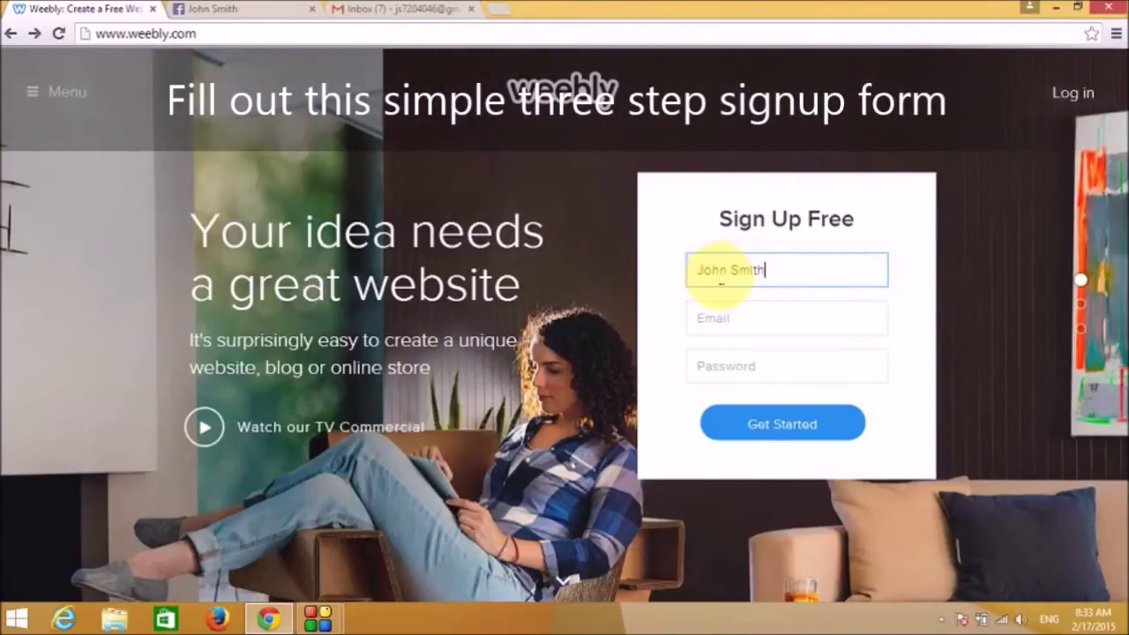
pyautogui.click(384, 8)
pyautogui.click(1091, 72)
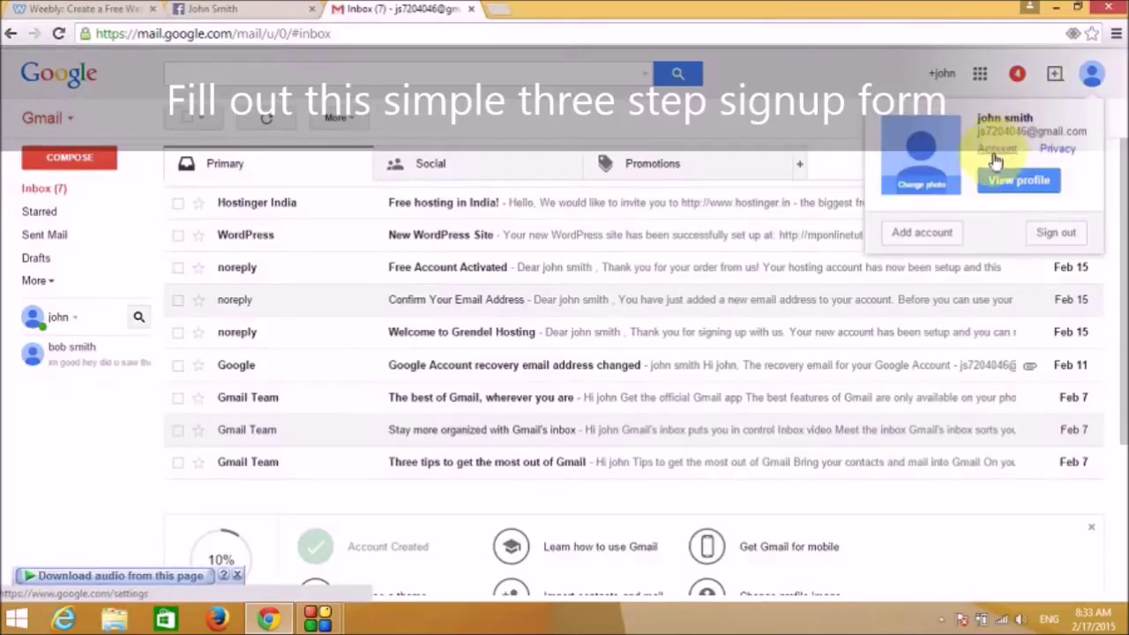
pyautogui.moveTo(979, 134); pyautogui.dragTo(1065, 125)
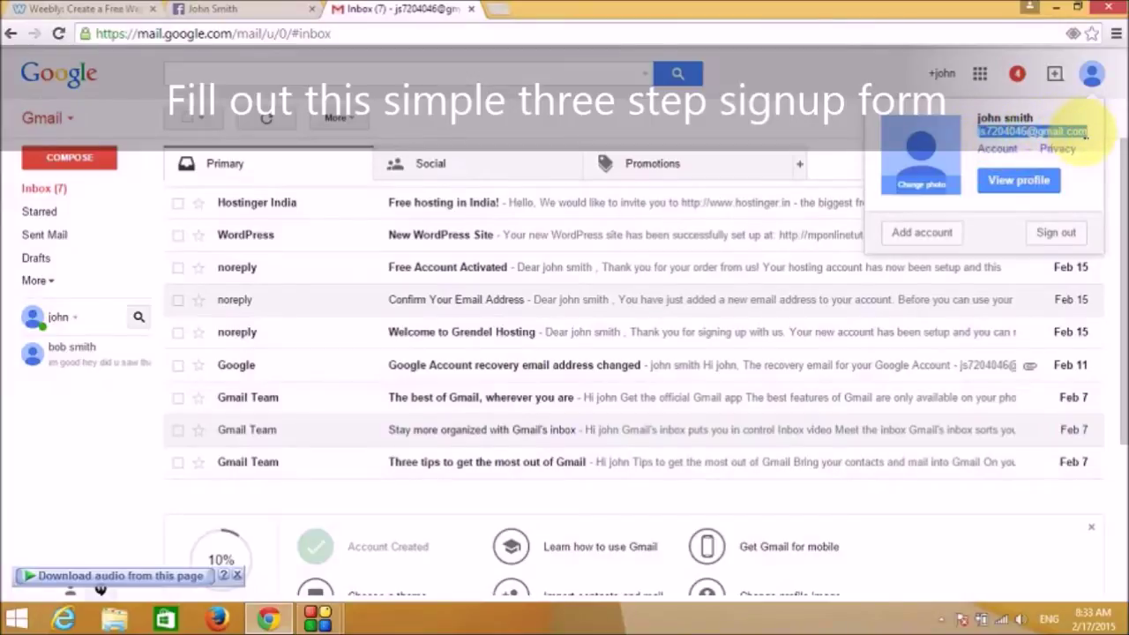
pyautogui.click(89, 7)
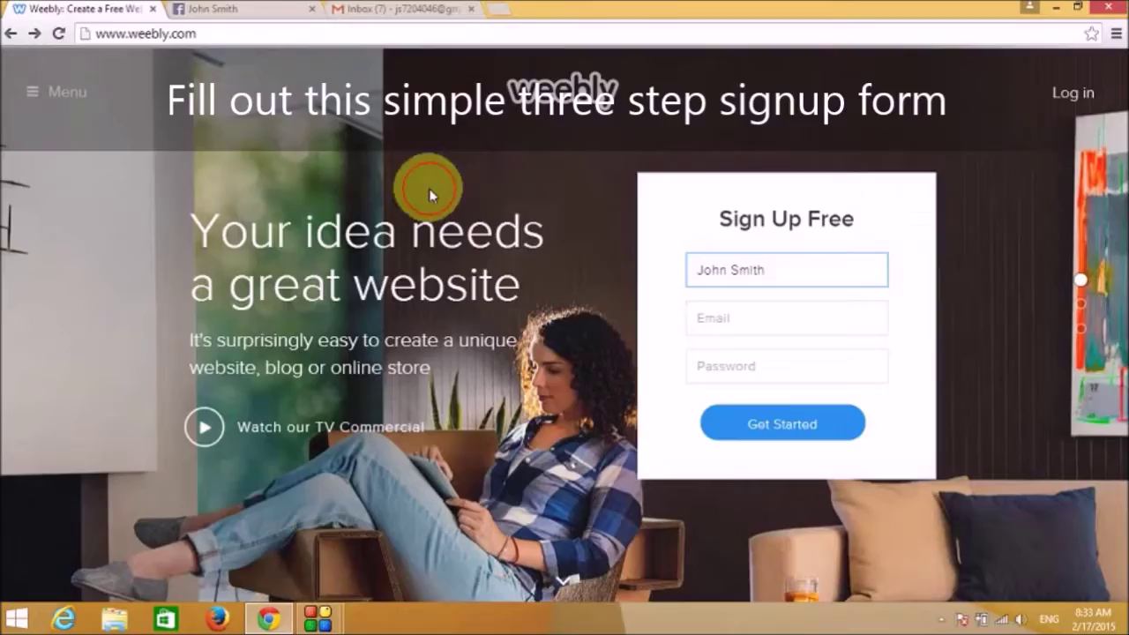
pyautogui.click(708, 314)
pyautogui.hotkey('ctrl', 'v')
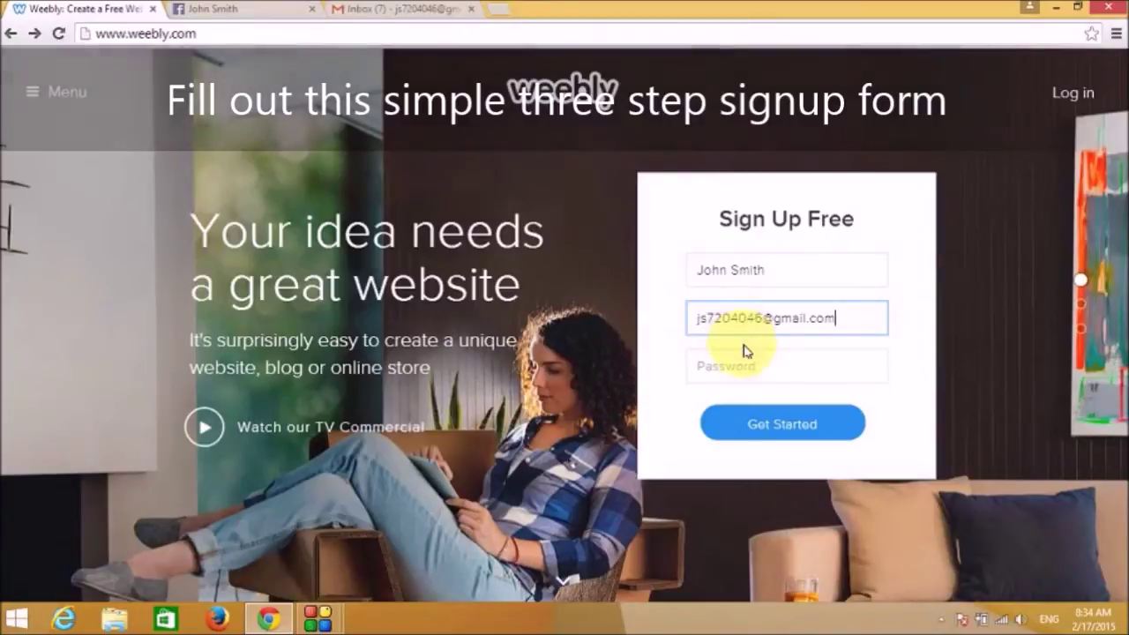
pyautogui.click(732, 363)
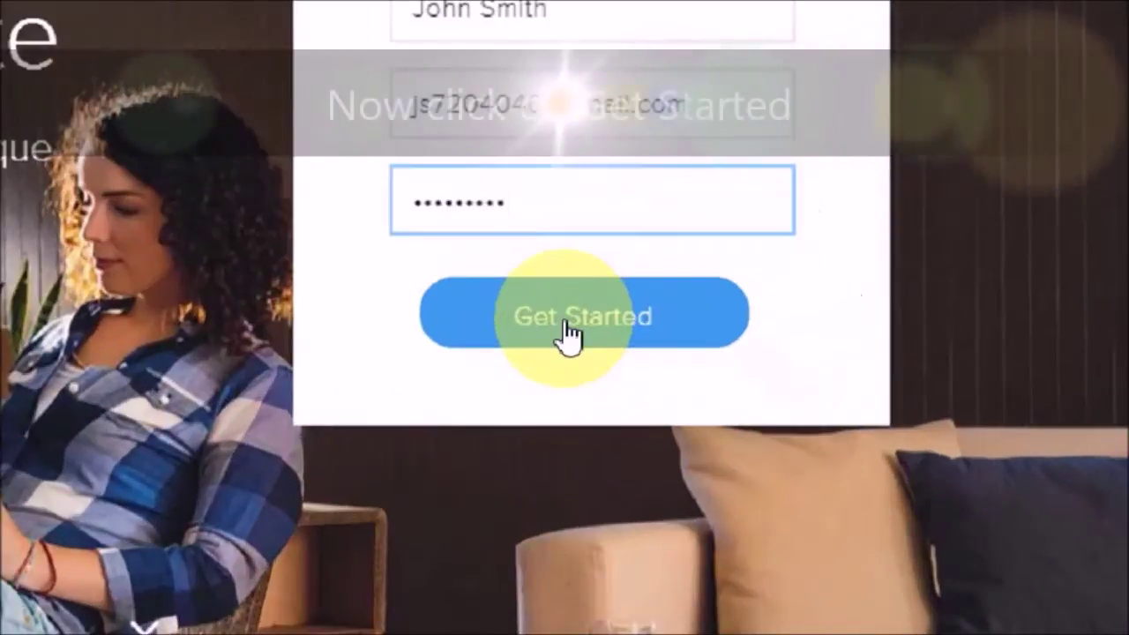
pyautogui.click(775, 432)
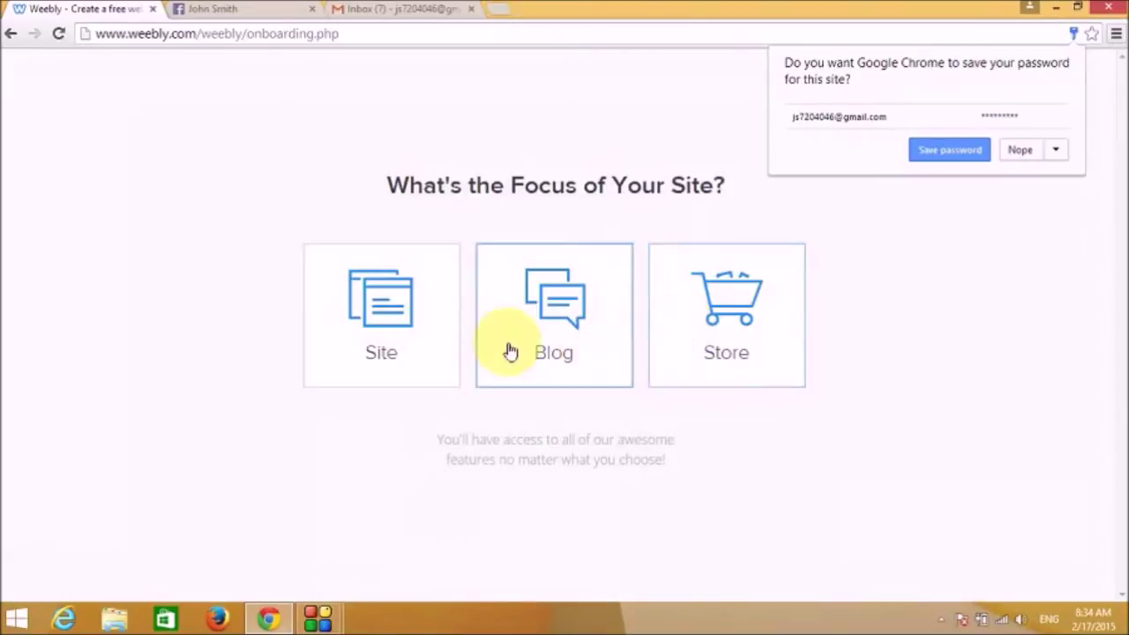
# Choose Site as the focus of the new Weebly site.
pyautogui.click(372, 351)
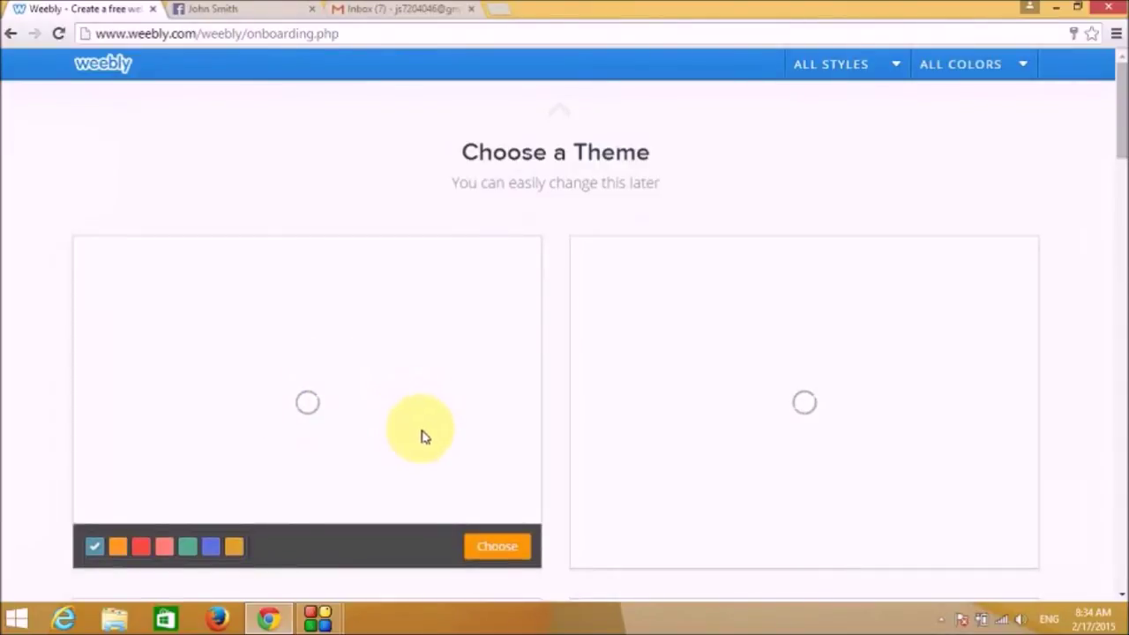
# Pick the first theme and dismiss the domain dialog without choosing a domain.
pyautogui.click(474, 549)
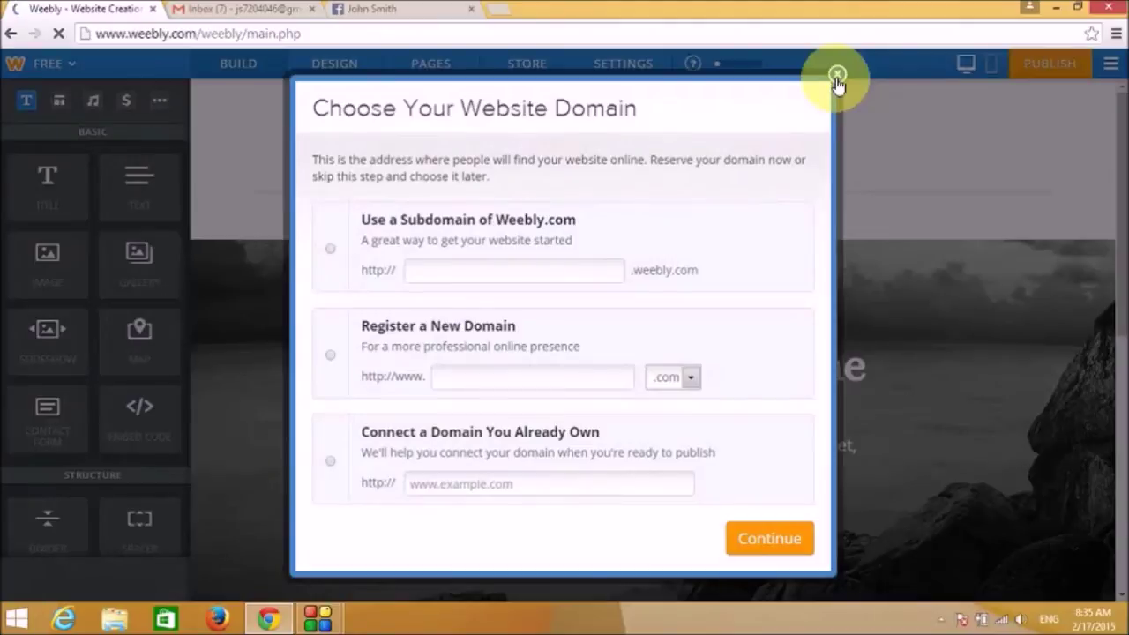
pyautogui.click(836, 74)
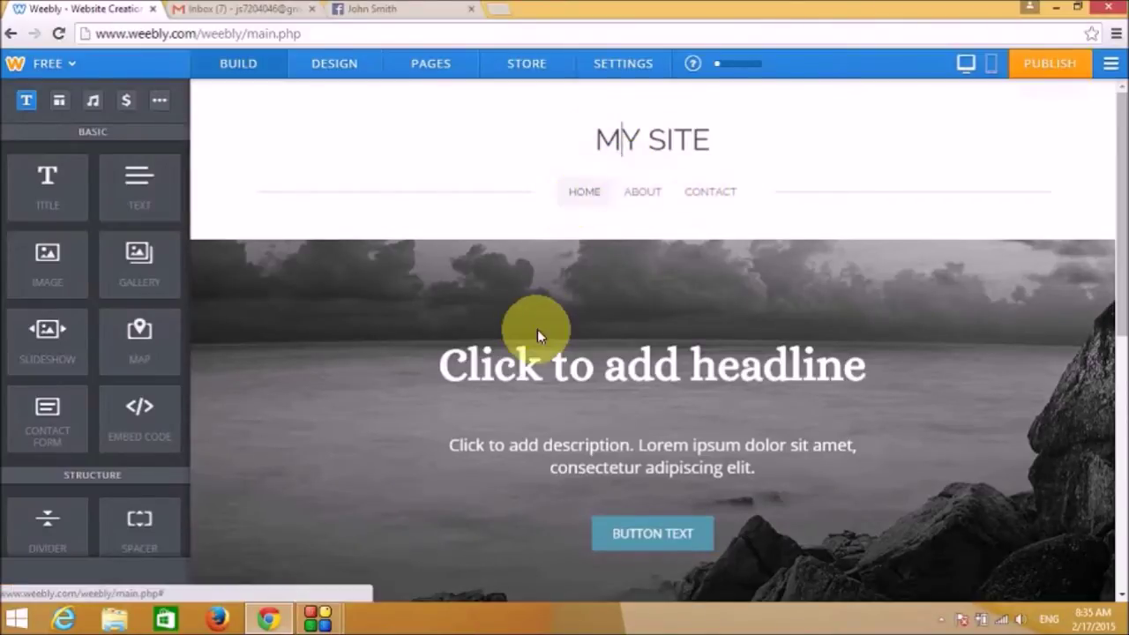
# Look over the editor page, then go to the site's SETTINGS.
pyautogui.scroll(-2, 544, 330)
pyautogui.scroll(-4, 465, 364)
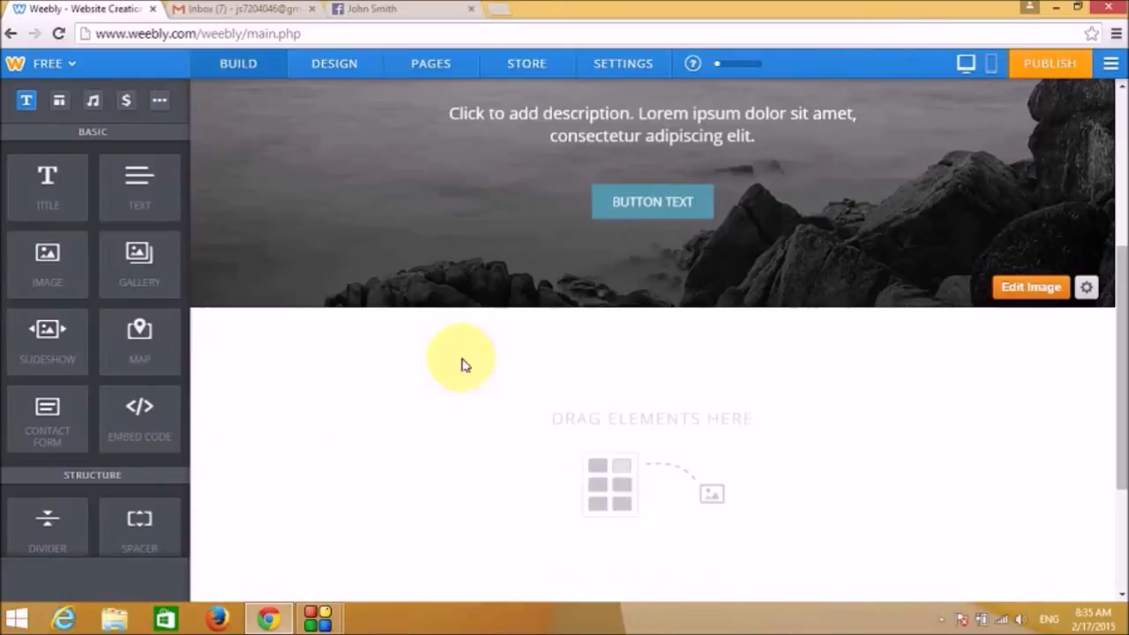
pyautogui.scroll(6, 463, 363)
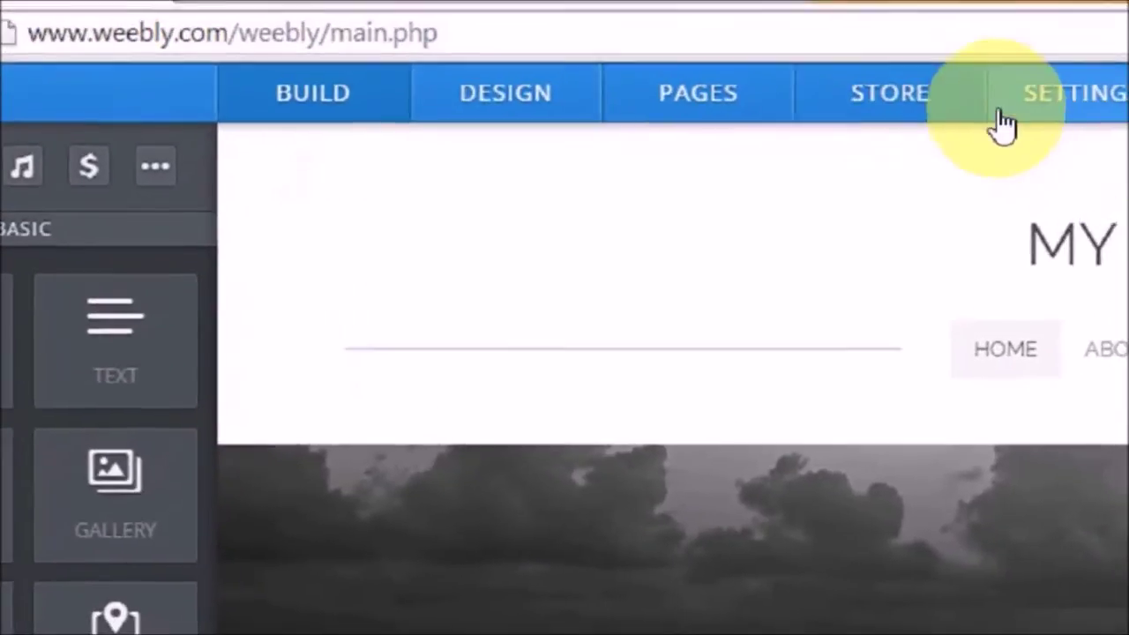
pyautogui.click(1005, 113)
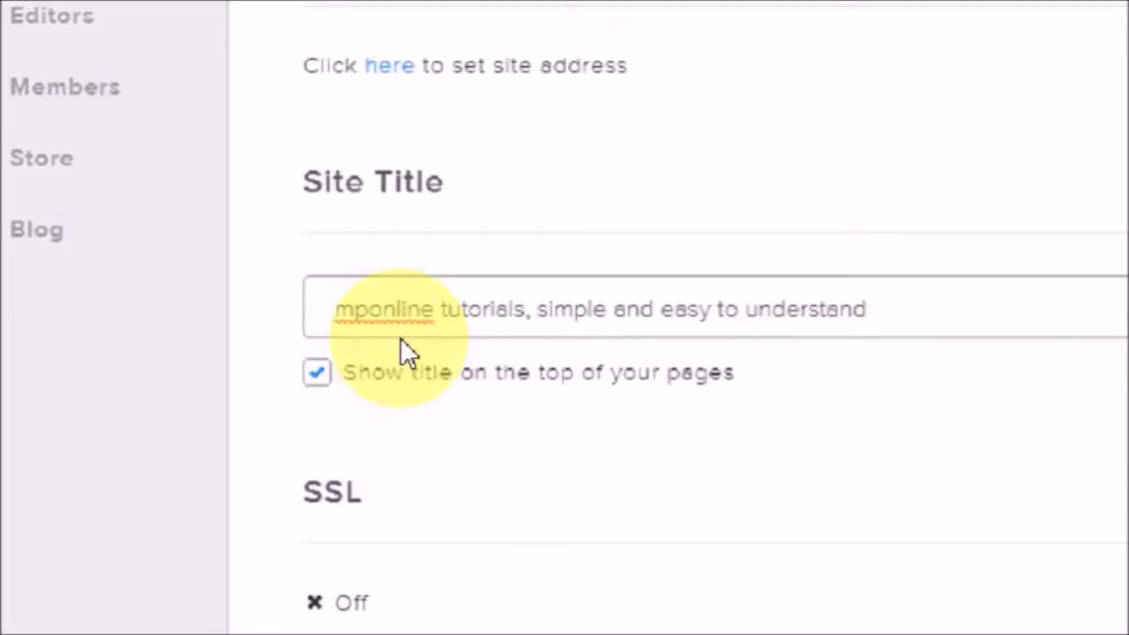
# Uncheck 'Show title on the top of your pages', save, and switch to SEO settings.
pyautogui.click(316, 374)
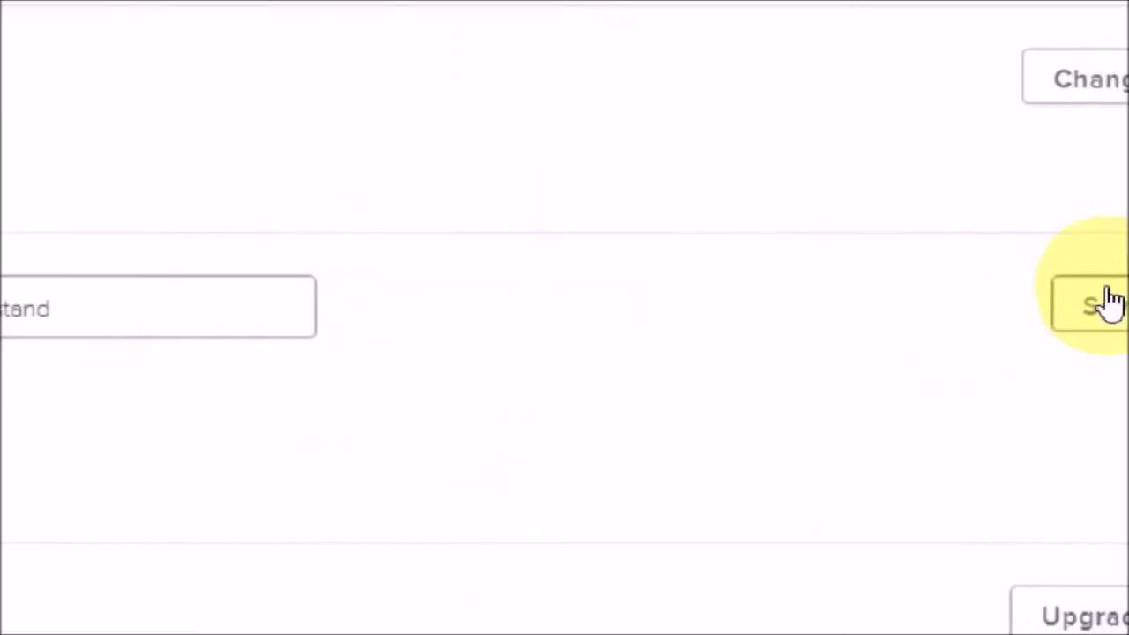
pyautogui.click(1095, 304)
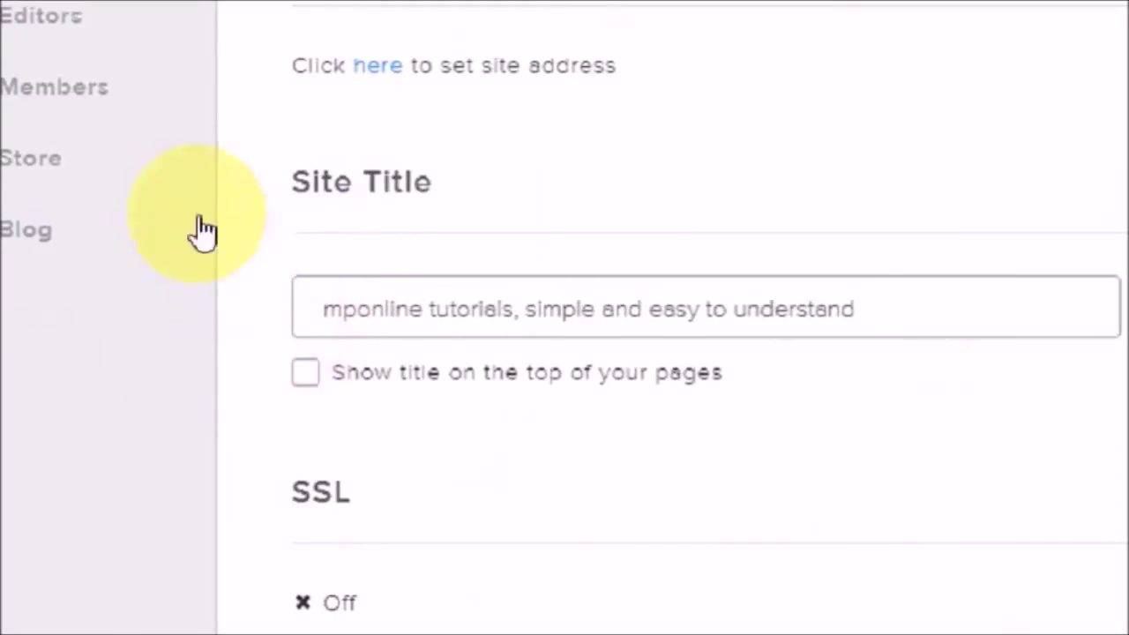
pyautogui.click(133, 140)
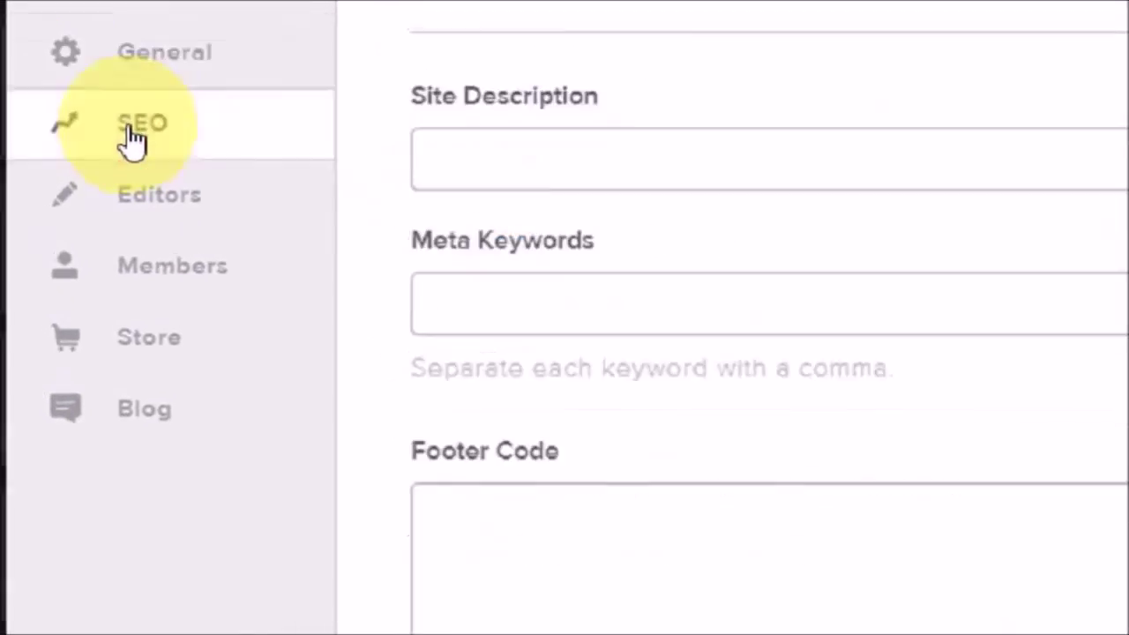
# Enter the 'Mponline tutorials…newbies' description and keywords 'online tutorials, evergreen topics', then save.
pyautogui.click(498, 168)
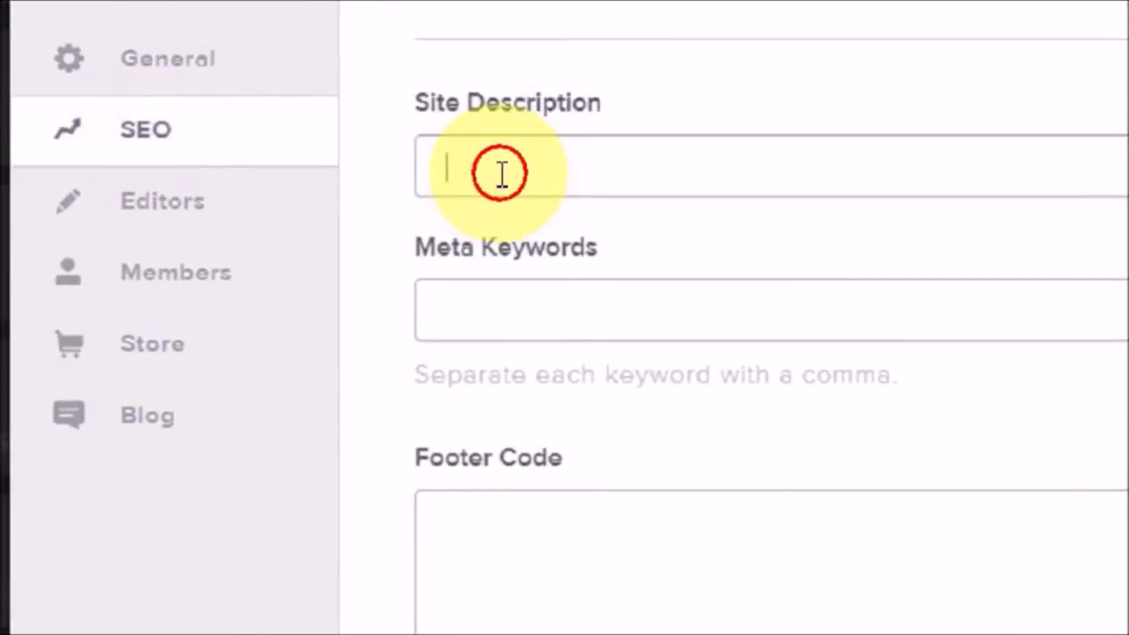
pyautogui.write('Mponline tutorials provides simple and easy tutorials for newbies. Learning is fun')
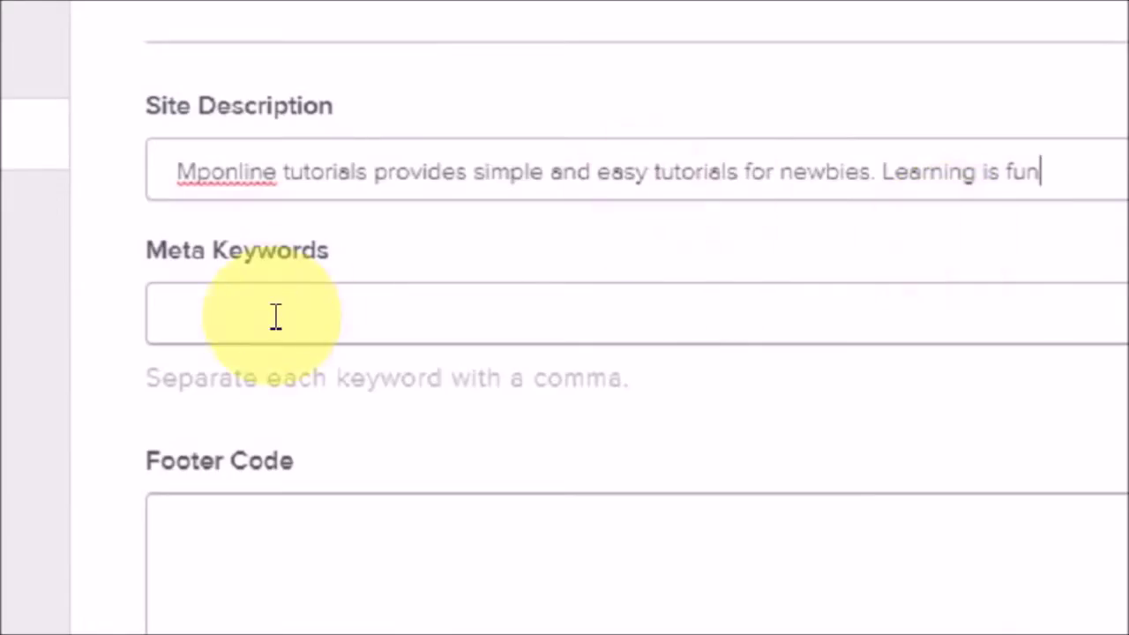
pyautogui.click(542, 325)
pyautogui.write('online tutorials, evergreen topics')
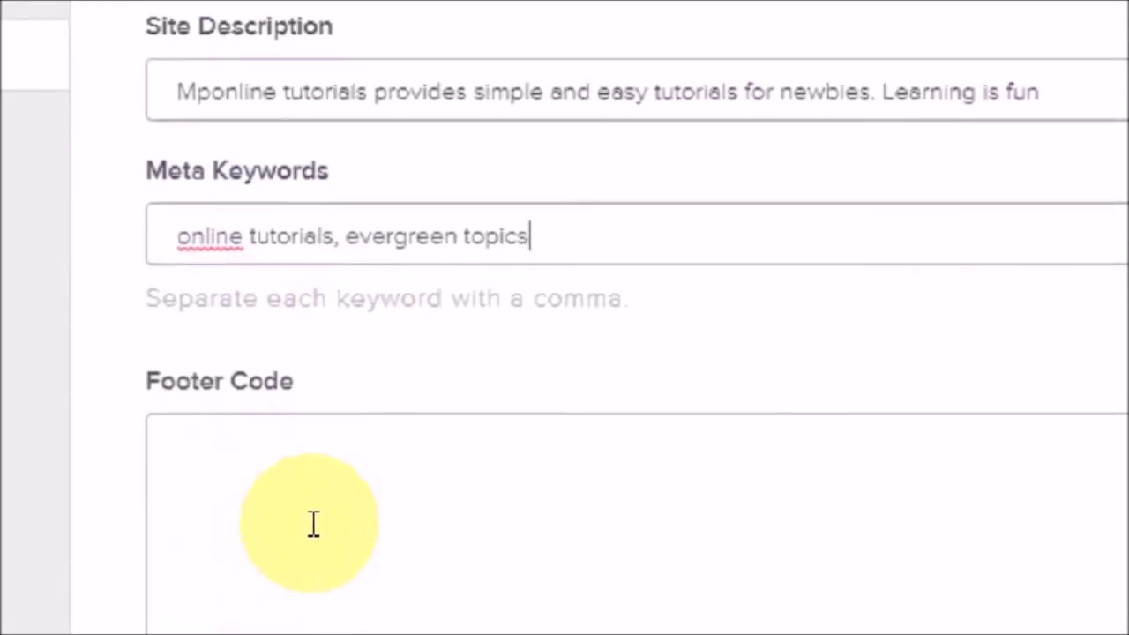
pyautogui.scroll(-3, 313, 524)
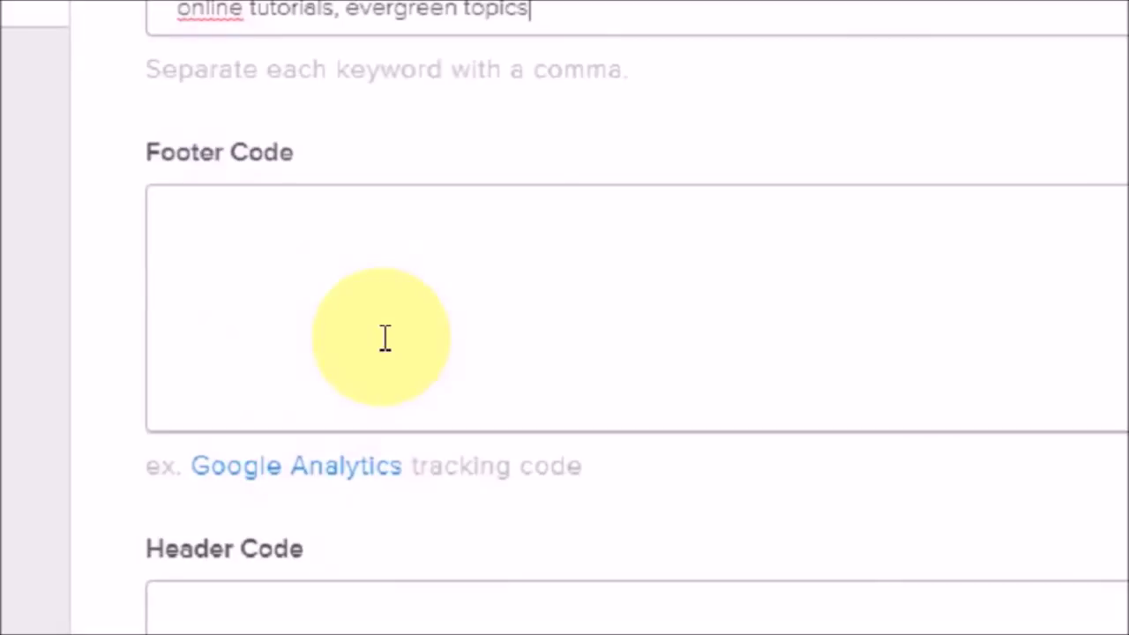
pyautogui.scroll(-4, 385, 339)
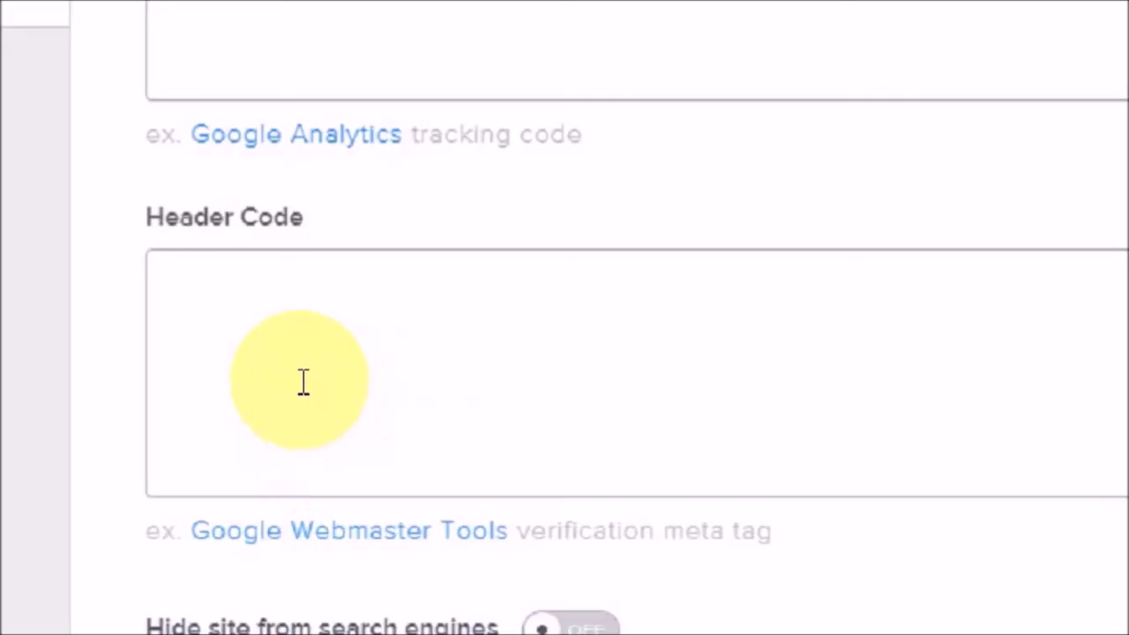
pyautogui.scroll(-4, 302, 377)
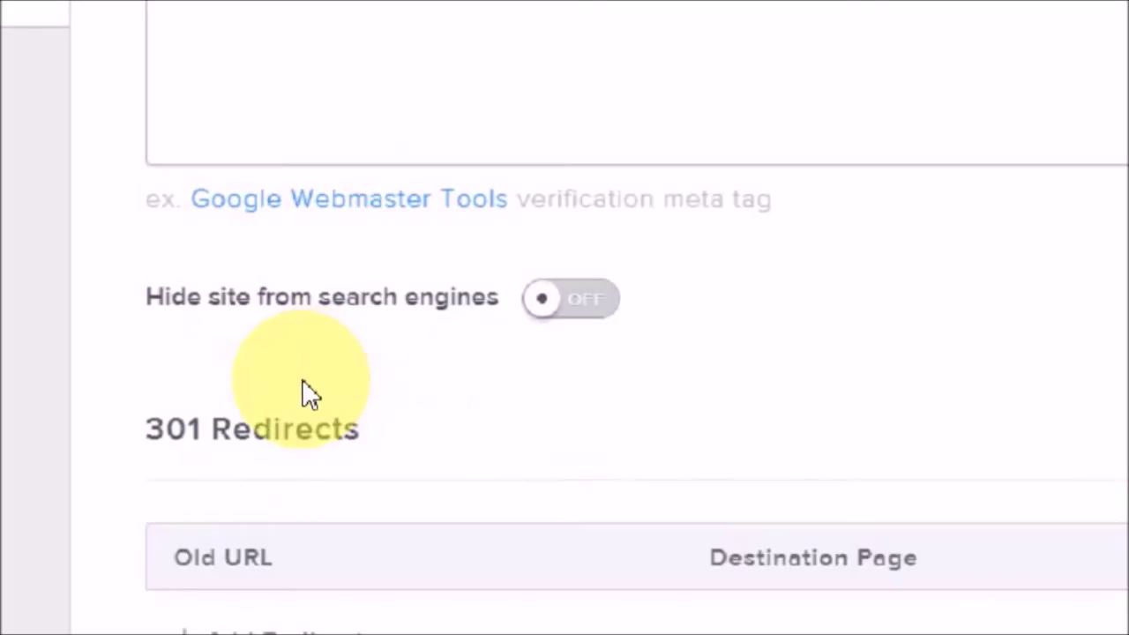
pyautogui.scroll(-2, 302, 395)
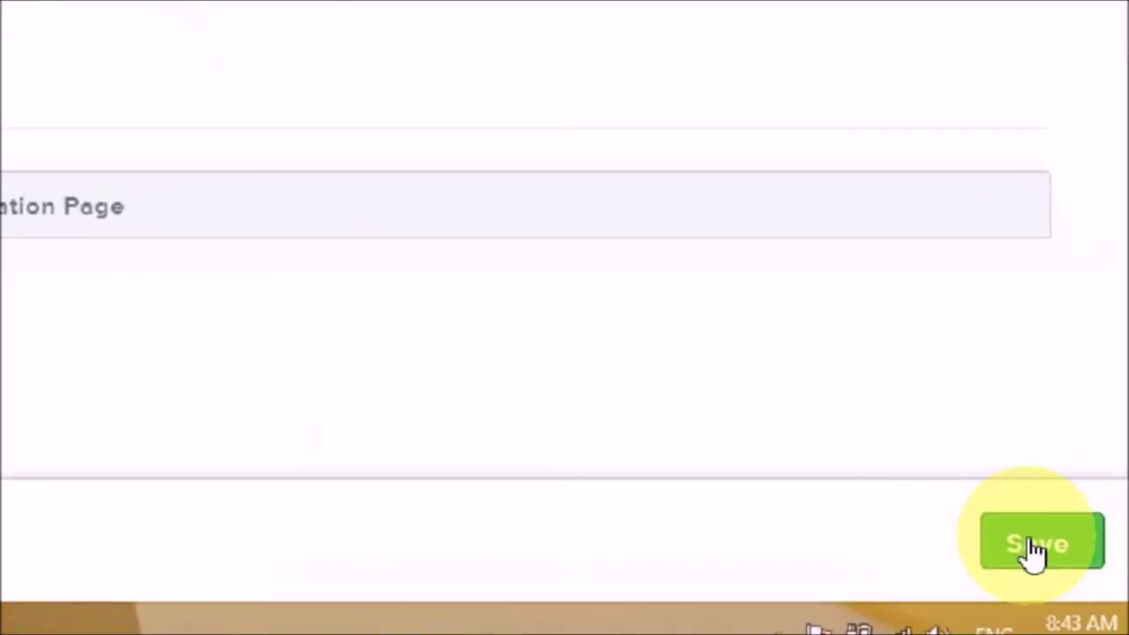
pyautogui.click(1034, 547)
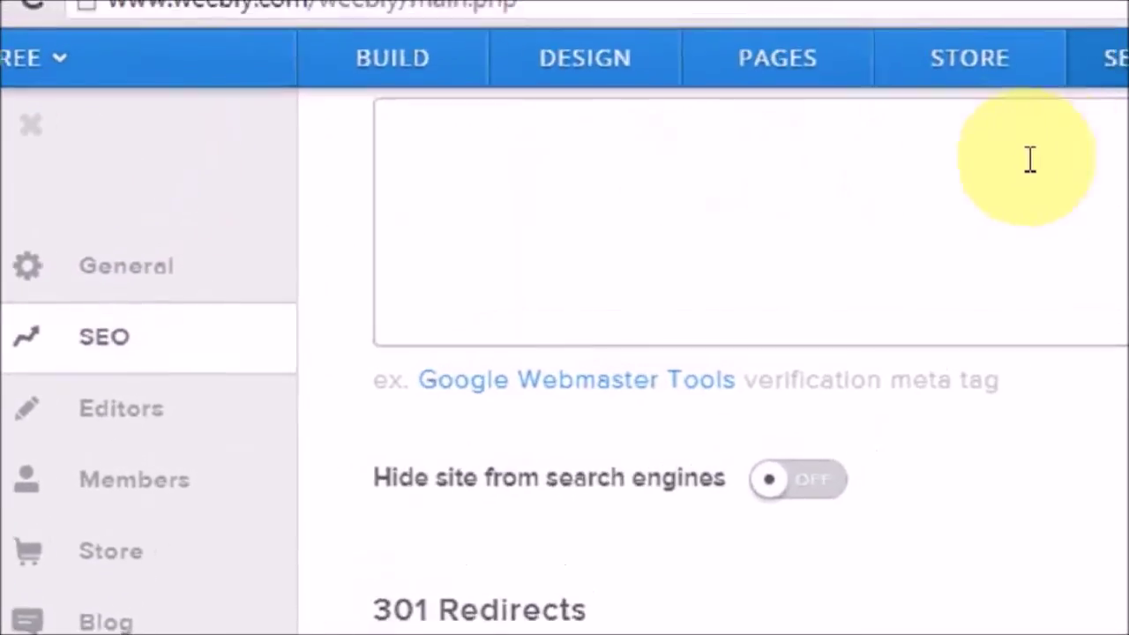
# In PAGES, change the Home page's header layout and bring up the new page-type menu.
pyautogui.click(886, 44)
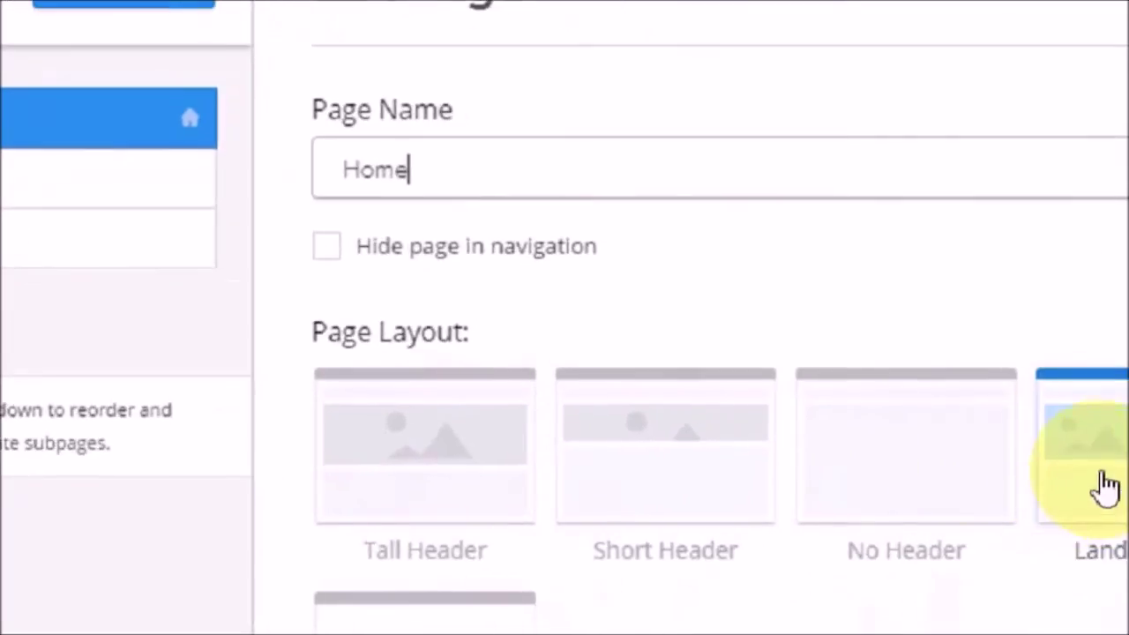
pyautogui.click(958, 469)
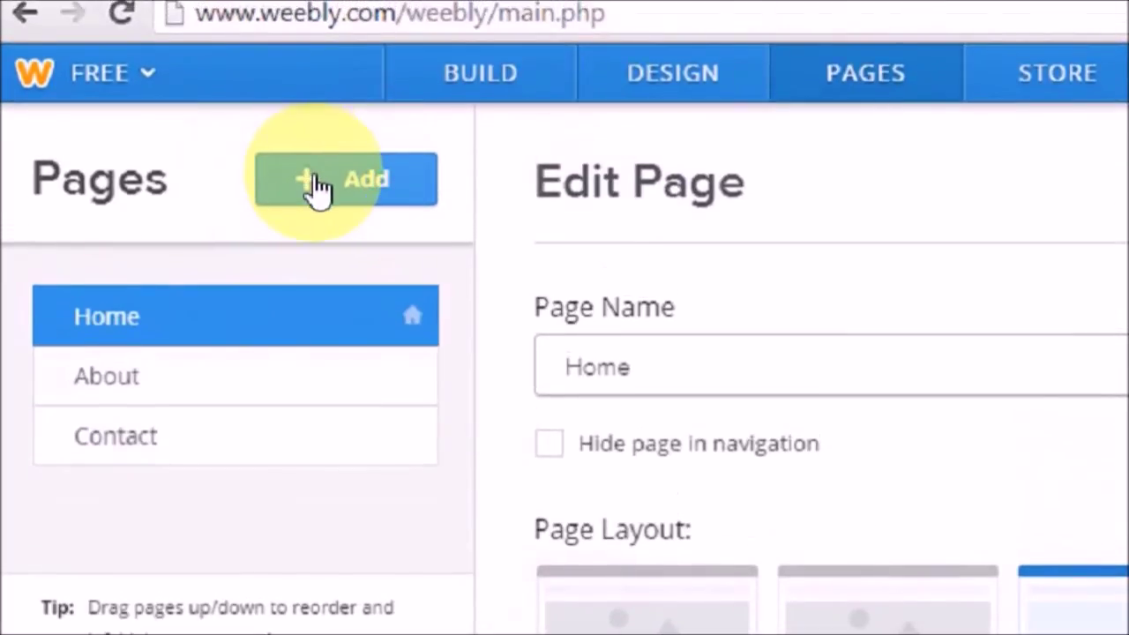
pyautogui.click(316, 185)
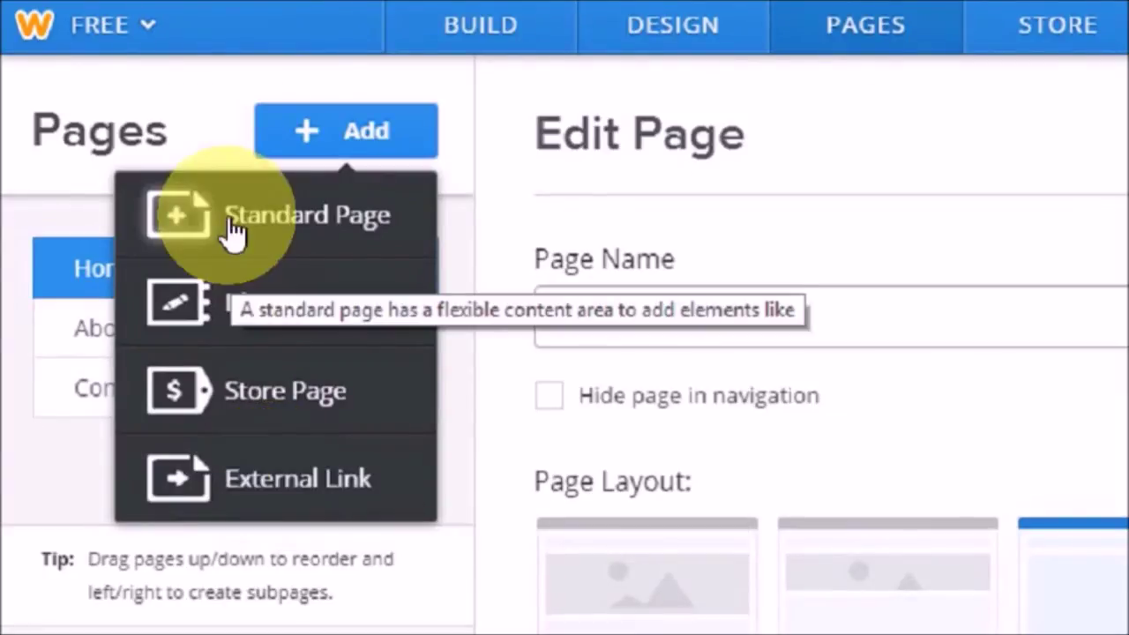
# Add a standard page and keep it at top level after Contact.
pyautogui.click(233, 228)
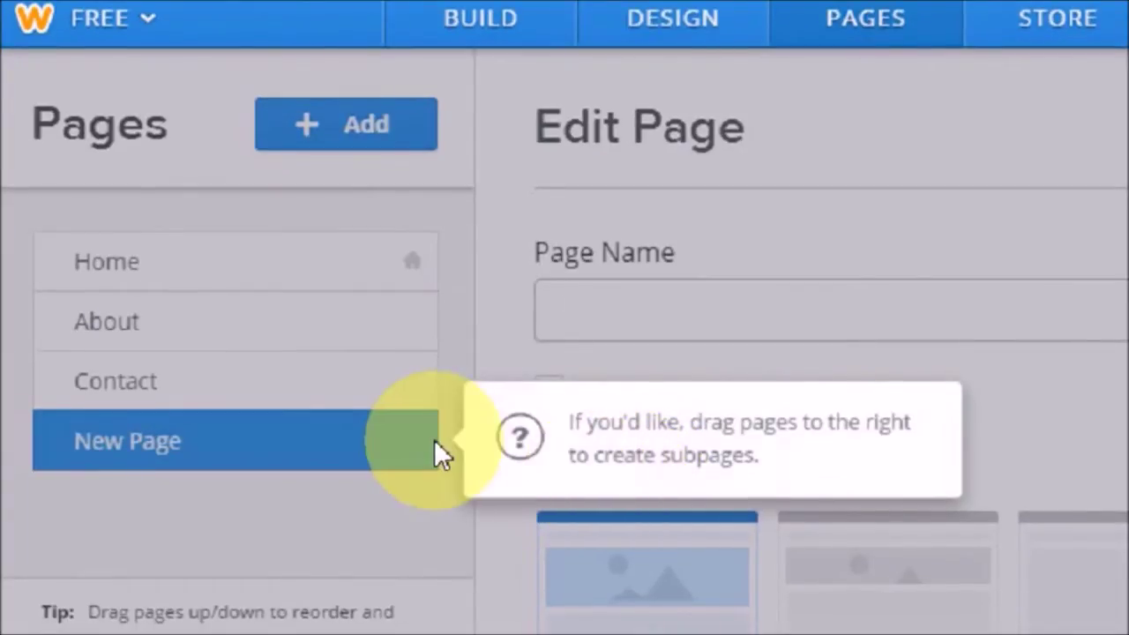
pyautogui.click(509, 457)
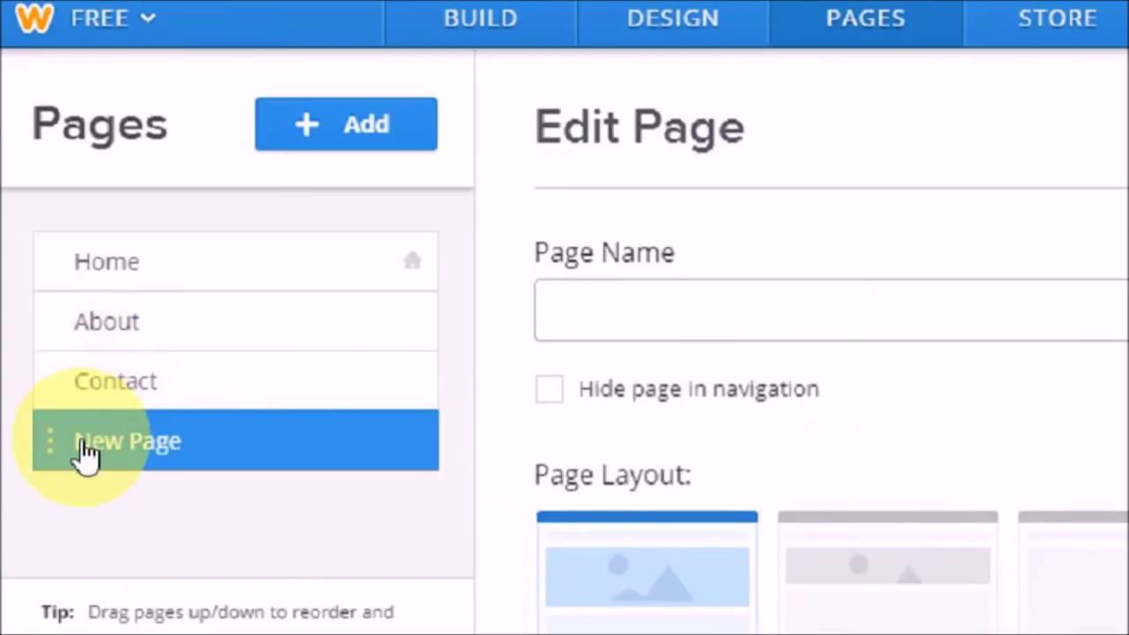
pyautogui.moveTo(83, 456); pyautogui.dragTo(118, 458)
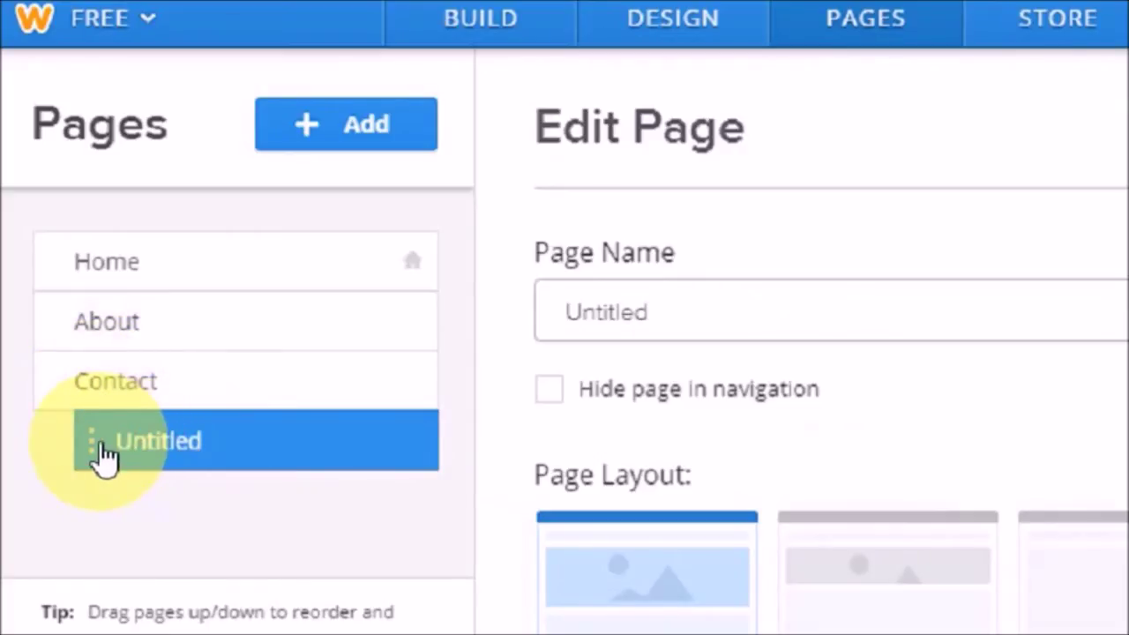
pyautogui.moveTo(101, 454); pyautogui.dragTo(51, 463)
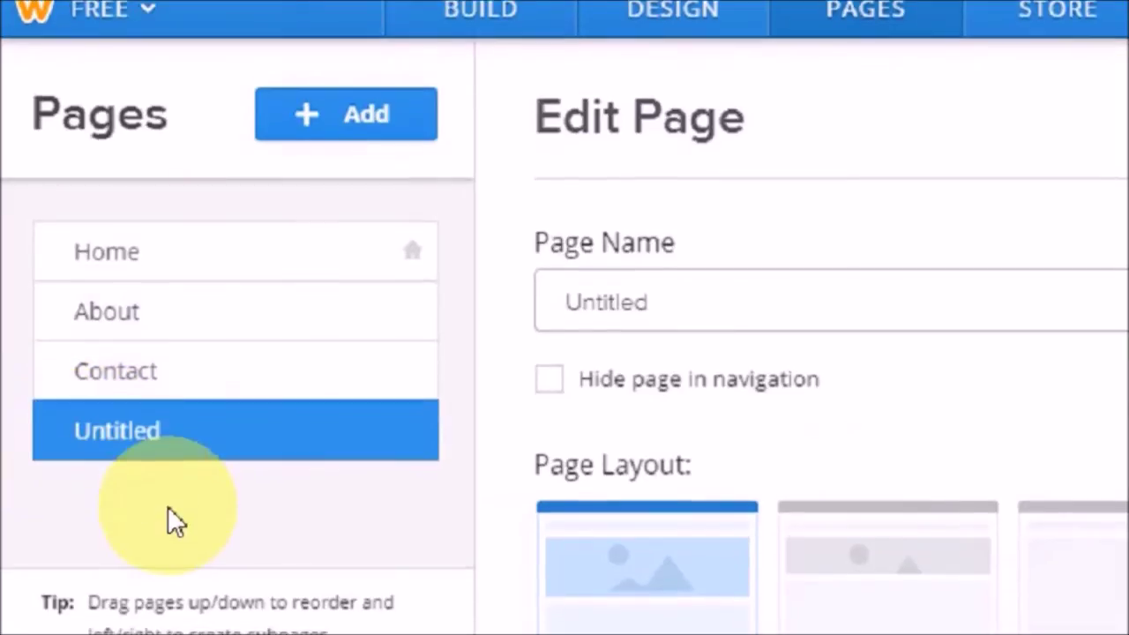
# Rename the new page to Services and give it the No Header layout.
pyautogui.click(653, 300)
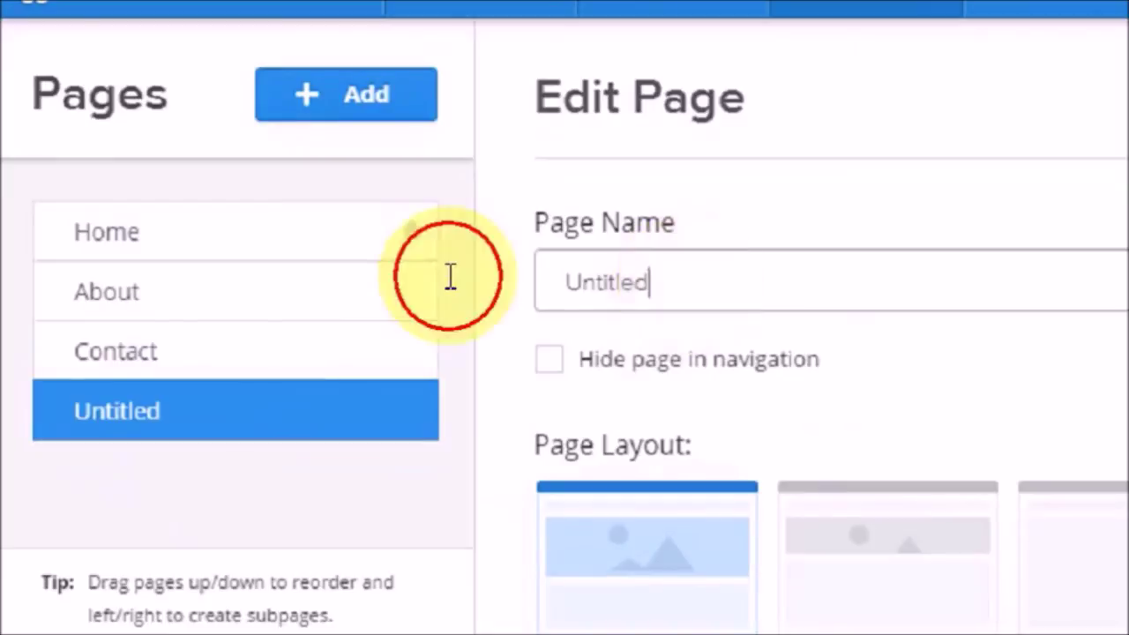
pyautogui.hotkey('ctrl', 'a')
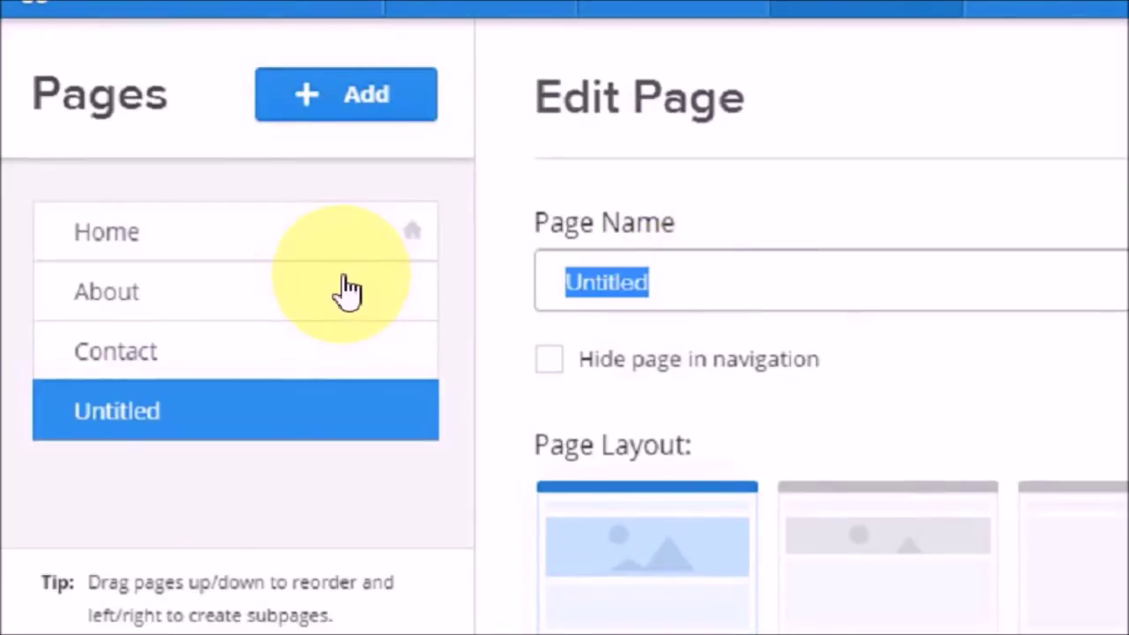
pyautogui.write('Services')
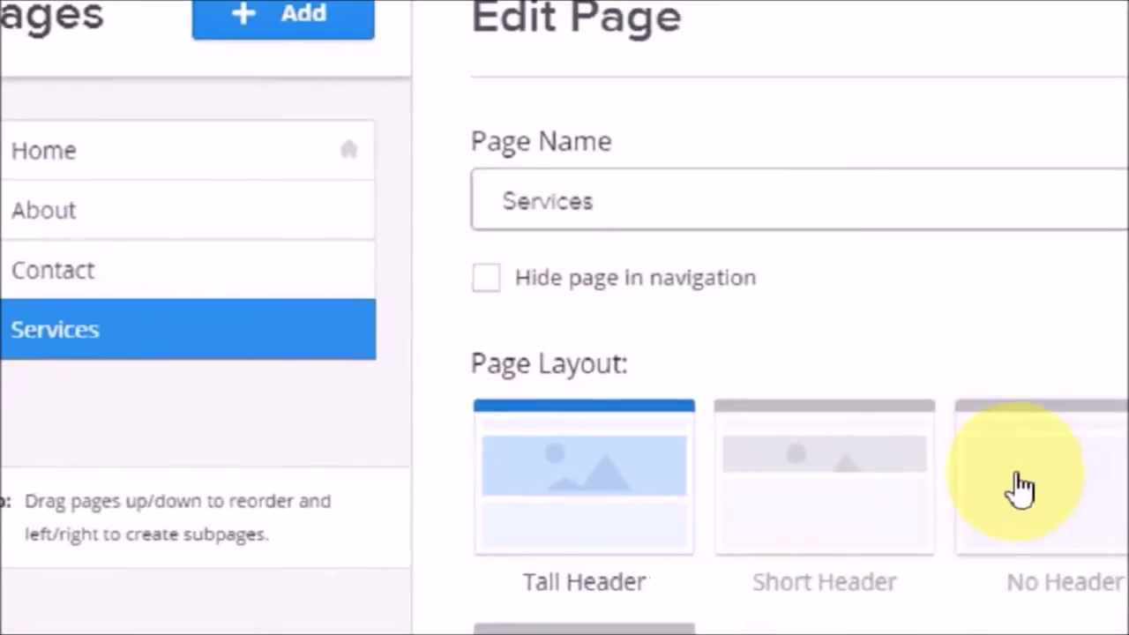
pyautogui.click(1031, 501)
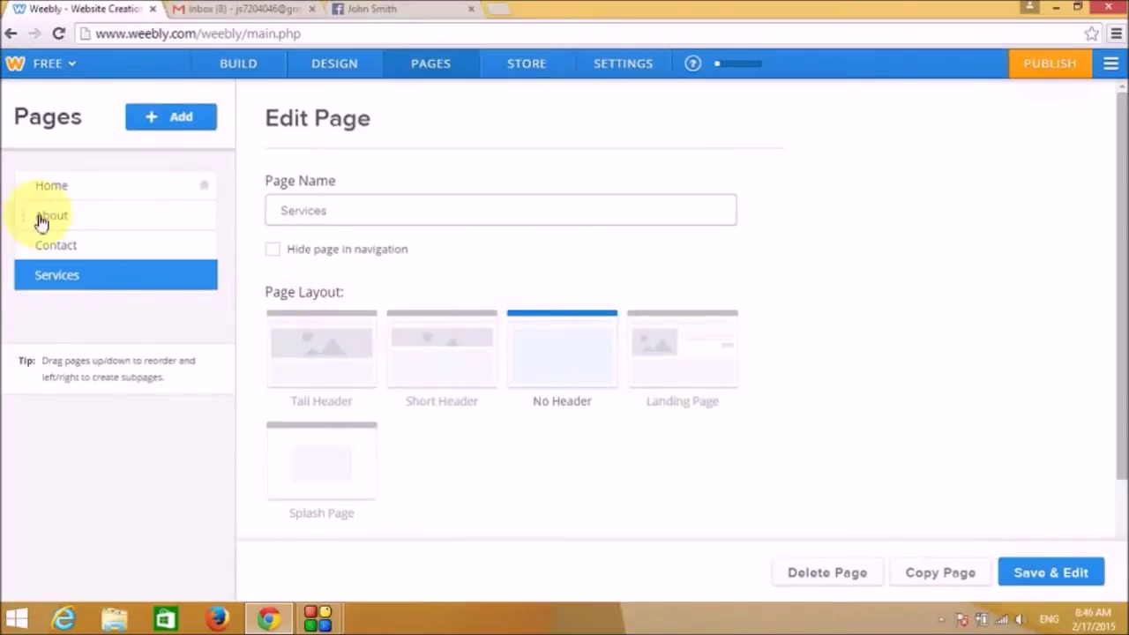
# Switch About and Contact to No Header layout, then Save & Edit back to the editor.
pyautogui.click(38, 221)
pyautogui.click(572, 370)
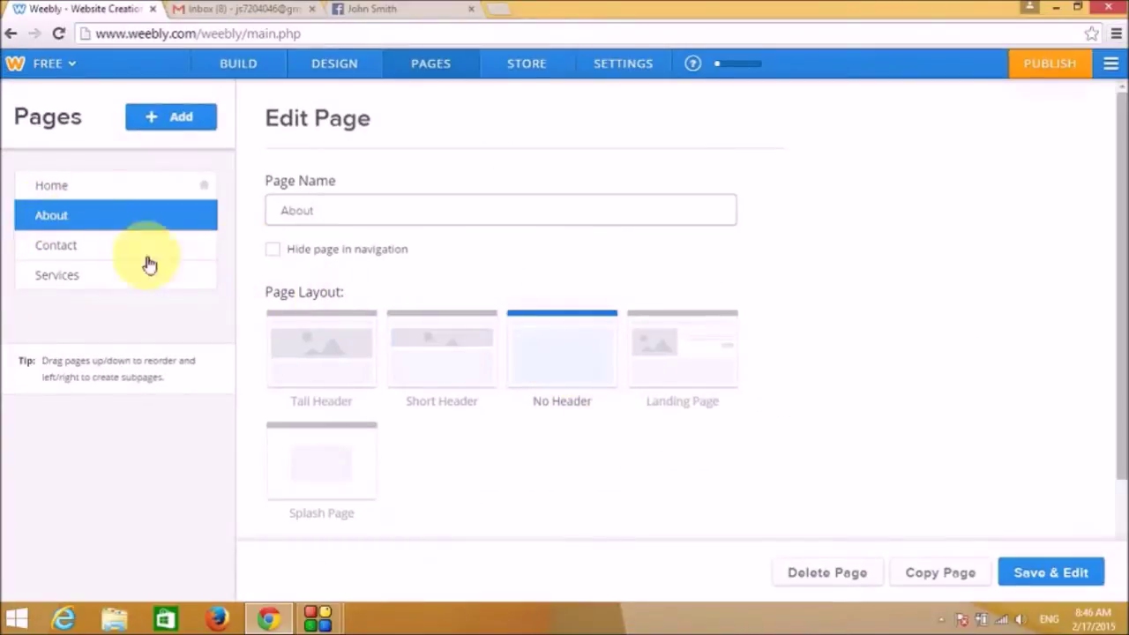
pyautogui.click(25, 244)
pyautogui.click(587, 365)
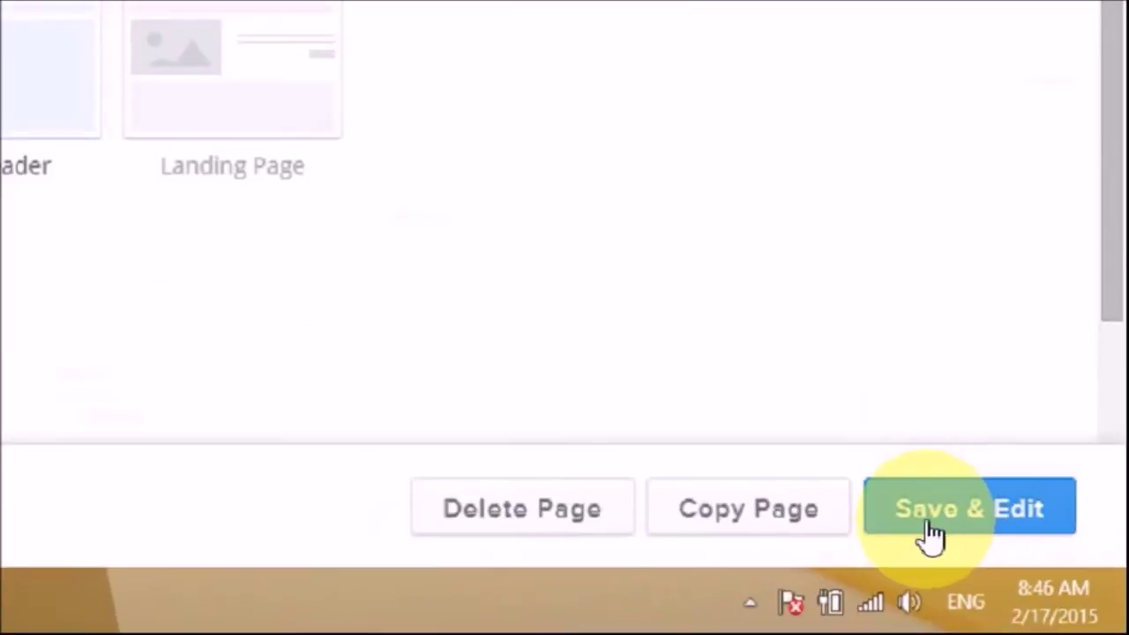
pyautogui.click(920, 511)
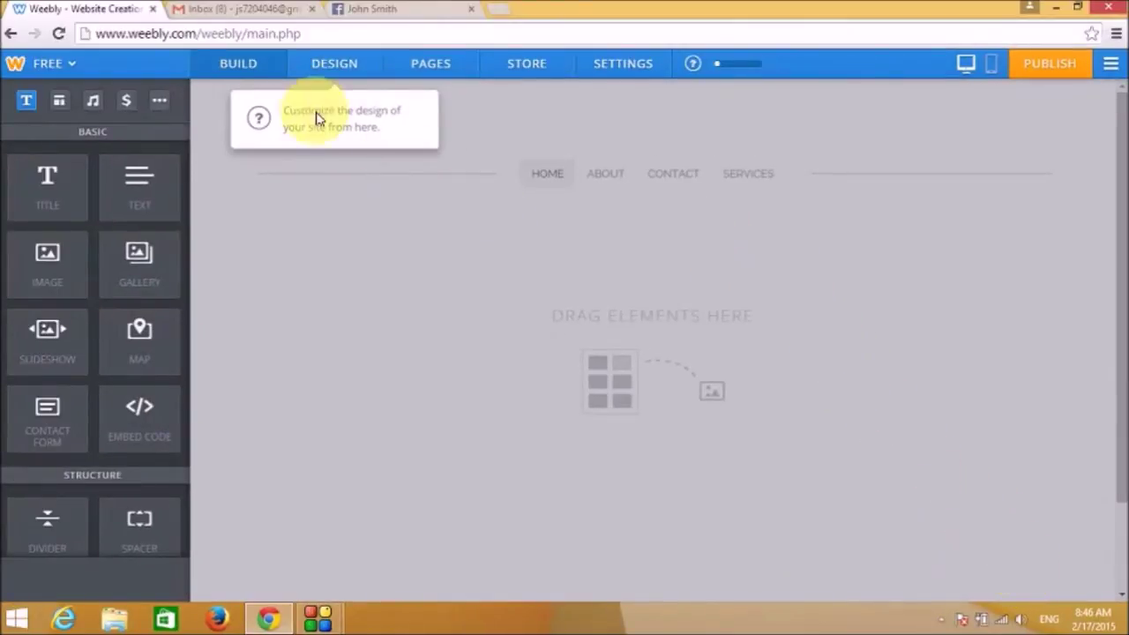
# Dismiss the design tip and add a Title element reading 'Mponline Tutorials' under the navigation.
pyautogui.click(357, 262)
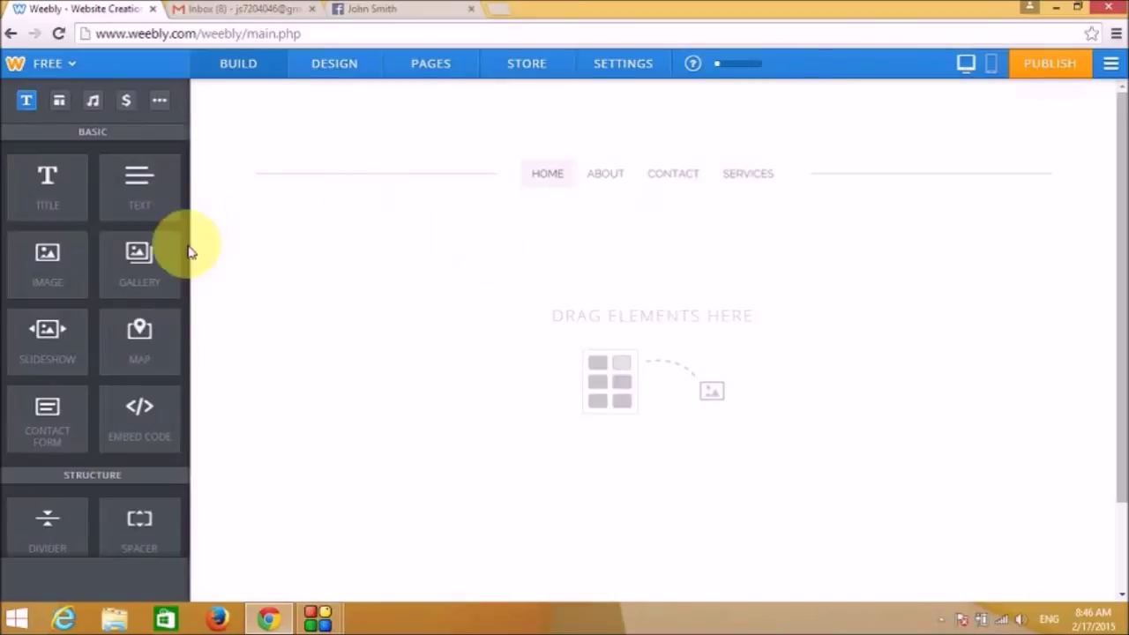
pyautogui.moveTo(44, 183); pyautogui.dragTo(442, 259)
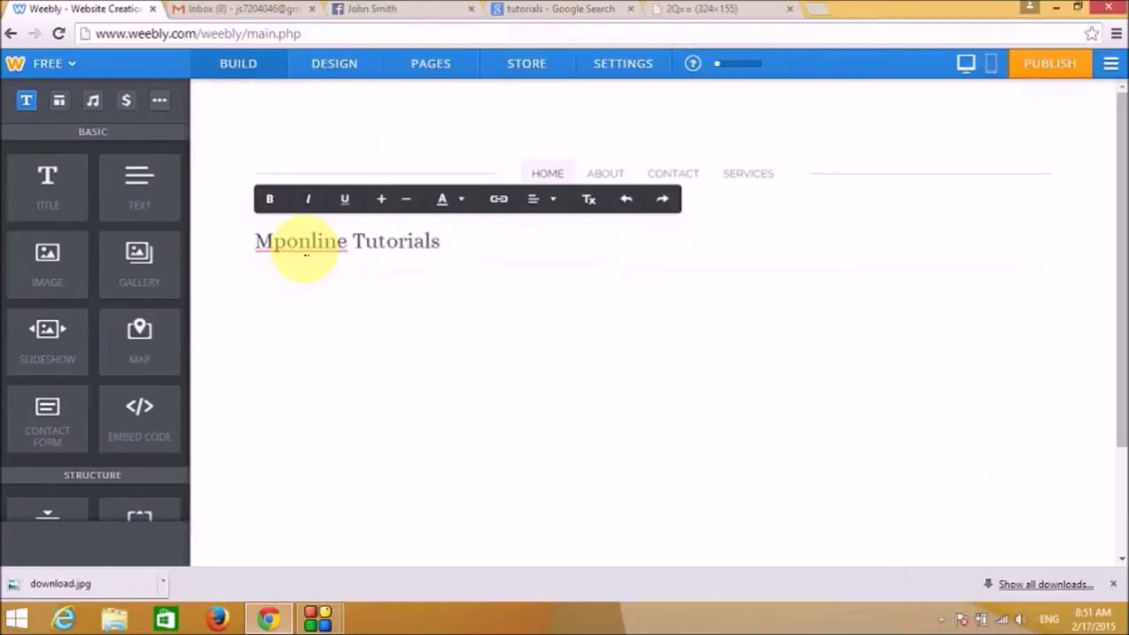
pyautogui.click(138, 259)
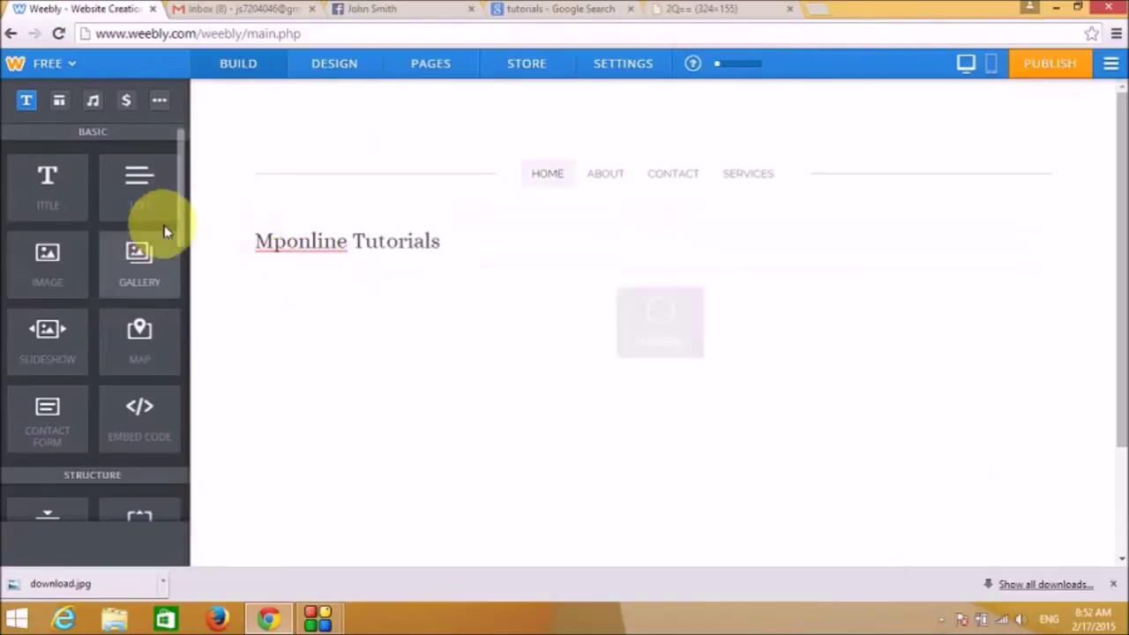
# Add a text block and an image element under the Home page title.
pyautogui.click(1081, 13)
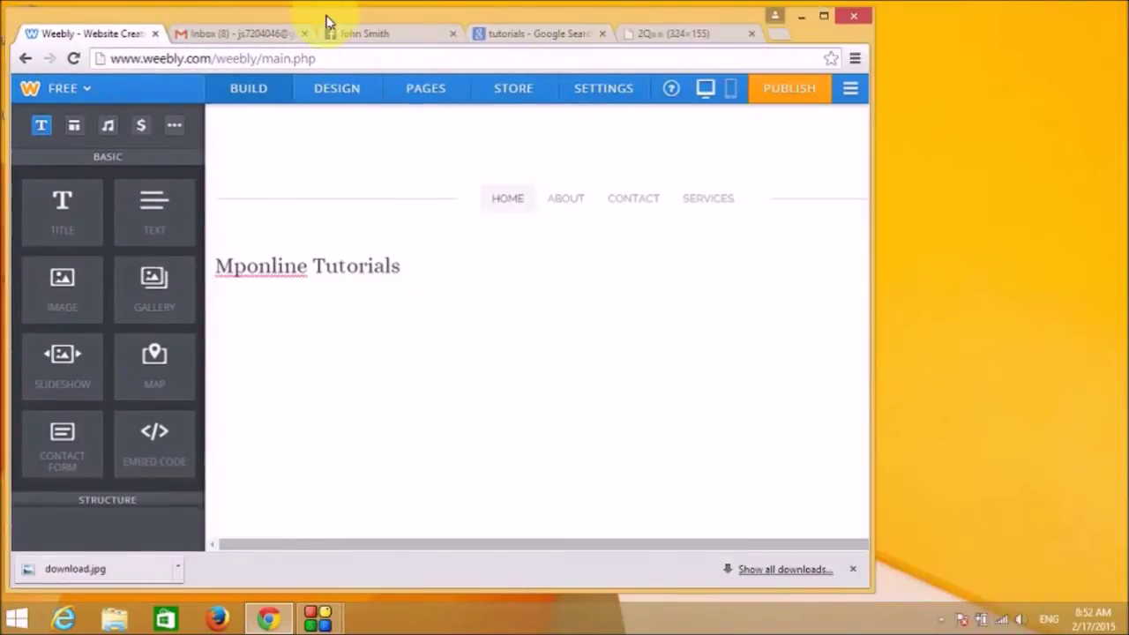
pyautogui.moveTo(327, 18); pyautogui.dragTo(564, 17)
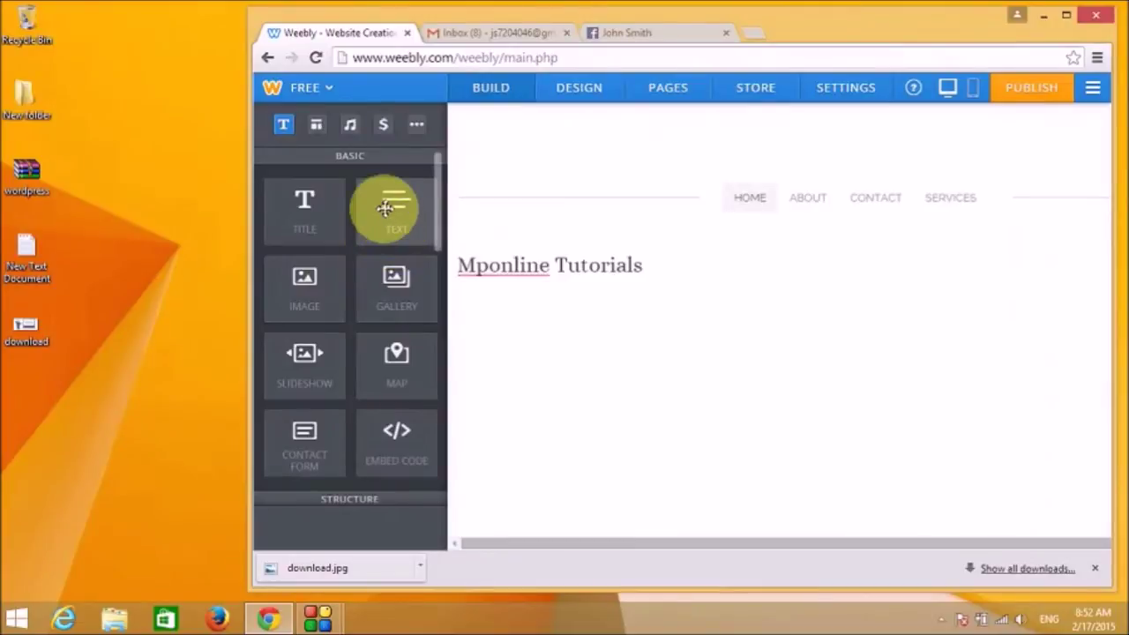
pyautogui.moveTo(386, 207); pyautogui.dragTo(428, 318)
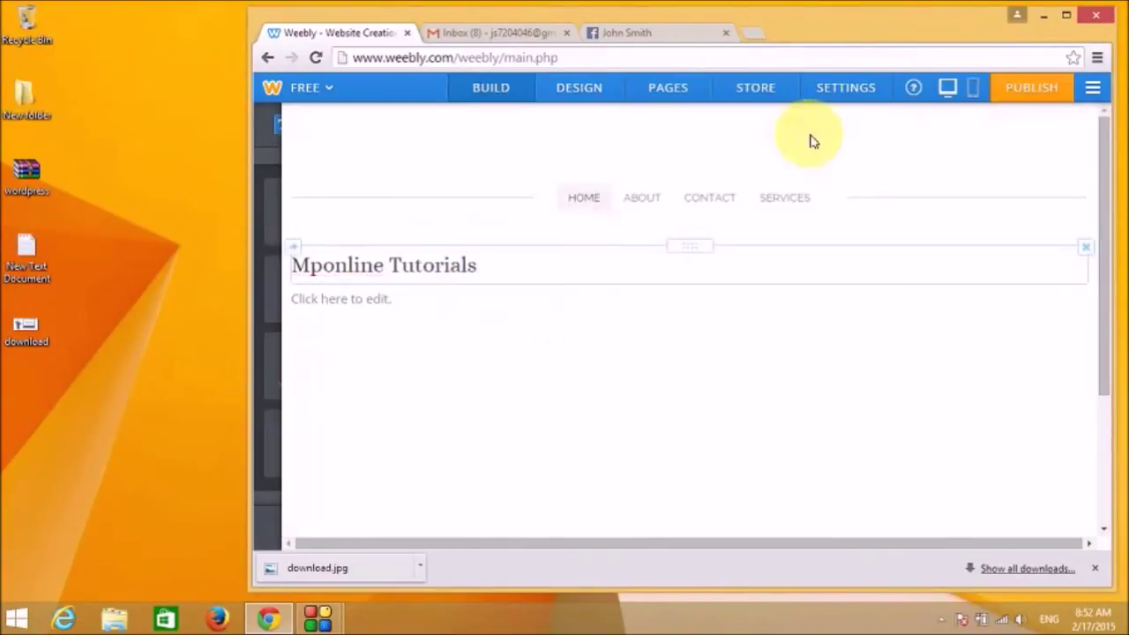
pyautogui.click(1057, 17)
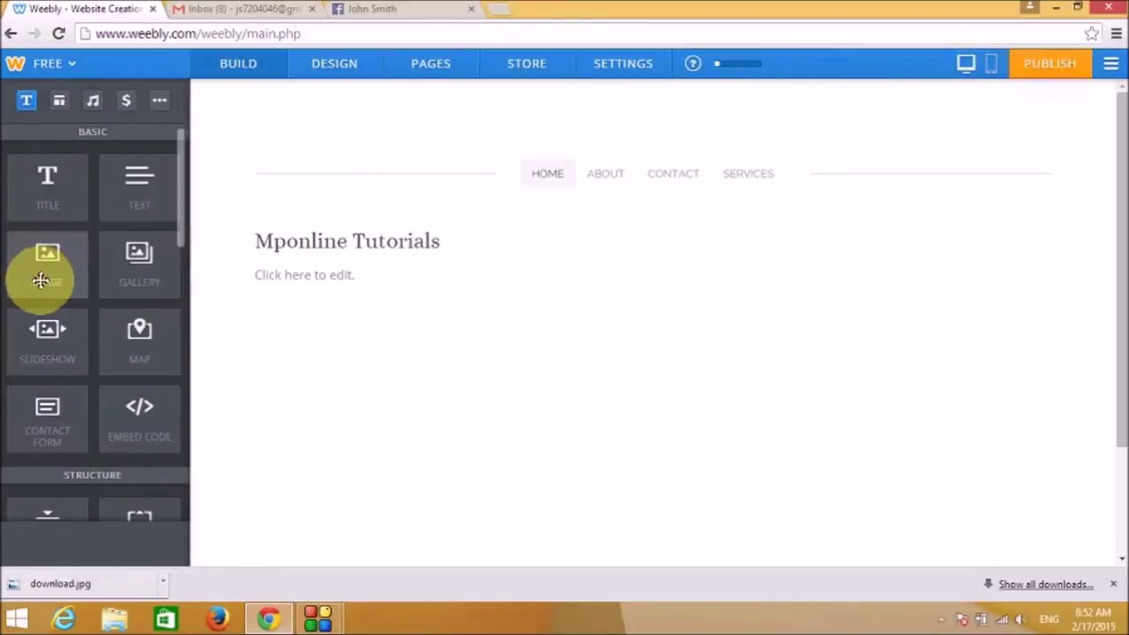
pyautogui.moveTo(37, 269); pyautogui.dragTo(291, 278)
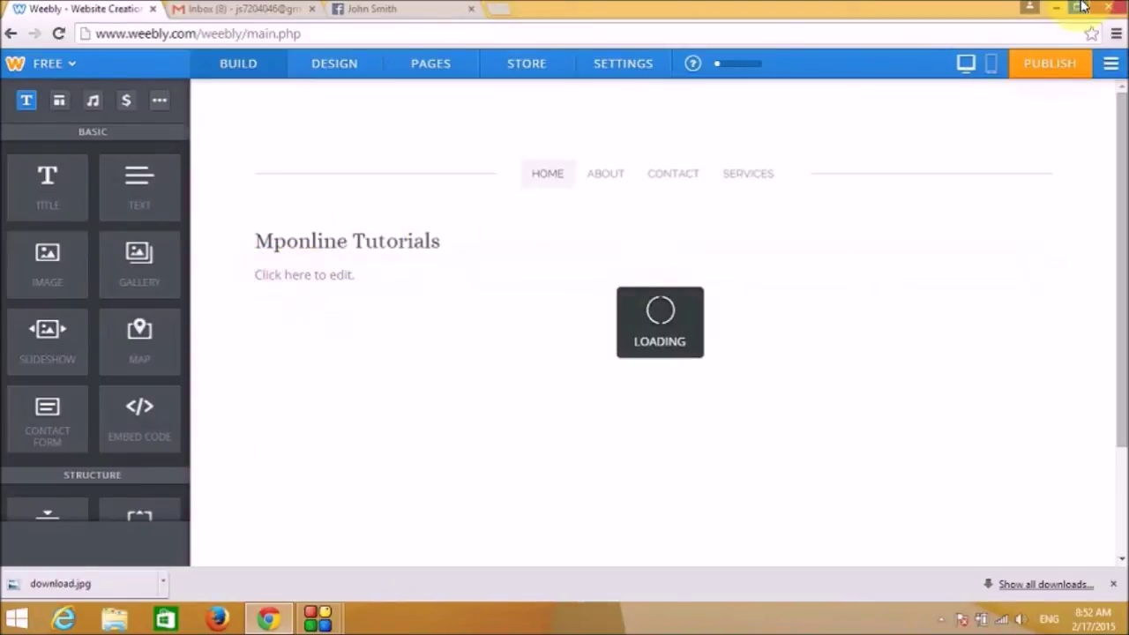
# Upload download.jpg from the desktop into the image placeholder.
pyautogui.click(1083, 7)
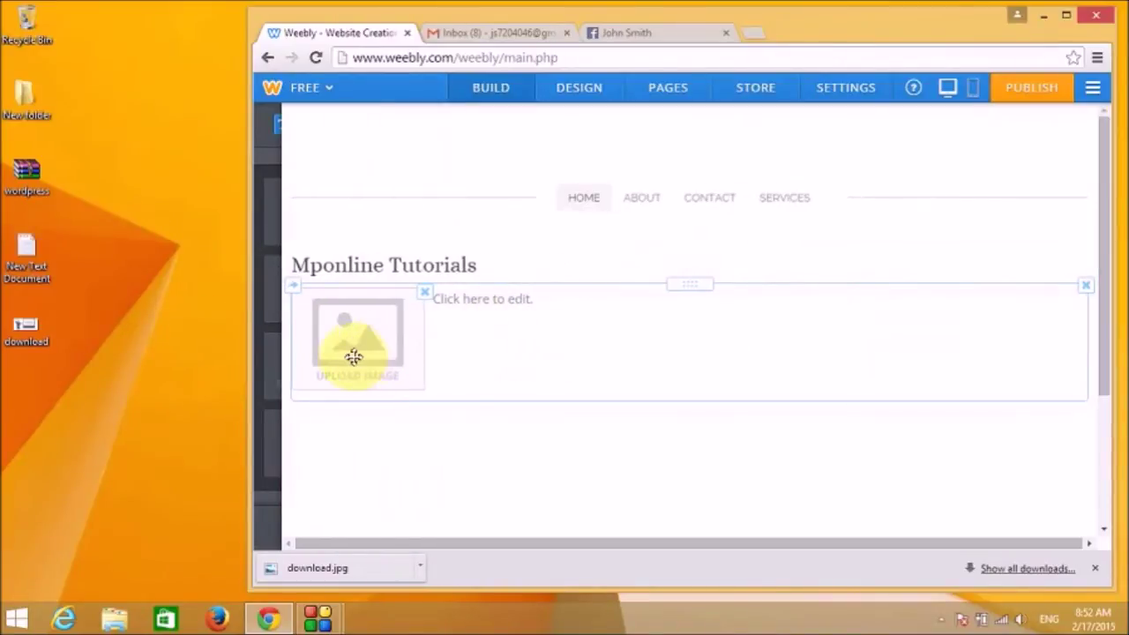
pyautogui.click(352, 356)
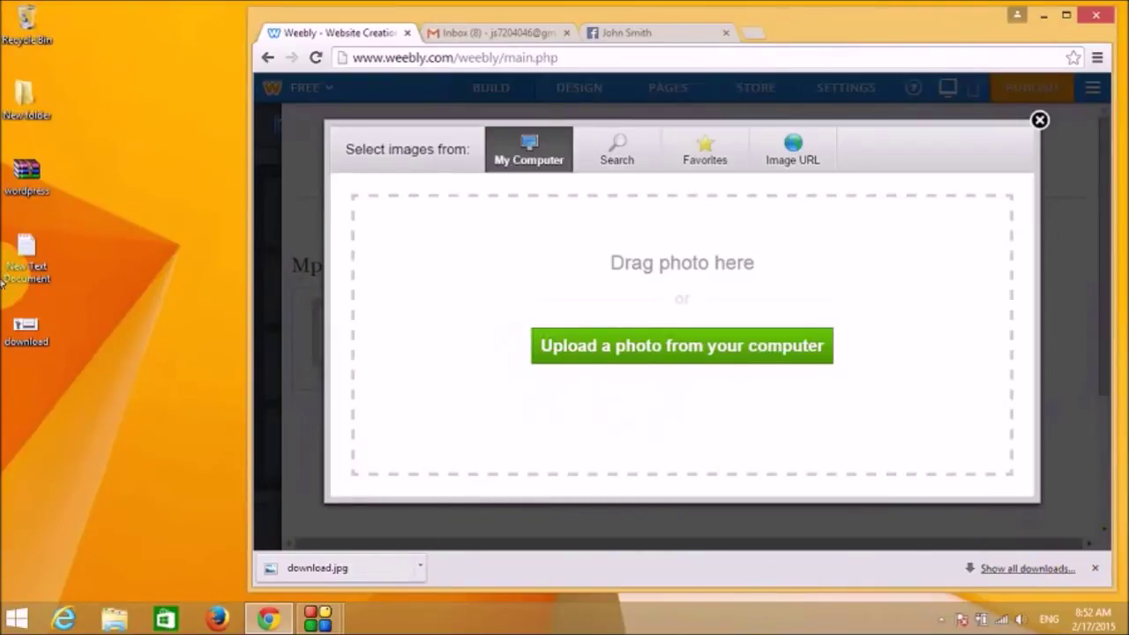
pyautogui.moveTo(24, 338); pyautogui.dragTo(559, 358)
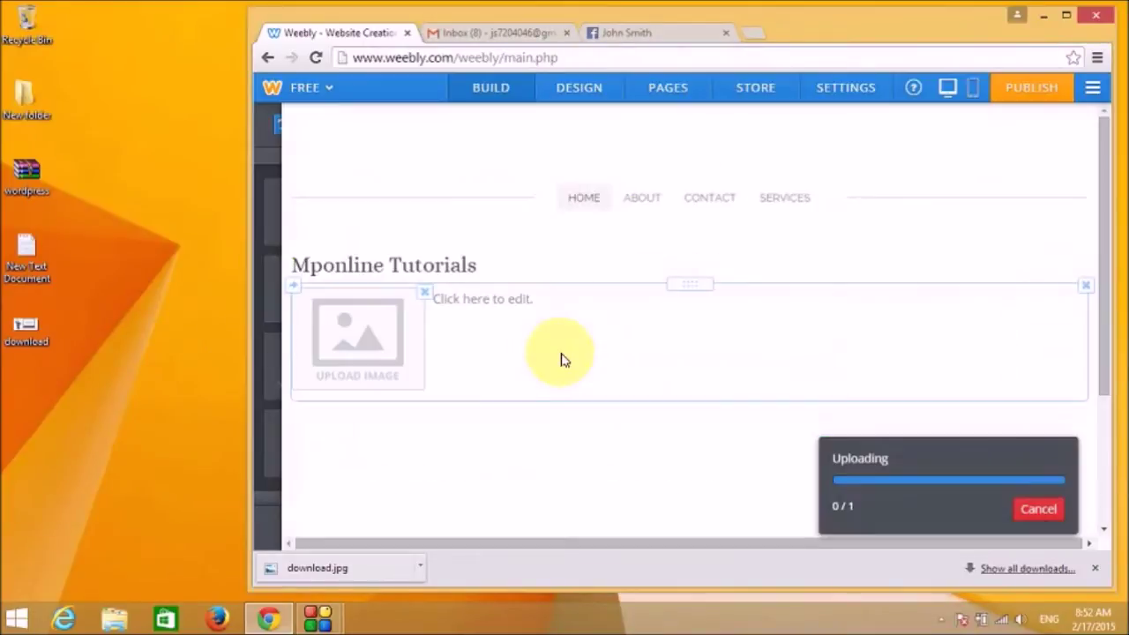
pyautogui.click(1067, 17)
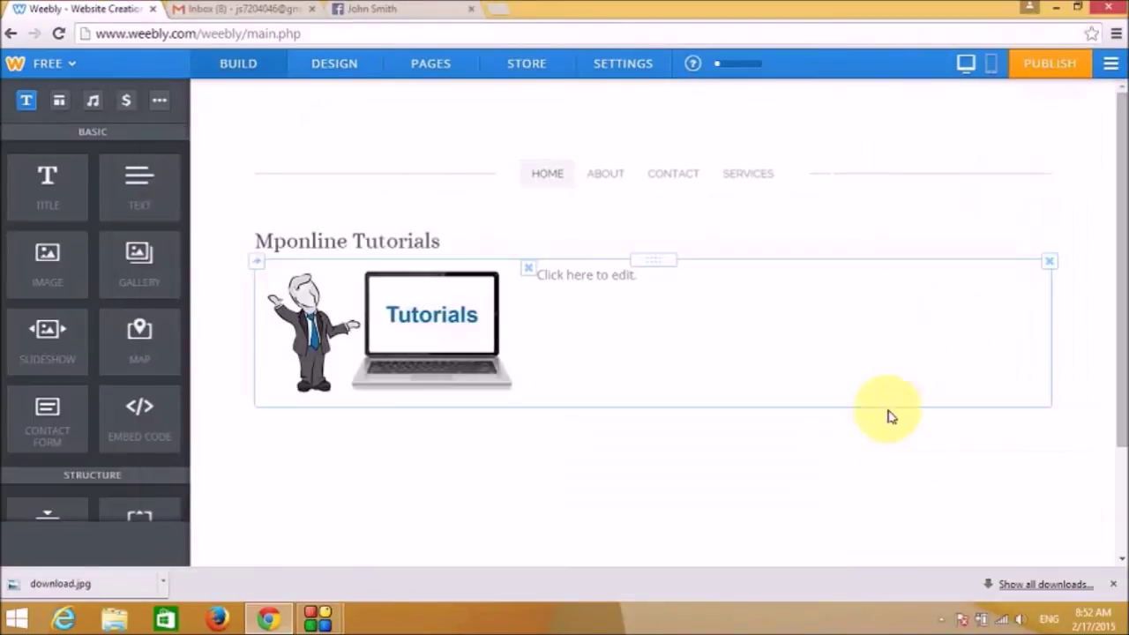
# Open the paragraph beside the image for editing.
pyautogui.click(940, 623)
pyautogui.rightClick(965, 509)
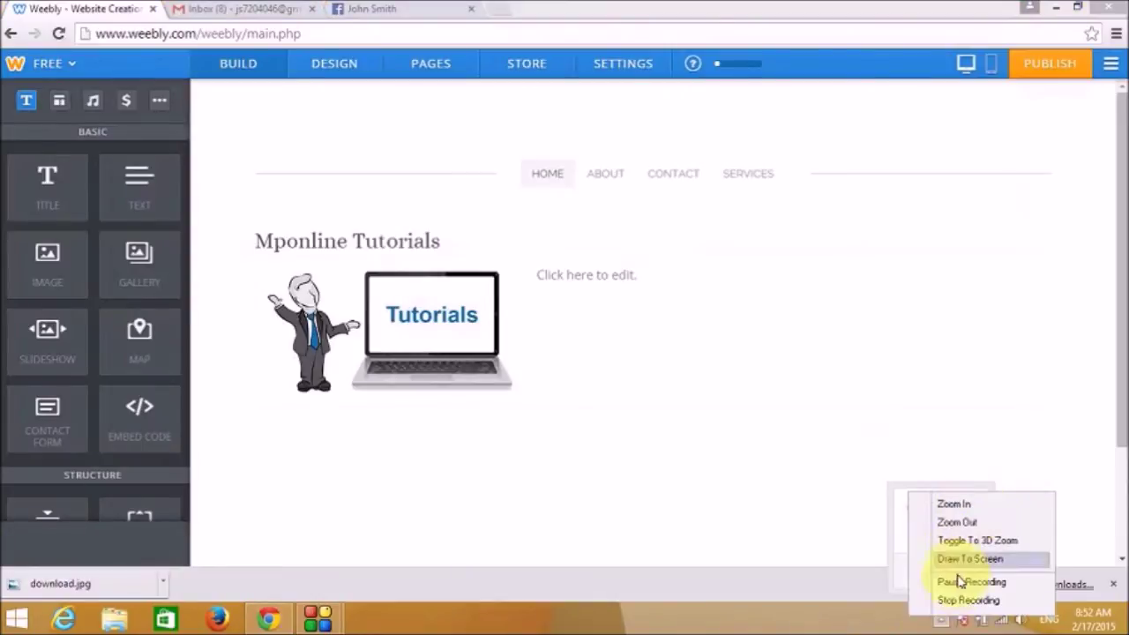
pyautogui.click(970, 582)
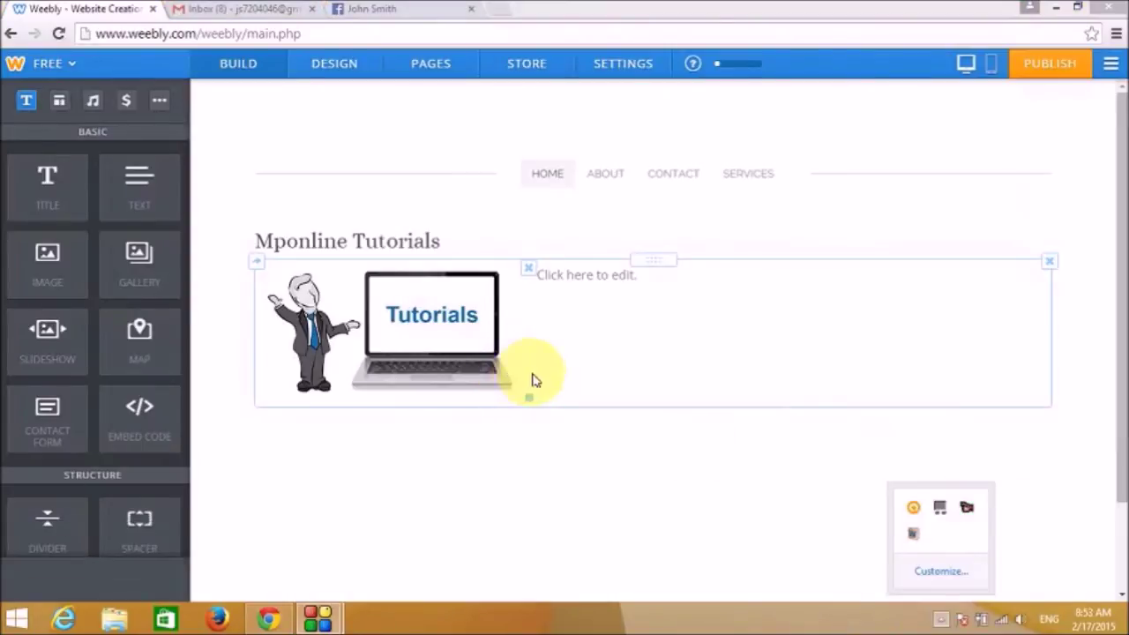
pyautogui.rightClick(824, 253)
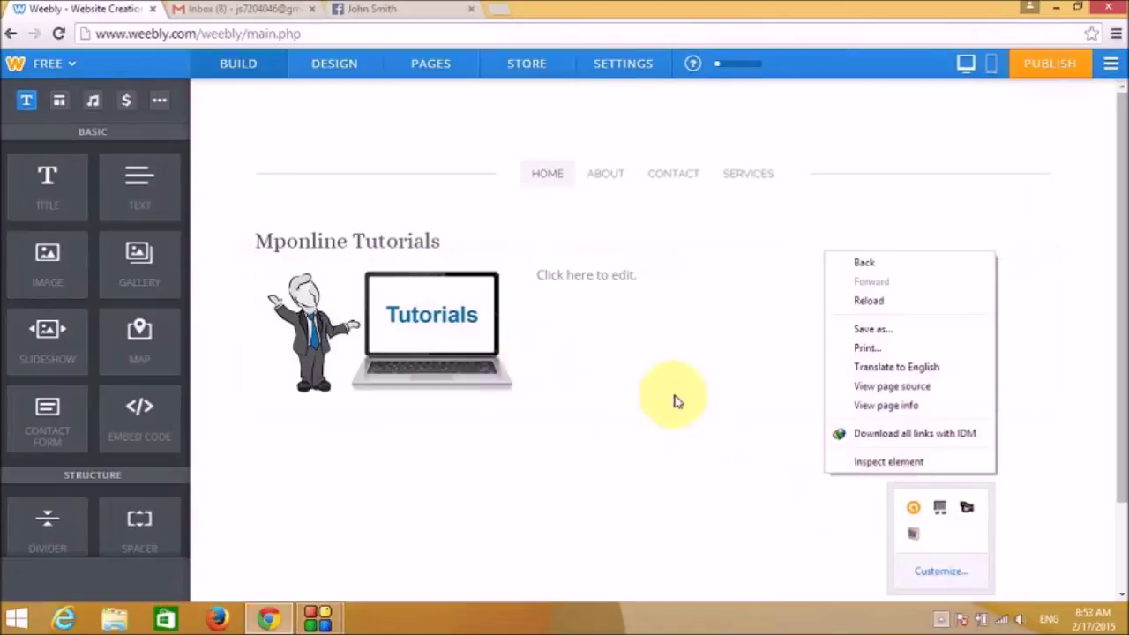
pyautogui.click(598, 286)
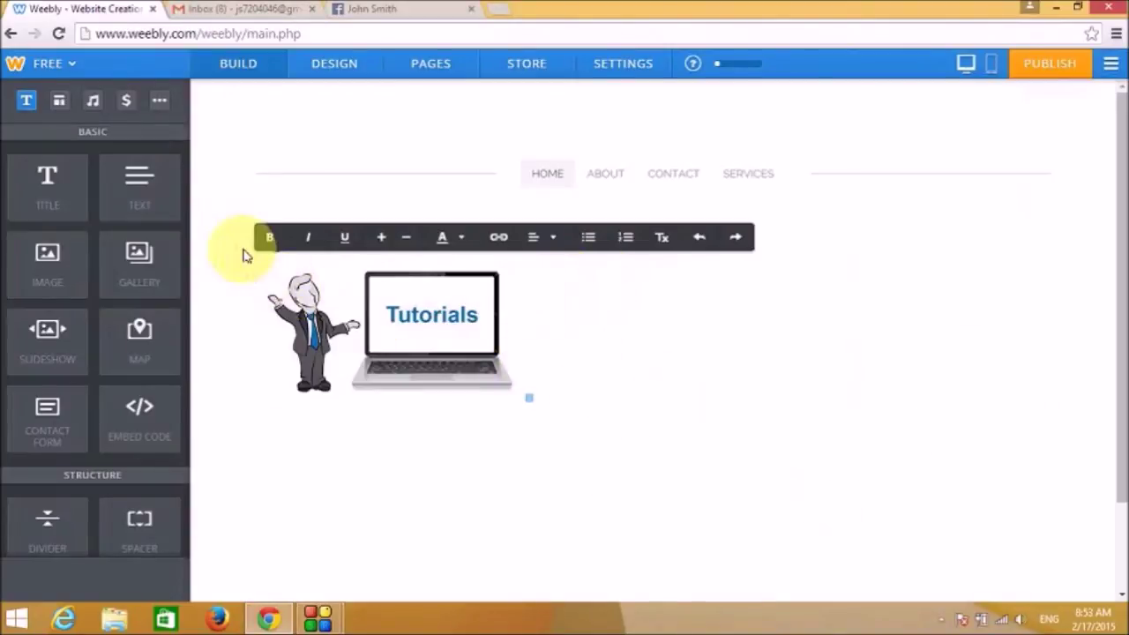
# Select all the description text in the desktop New Text Document, then return to Weebly.
pyautogui.click(1056, 8)
pyautogui.doubleClick(35, 261)
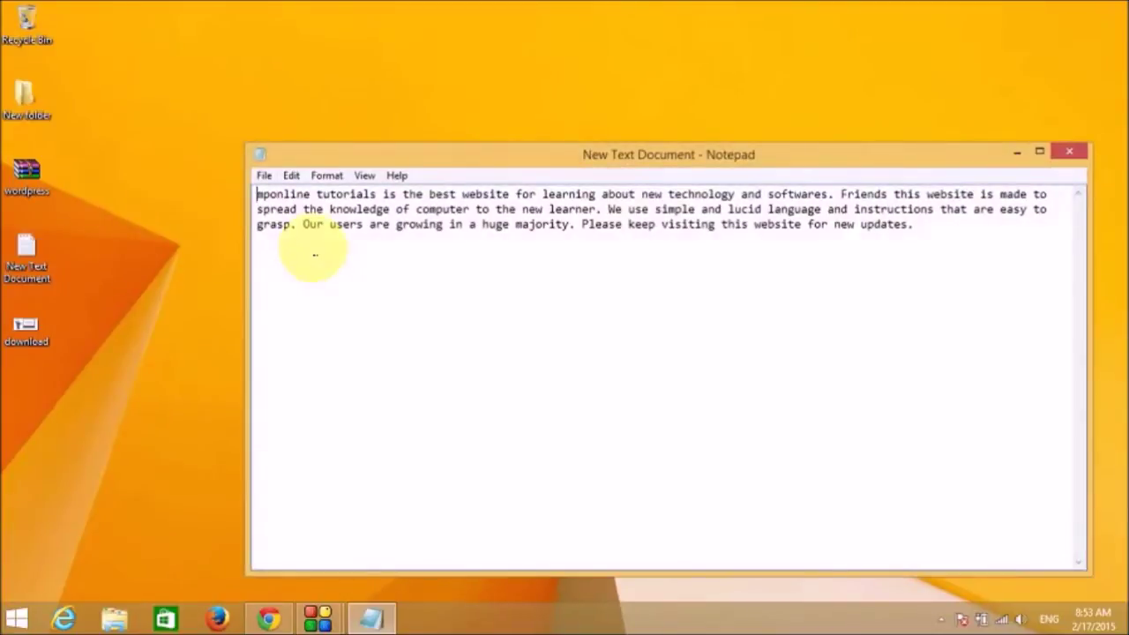
pyautogui.hotkey('ctrl', 'a')
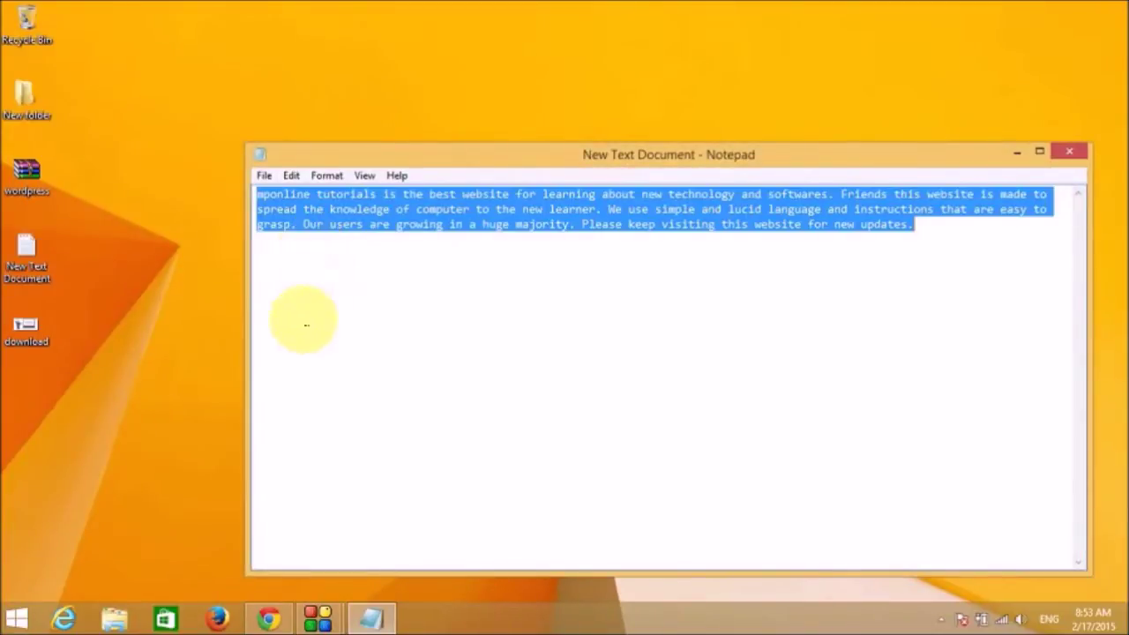
pyautogui.click(269, 617)
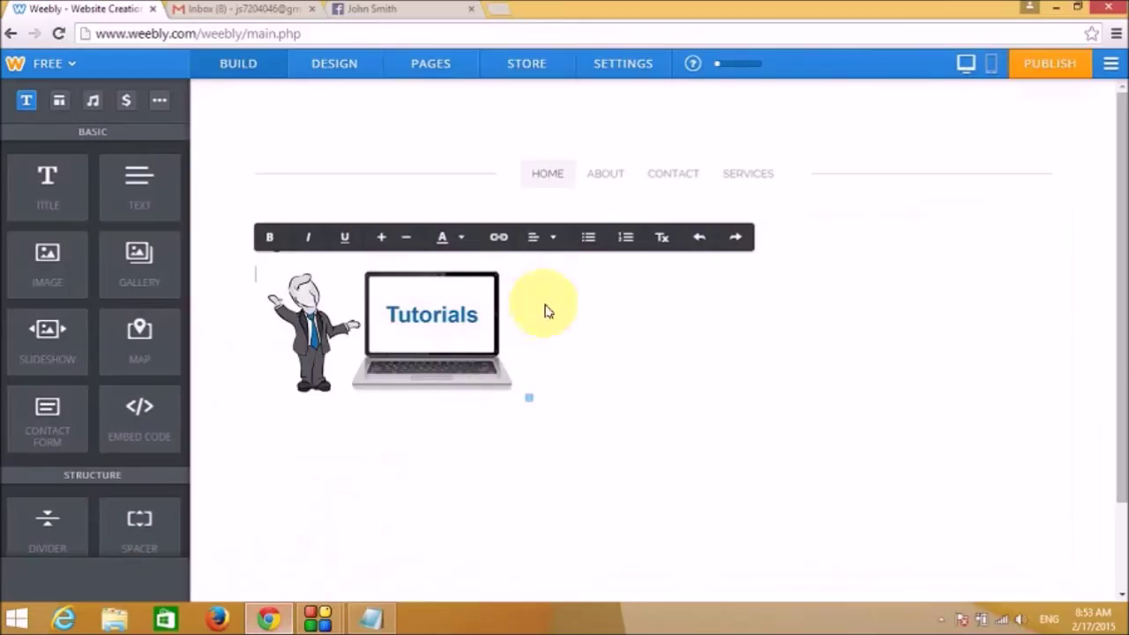
# Paste the Mponline tutorials description beside the image and drag the image smaller.
pyautogui.write('Mponline Tutorials')
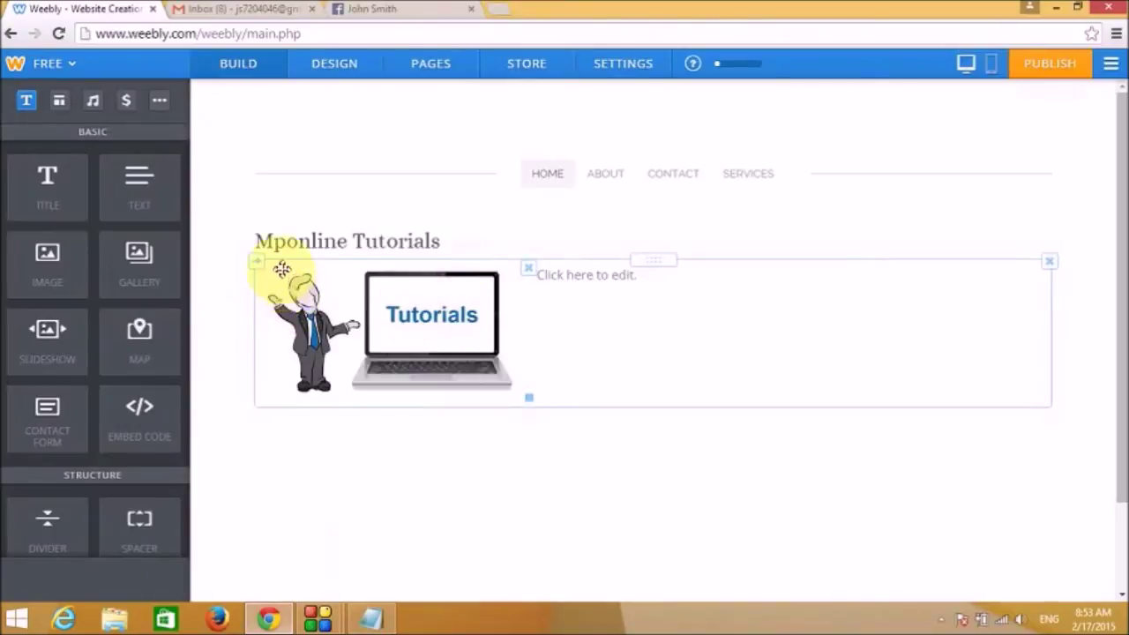
pyautogui.click(585, 277)
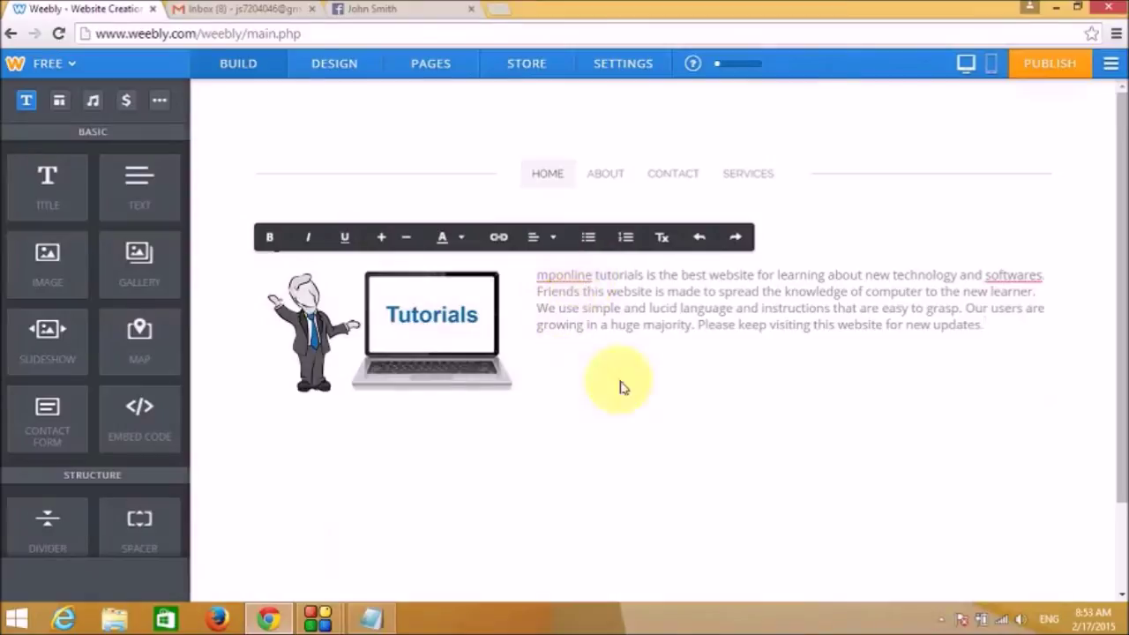
pyautogui.moveTo(520, 395); pyautogui.dragTo(473, 371)
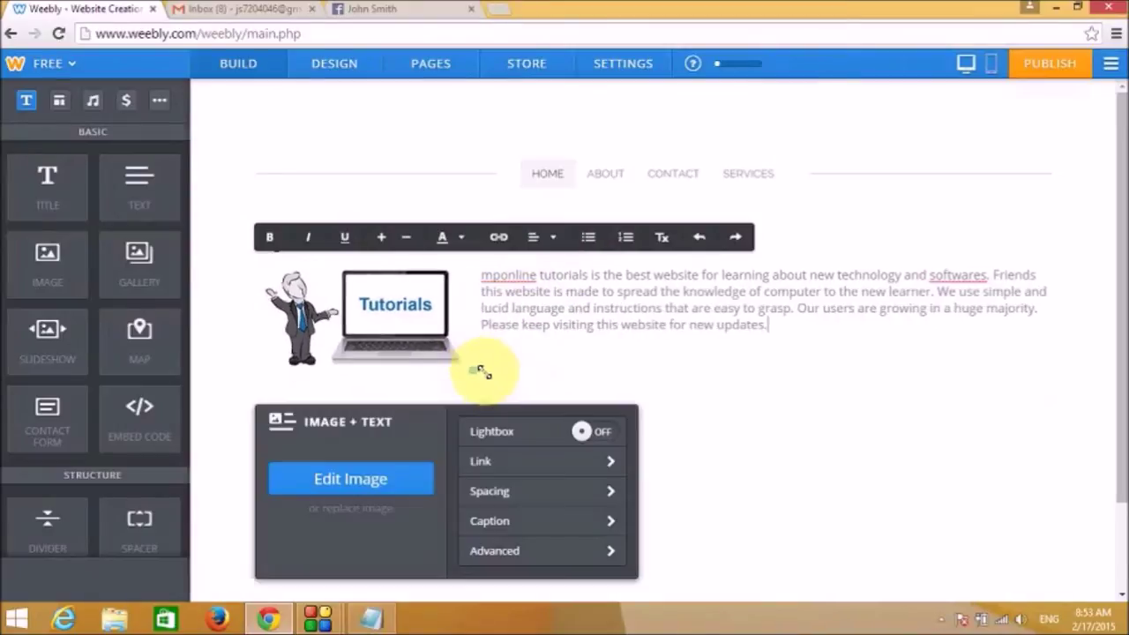
# Open the image's settings and leave its link options without adding a link.
pyautogui.click(496, 464)
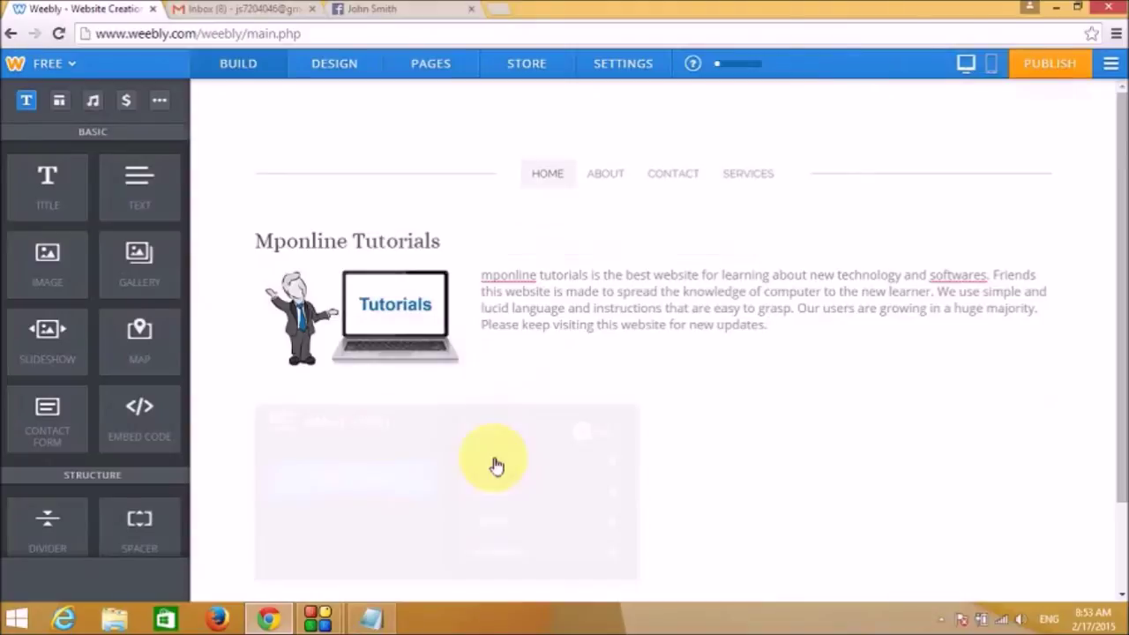
pyautogui.click(333, 293)
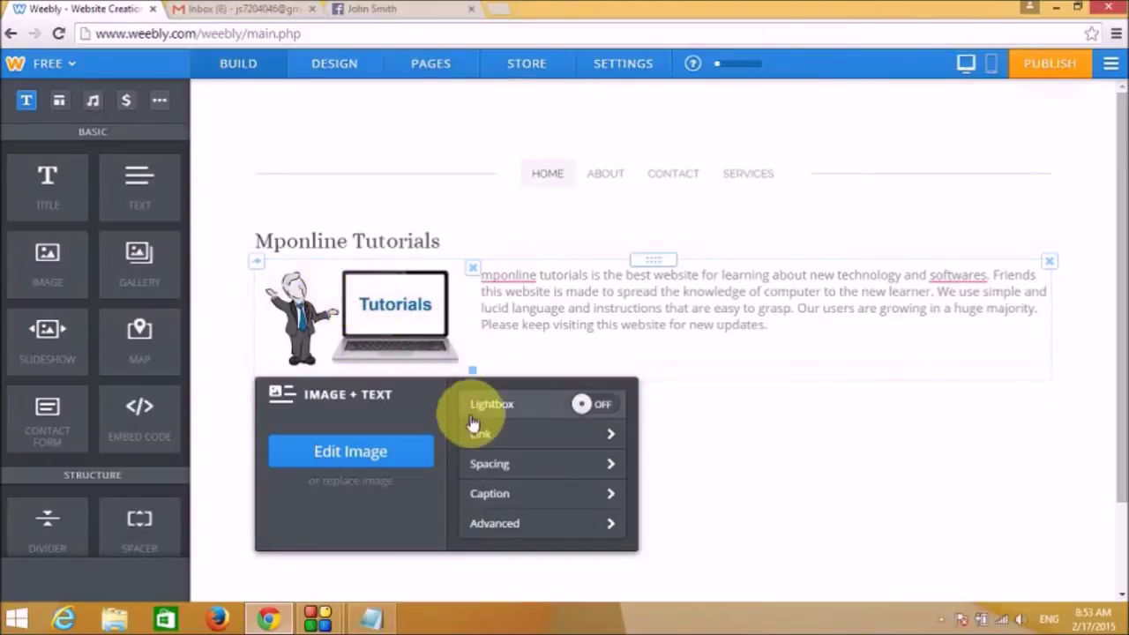
pyautogui.click(478, 433)
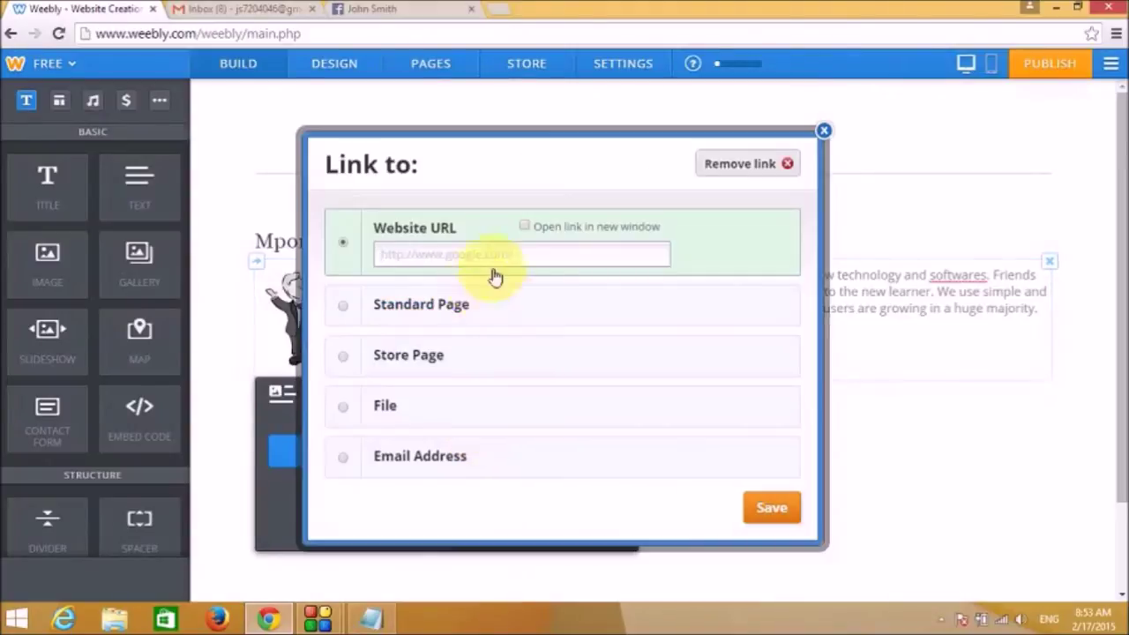
pyautogui.click(823, 131)
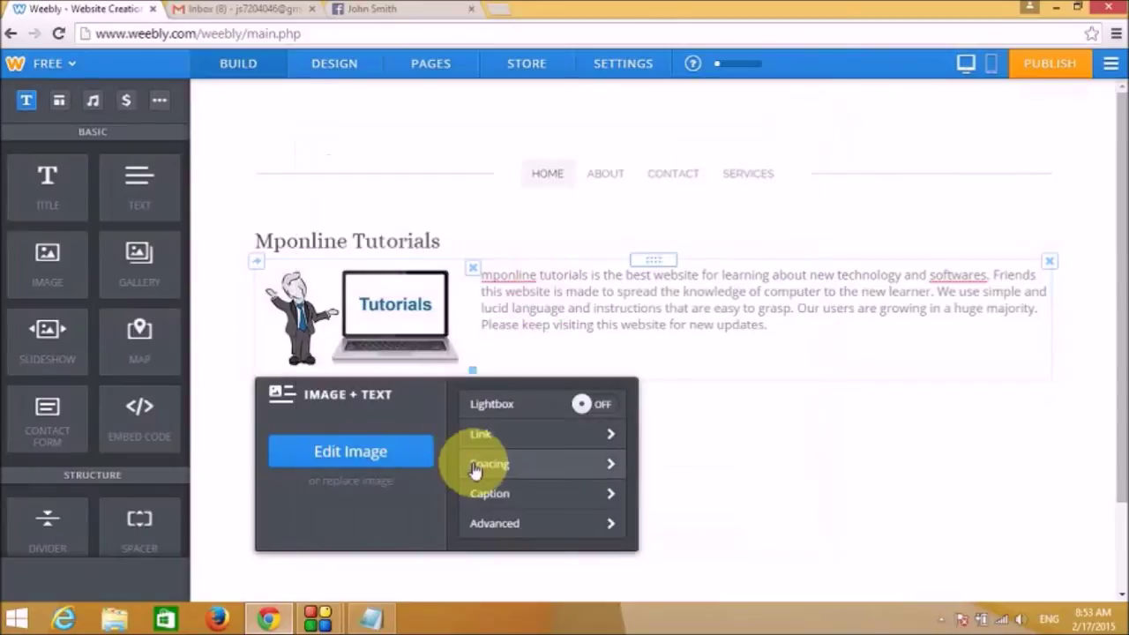
# Set the image's bottom margin to Small and left margin to None.
pyautogui.click(473, 463)
pyautogui.click(426, 460)
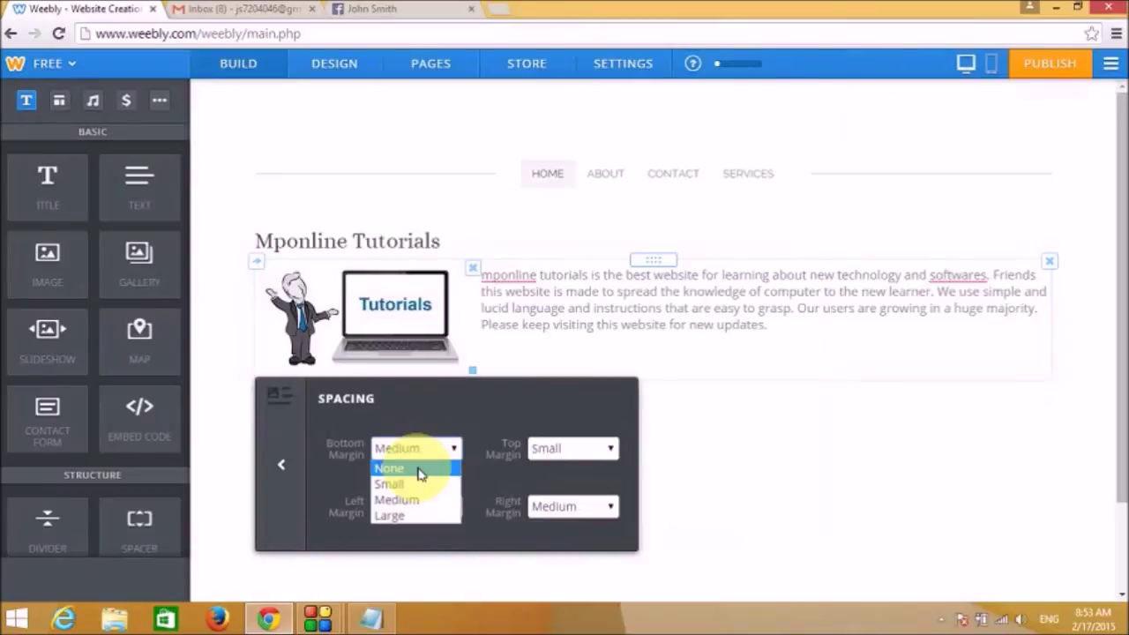
pyautogui.click(418, 468)
pyautogui.click(416, 508)
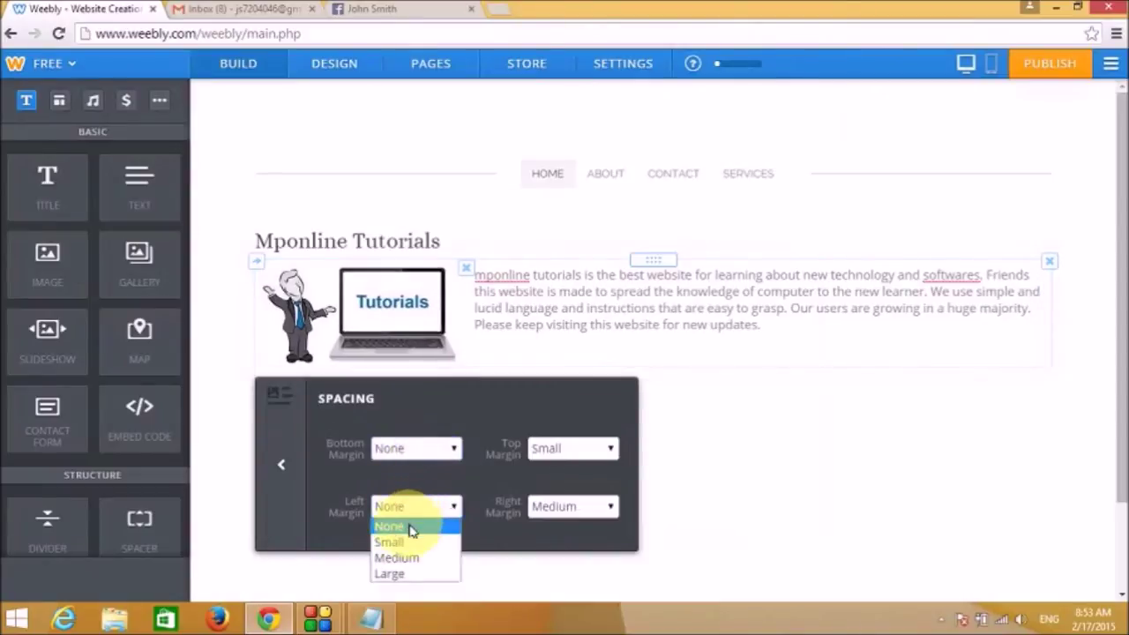
pyautogui.click(404, 450)
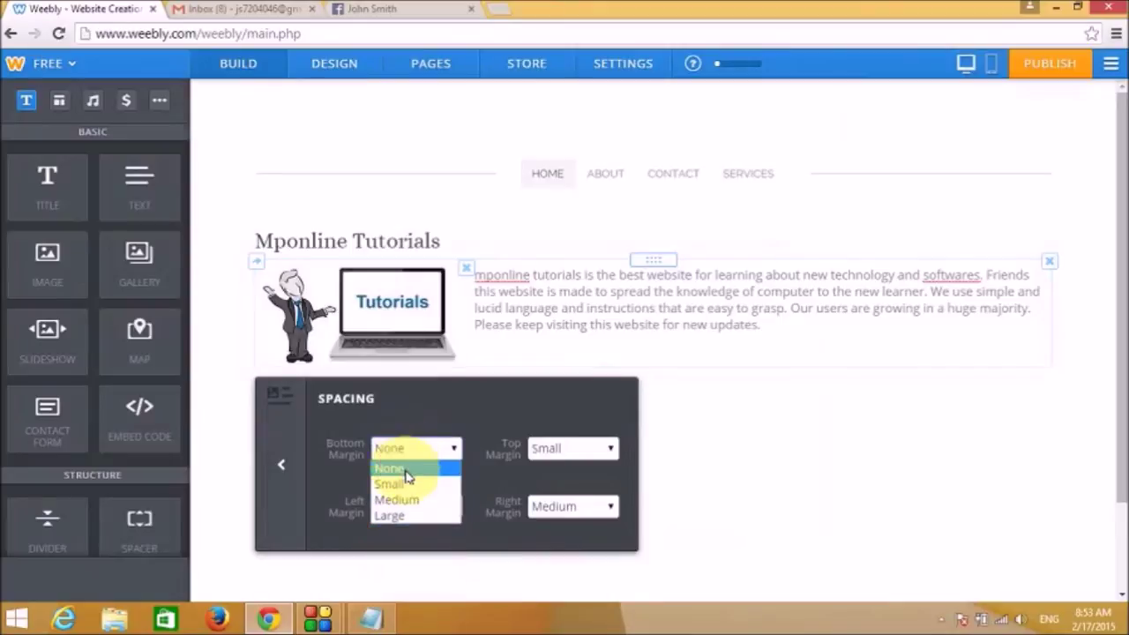
pyautogui.click(401, 484)
pyautogui.click(397, 509)
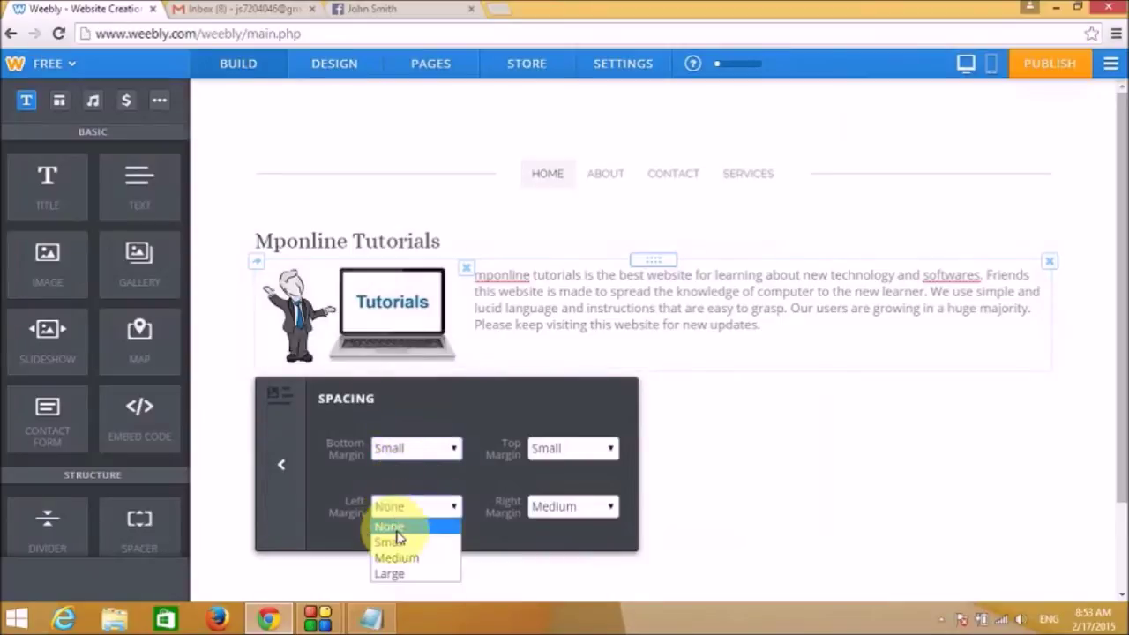
pyautogui.click(397, 527)
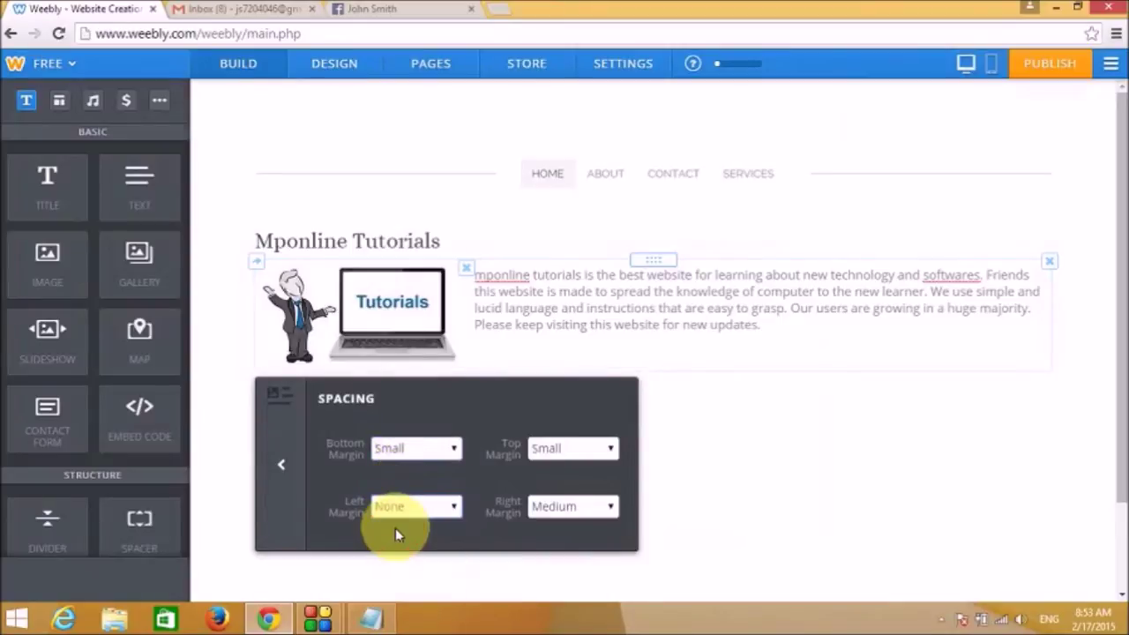
pyautogui.click(273, 472)
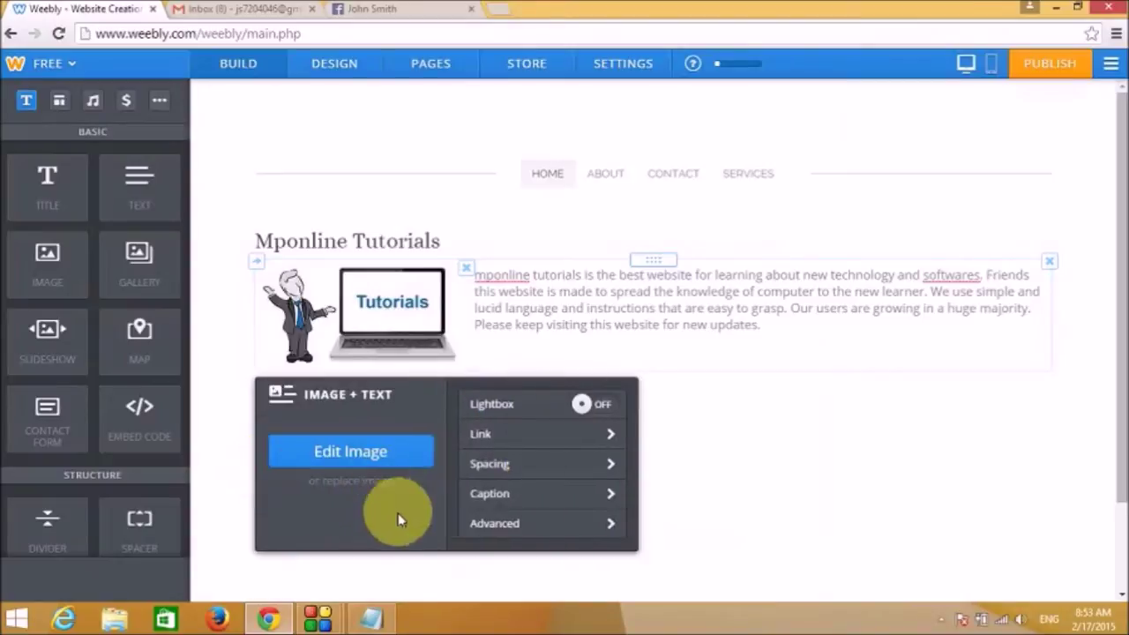
# Give the image the alt text 'MPonline Tutorials'.
pyautogui.click(476, 505)
pyautogui.click(276, 465)
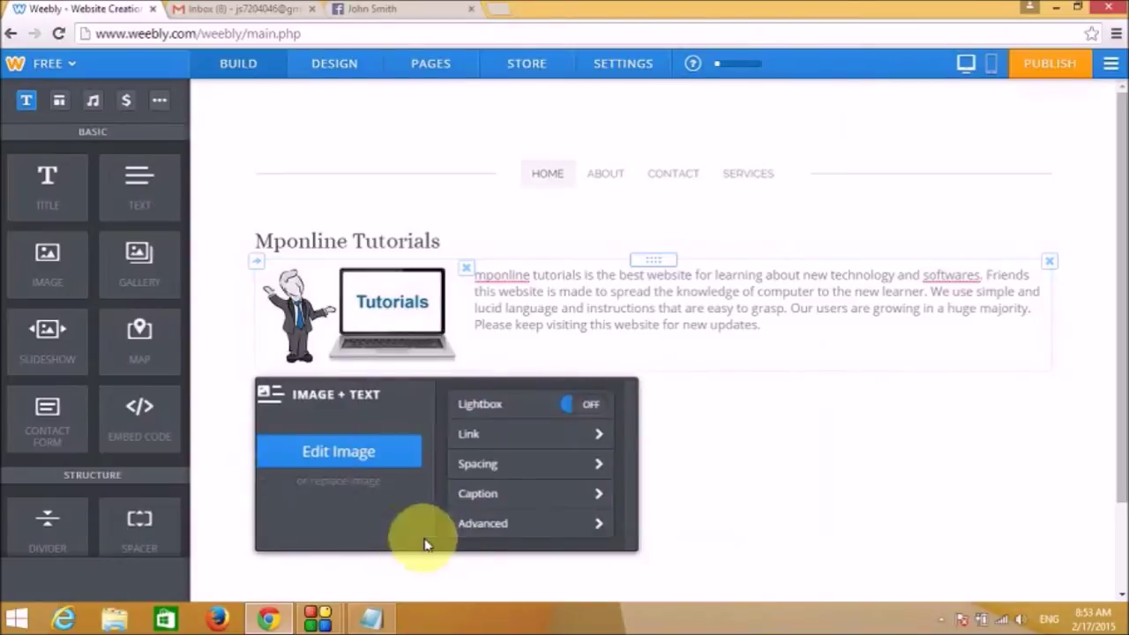
pyautogui.click(466, 527)
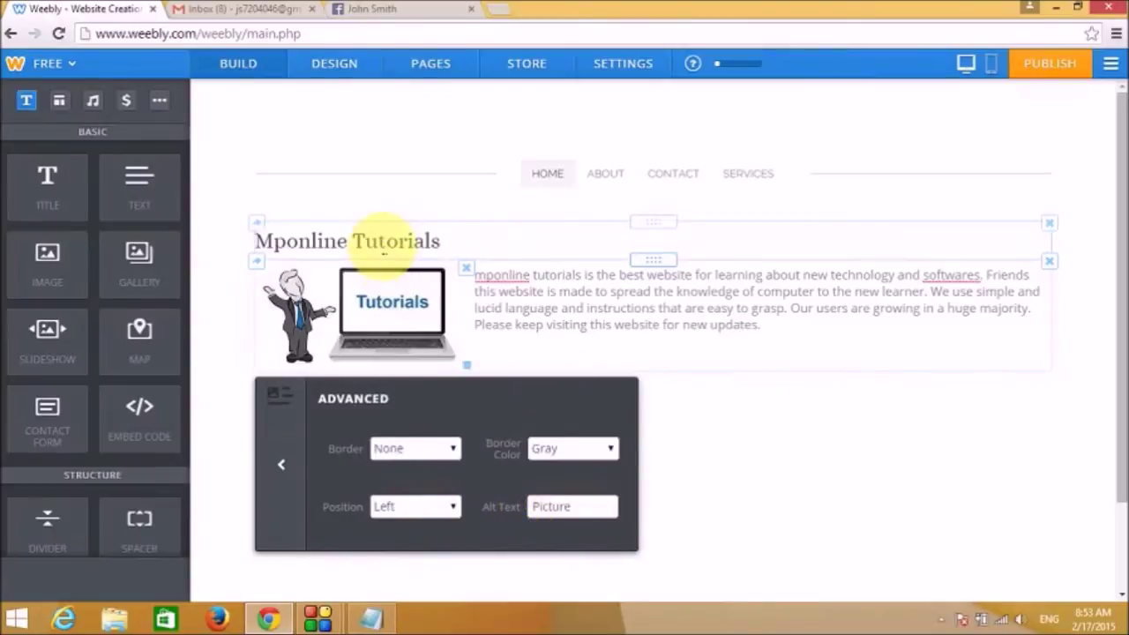
pyautogui.click(465, 503)
pyautogui.write('MPo')
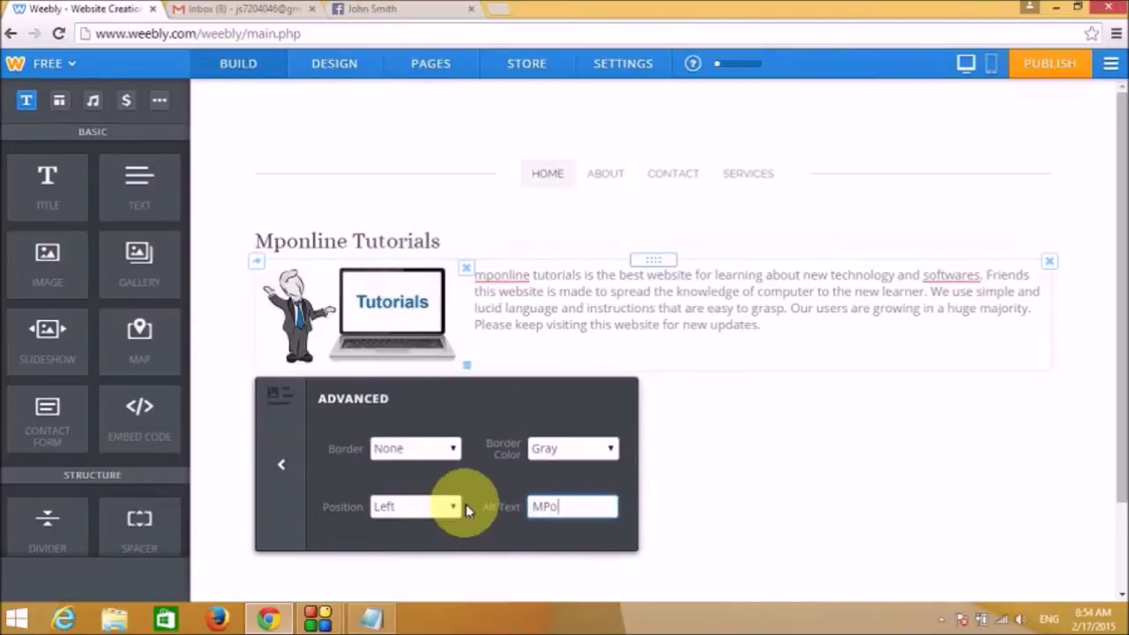
pyautogui.write('nline Tutorials')
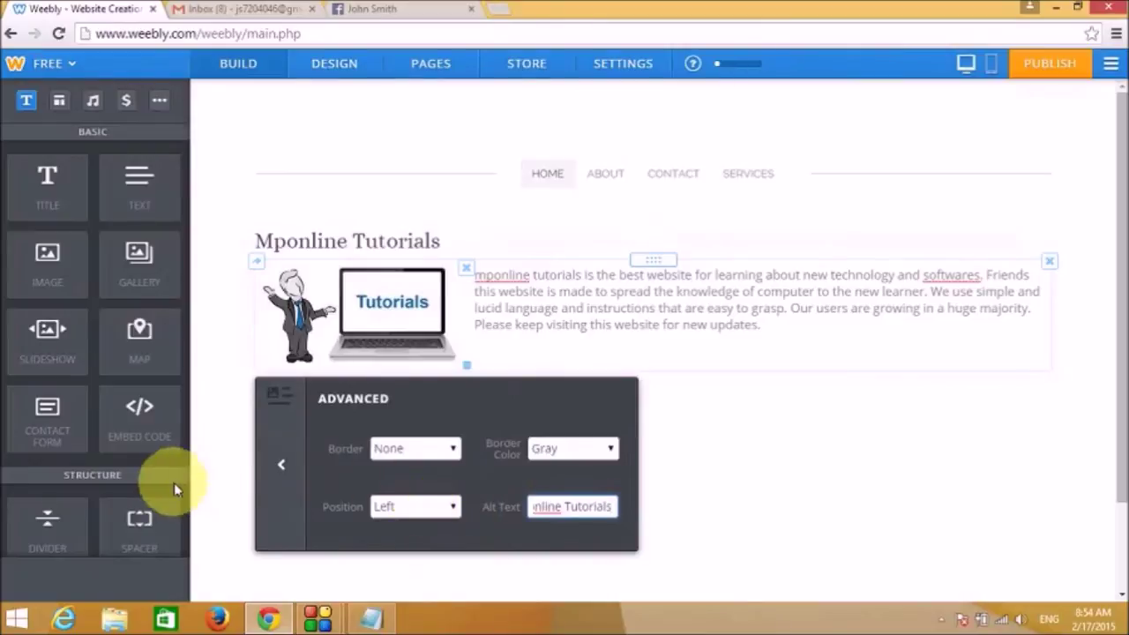
pyautogui.click(365, 340)
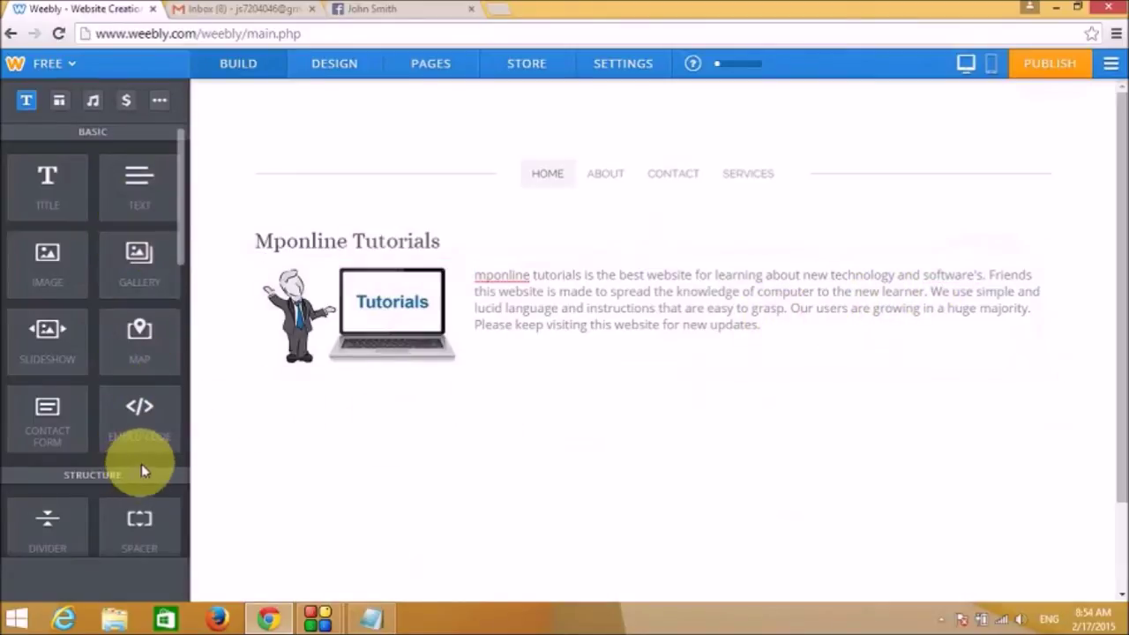
# Drop a Spacer element beneath the mponline tutorials image-and-text block.
pyautogui.scroll(-1, 143, 501)
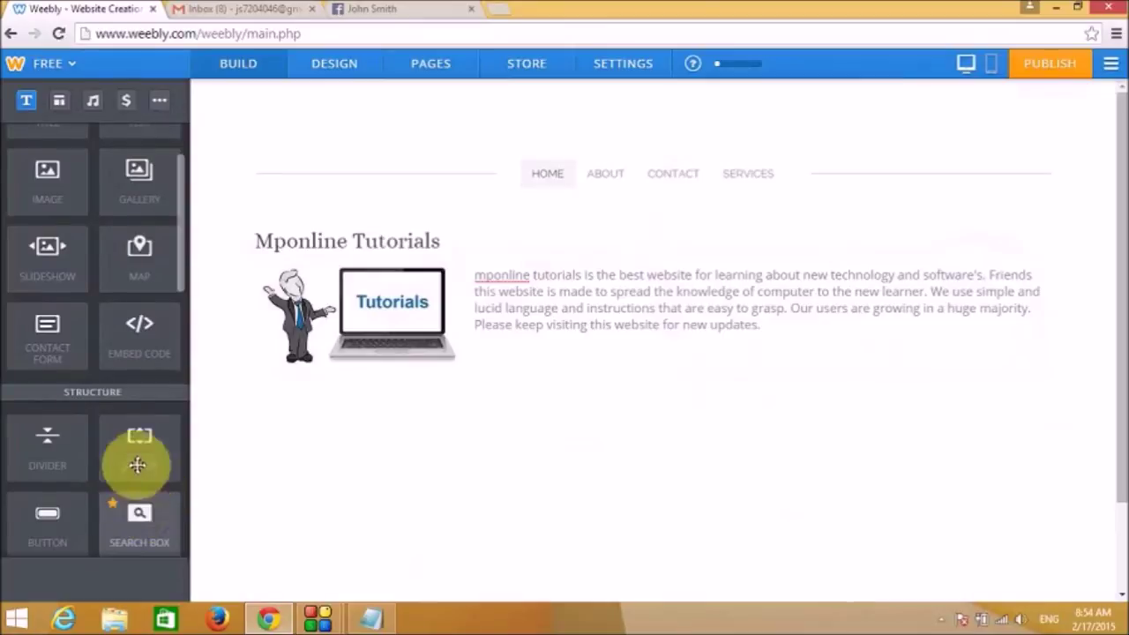
pyautogui.moveTo(138, 453); pyautogui.dragTo(421, 397)
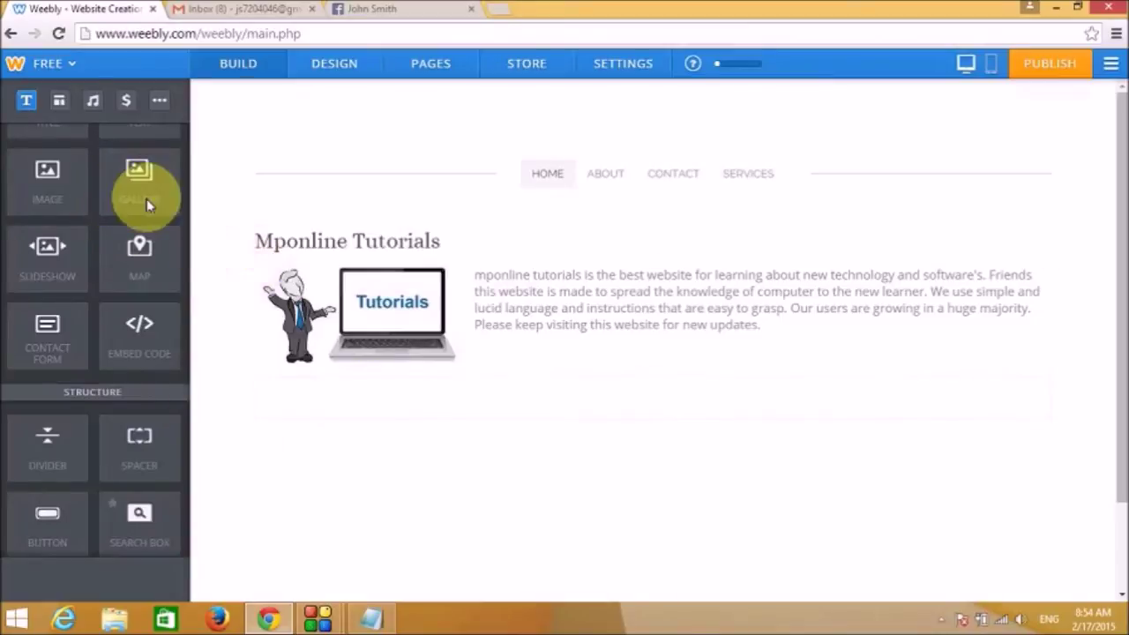
pyautogui.scroll(1, 146, 198)
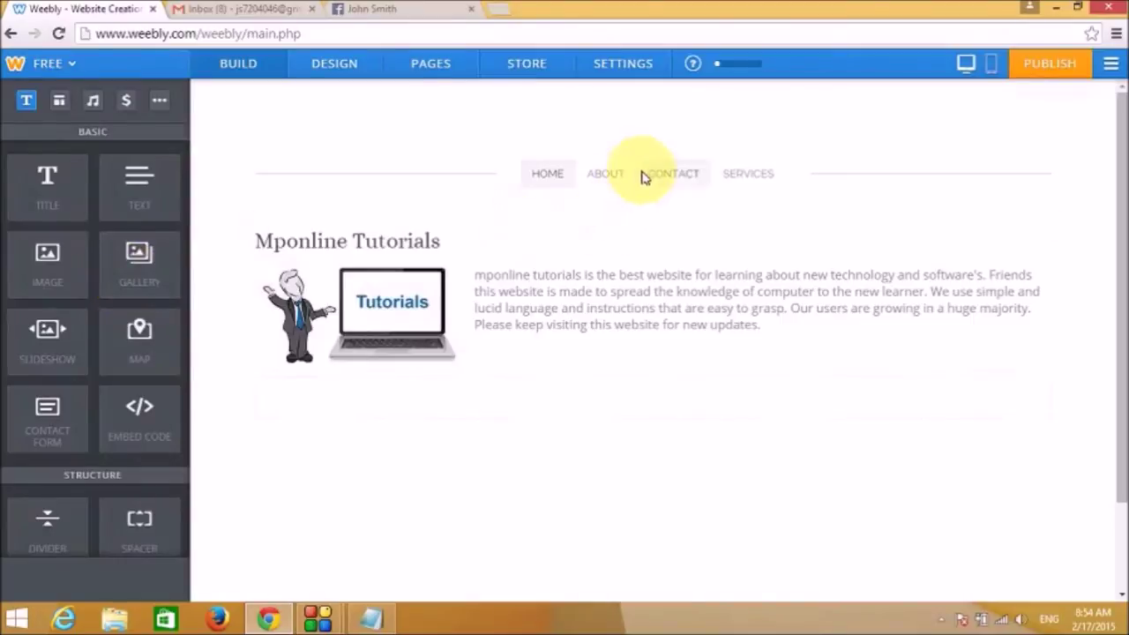
# Drop a Gallery element on the About page and a Map element on the Contact page.
pyautogui.click(605, 174)
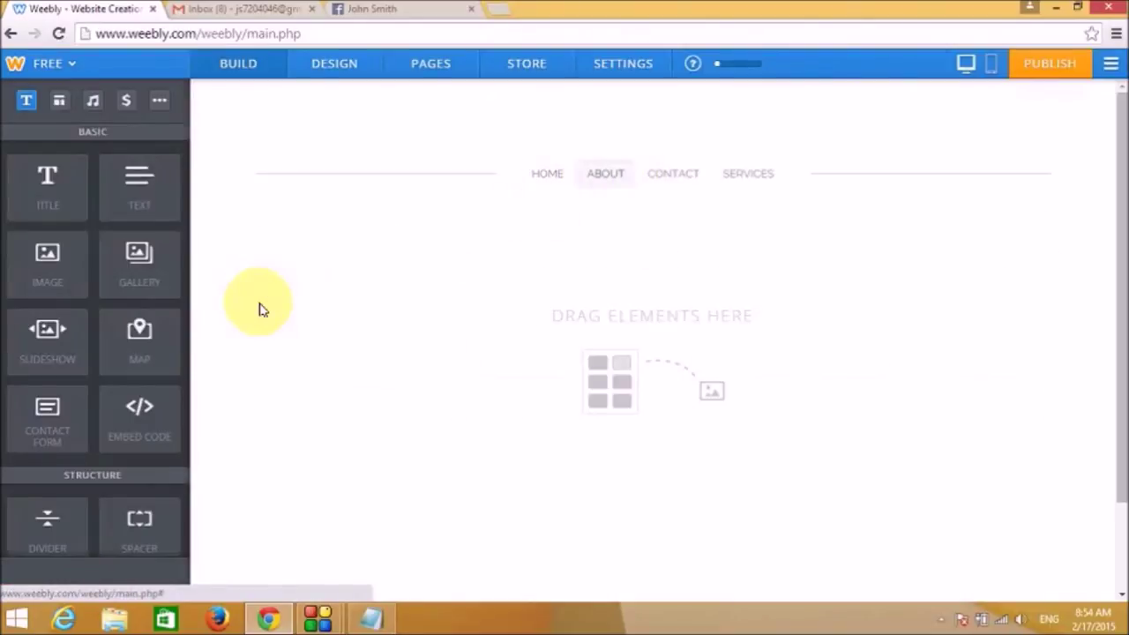
pyautogui.moveTo(138, 265); pyautogui.dragTo(423, 300)
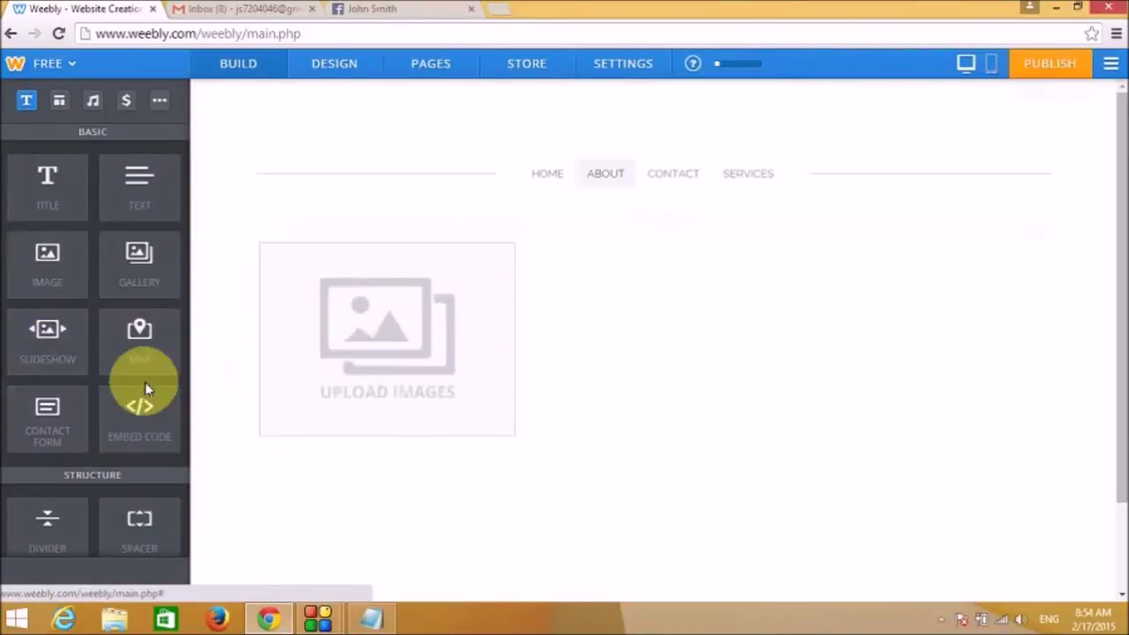
pyautogui.click(677, 176)
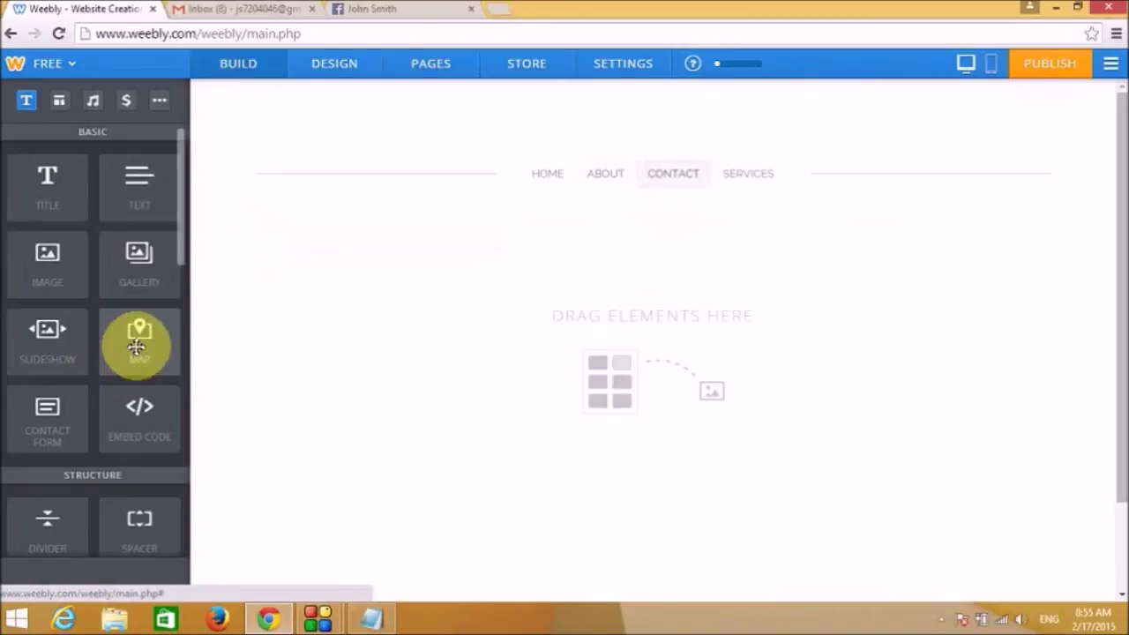
pyautogui.moveTo(135, 344); pyautogui.dragTo(458, 321)
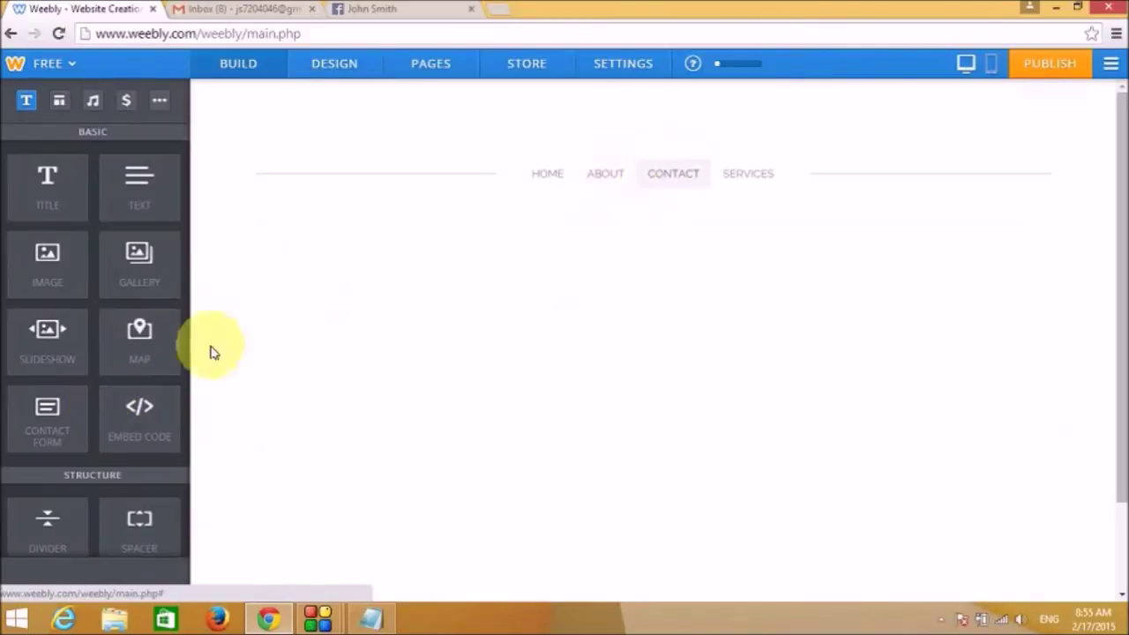
# Add a contact form below the Home image block and an Embed Code block above the title.
pyautogui.click(557, 169)
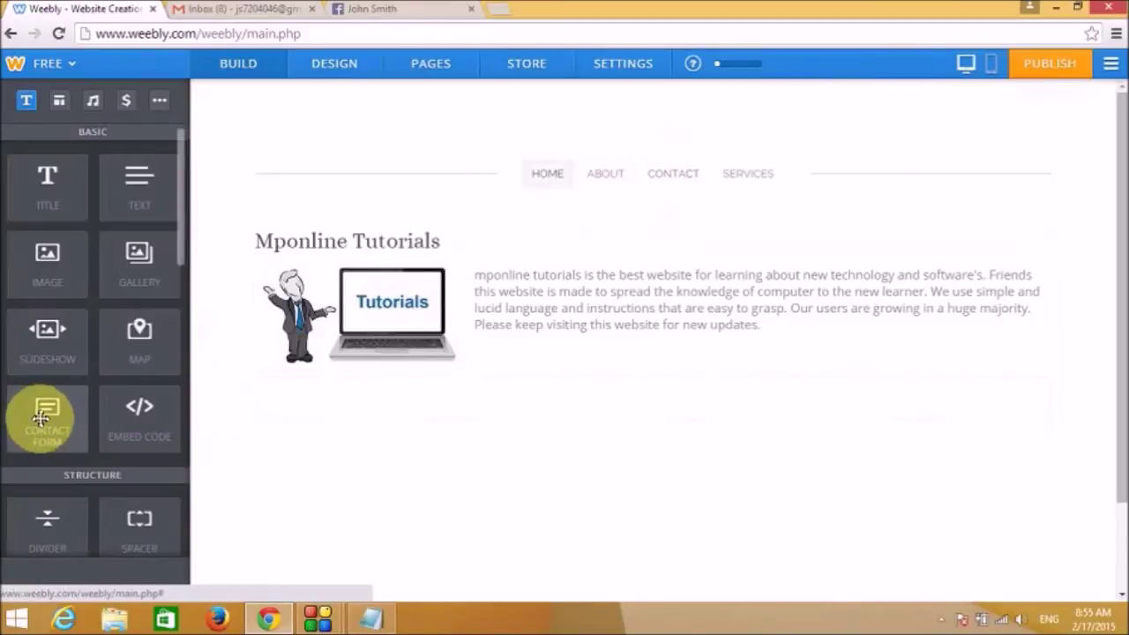
pyautogui.moveTo(51, 415); pyautogui.dragTo(448, 421)
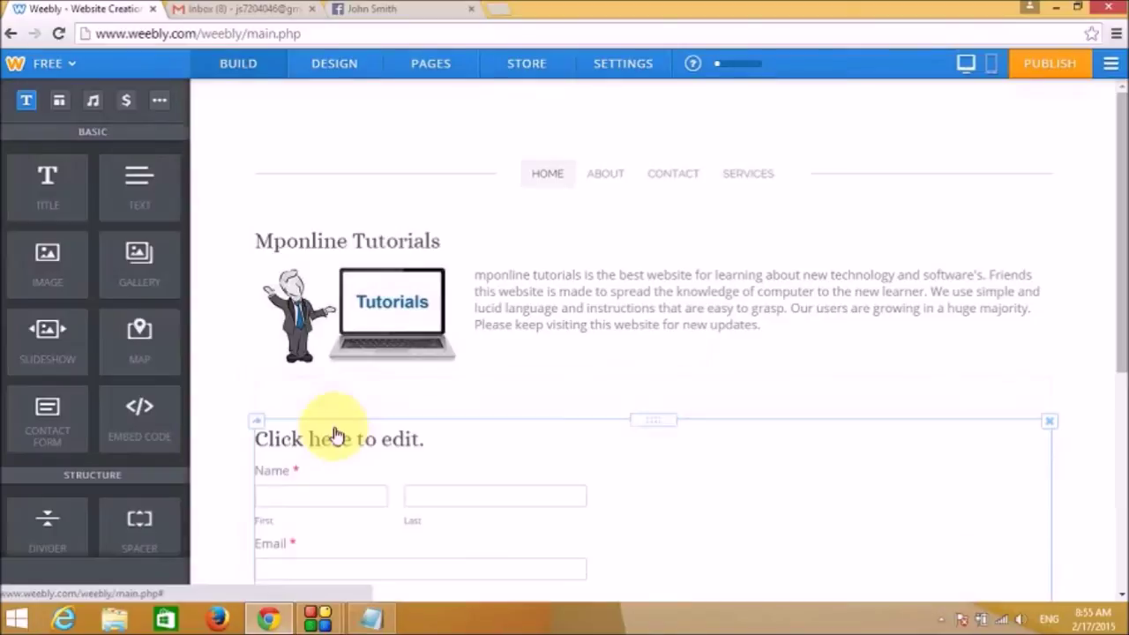
pyautogui.scroll(-1, 342, 445)
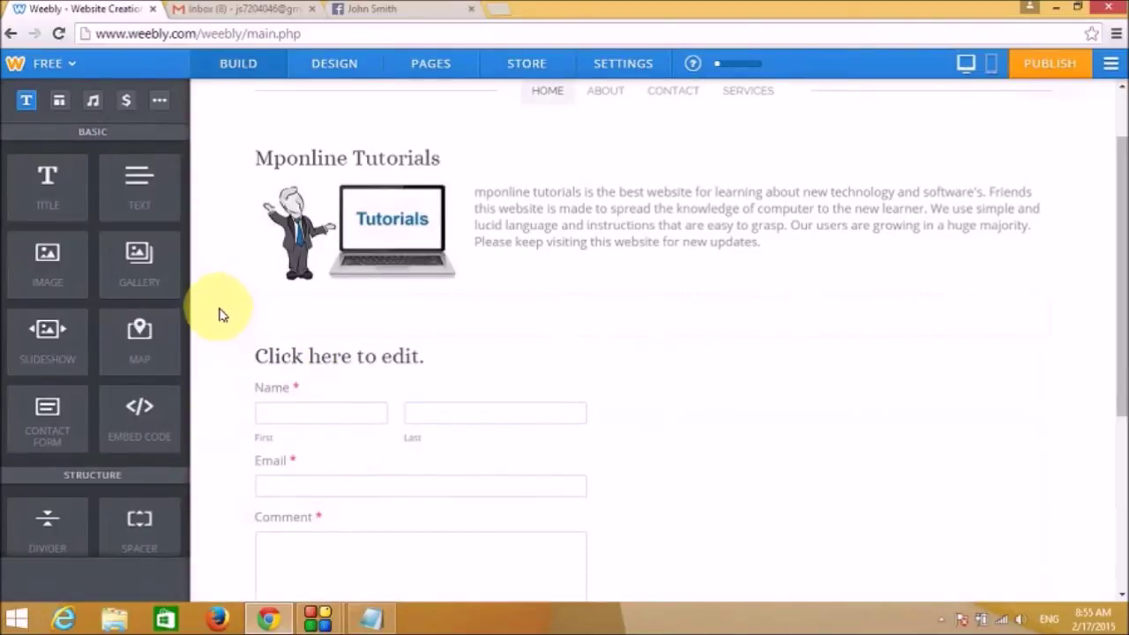
pyautogui.scroll(1, 317, 344)
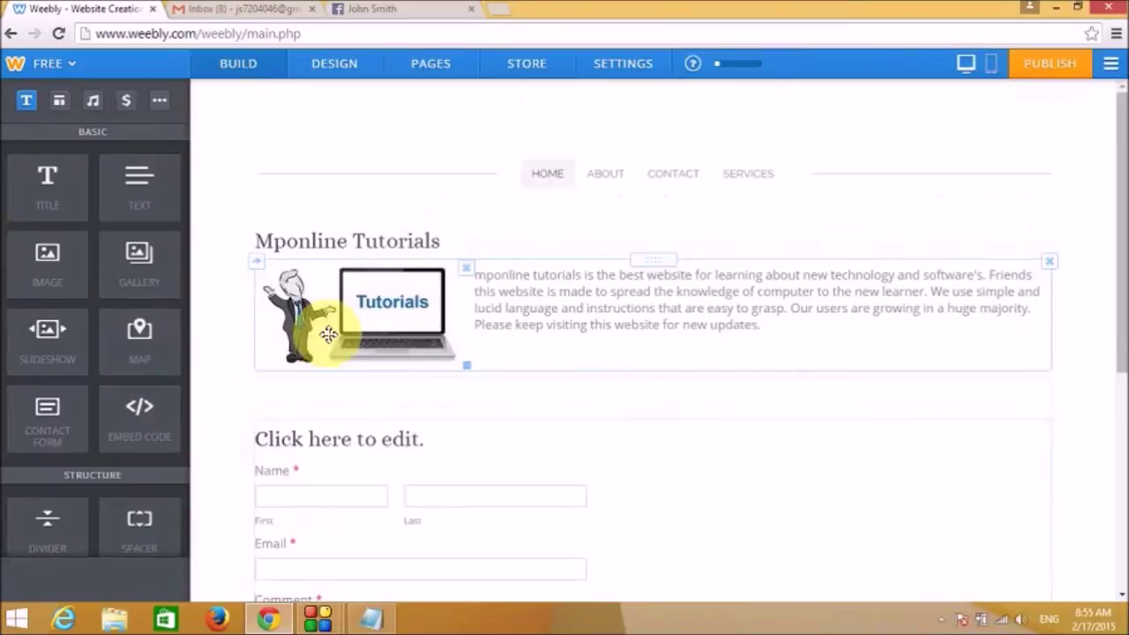
pyautogui.moveTo(123, 423); pyautogui.dragTo(361, 231)
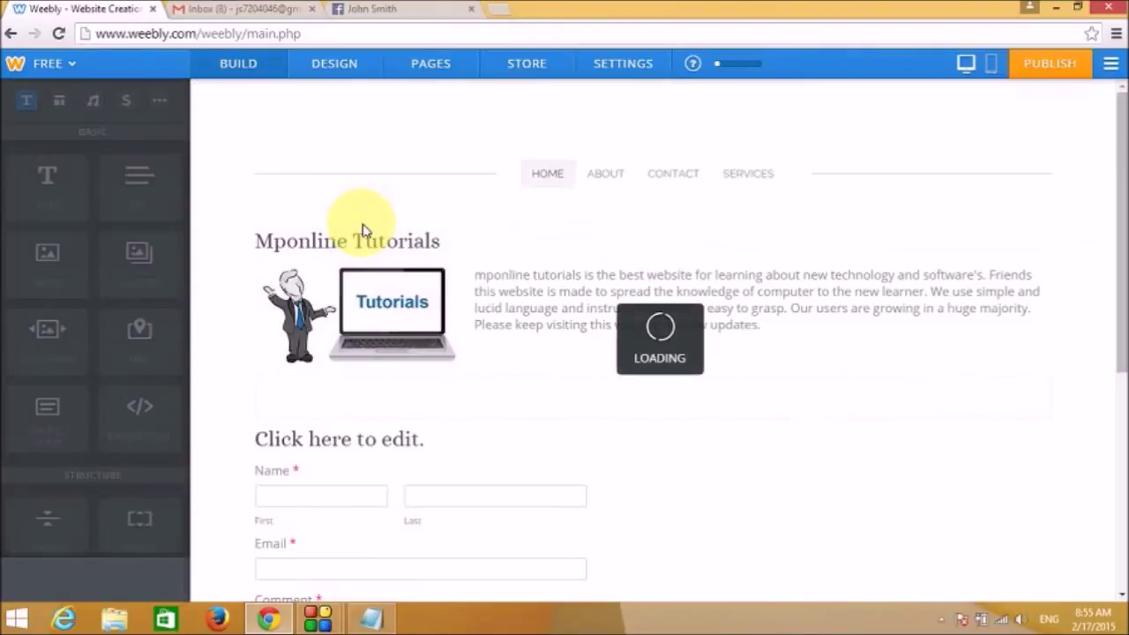
pyautogui.click(300, 233)
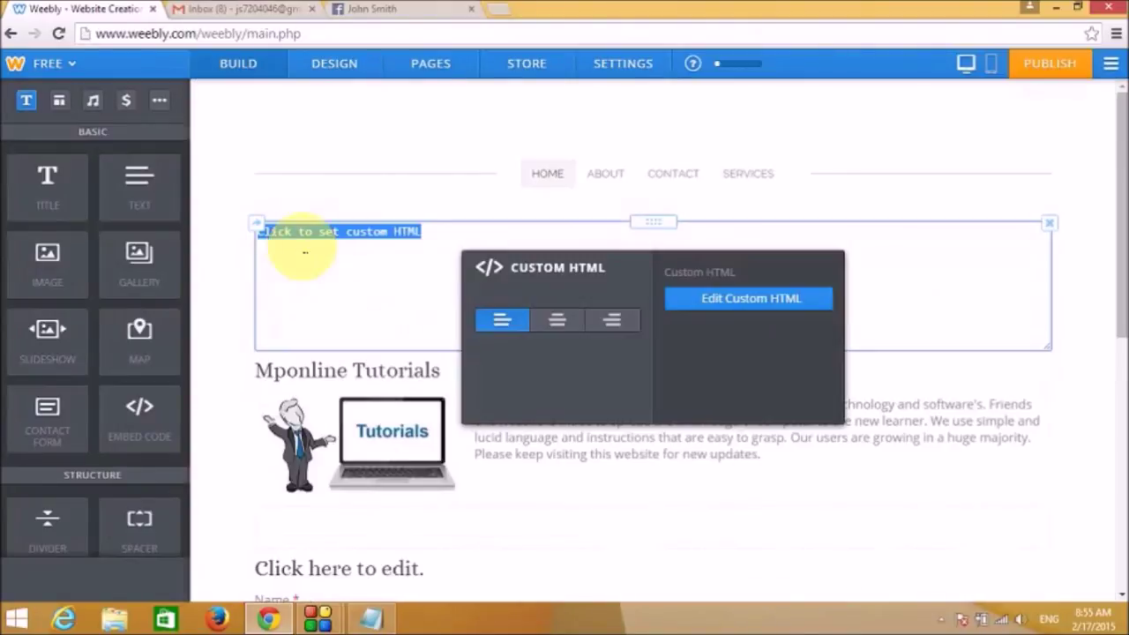
# Delete the empty HTML block and change the form heading to 'Please leave a comment'.
pyautogui.click(1049, 224)
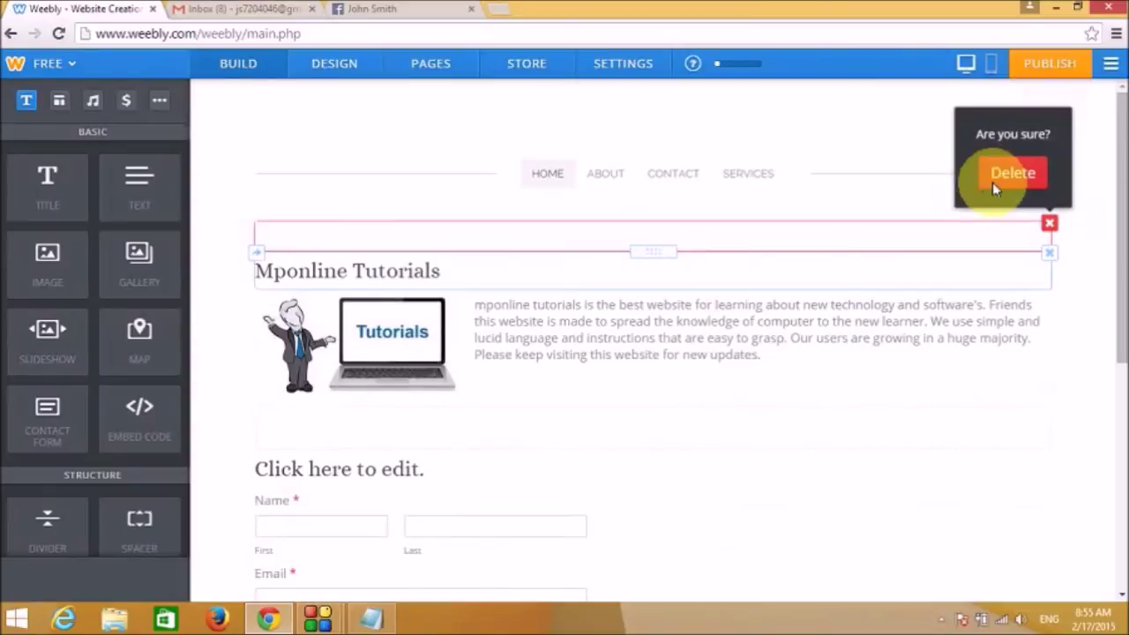
pyautogui.click(996, 184)
pyautogui.scroll(-1, 41, 461)
pyautogui.scroll(-2, 333, 330)
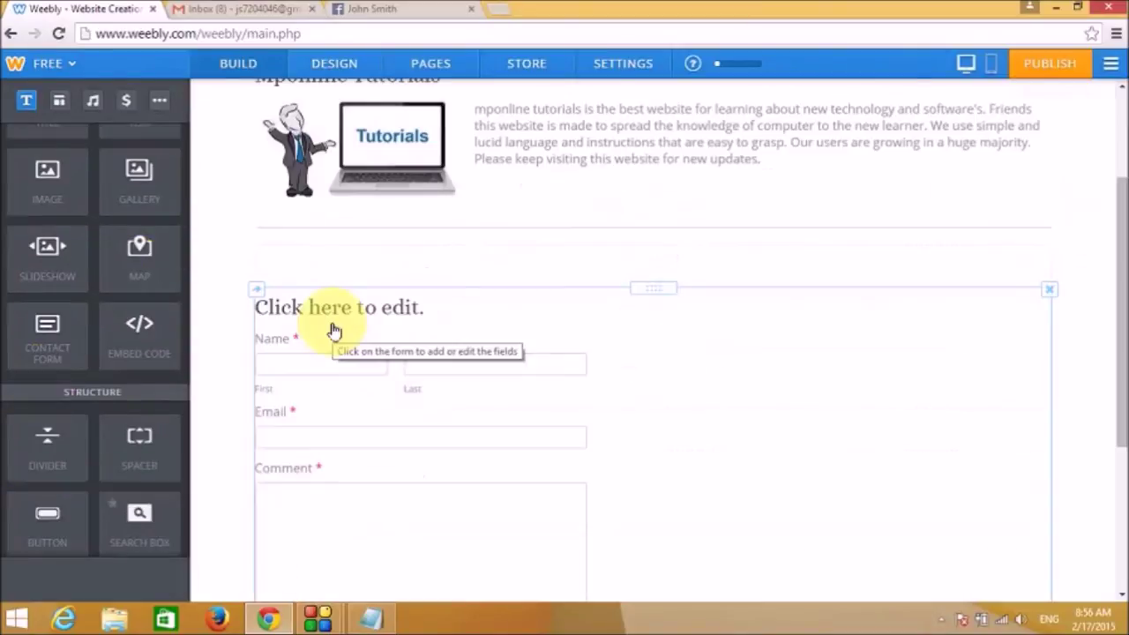
pyautogui.click(315, 309)
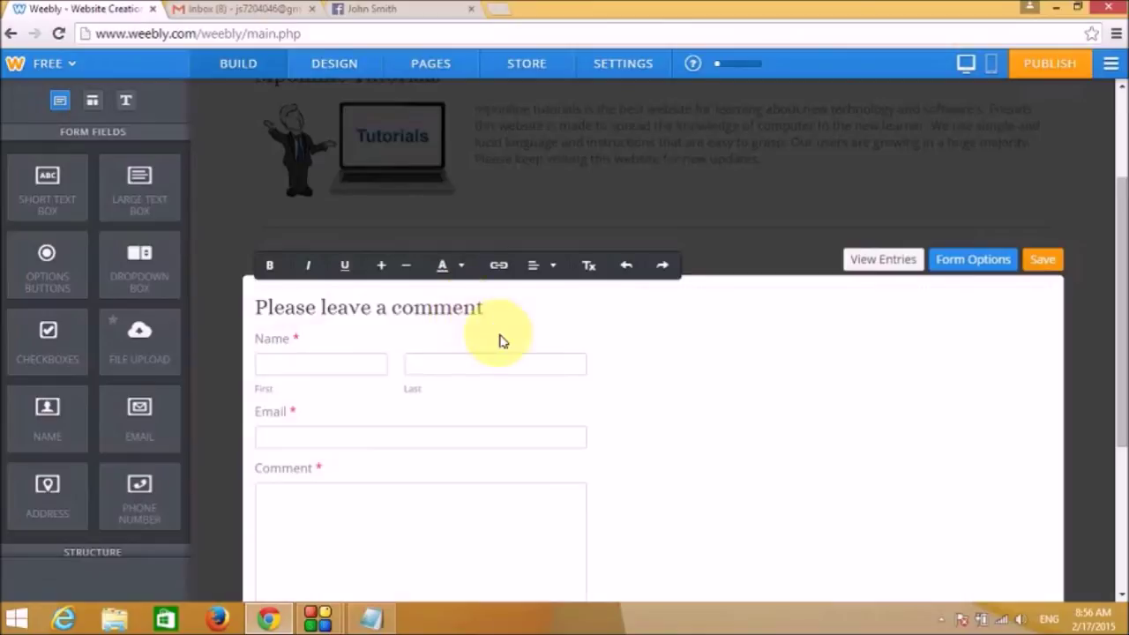
pyautogui.click(1040, 261)
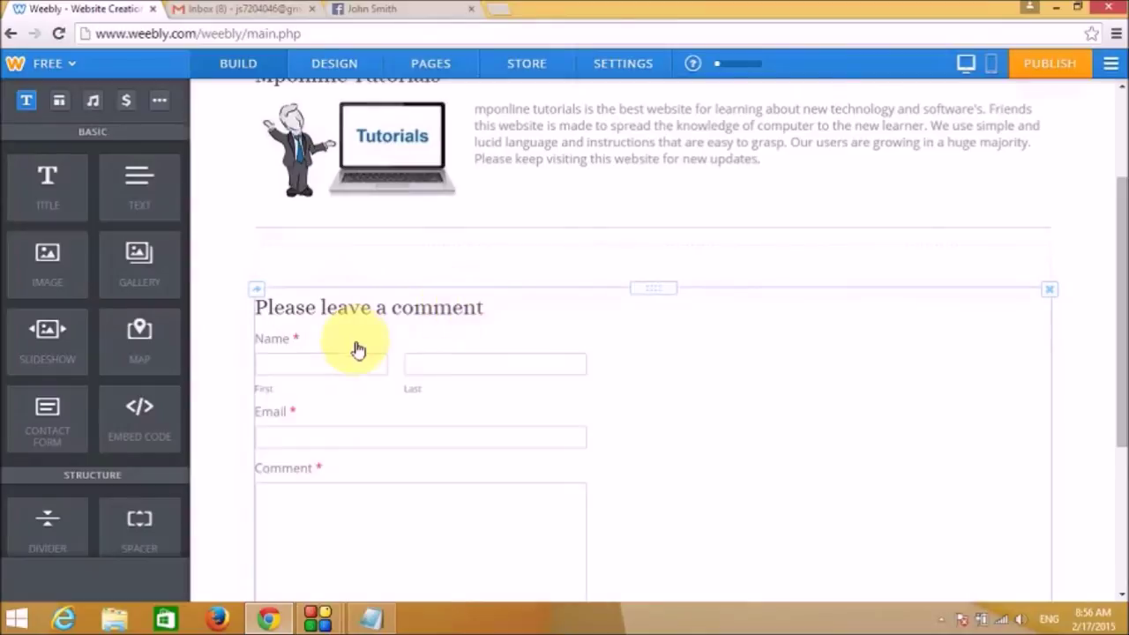
# Place a Spacer to the left of the comment form.
pyautogui.scroll(-3, 352, 351)
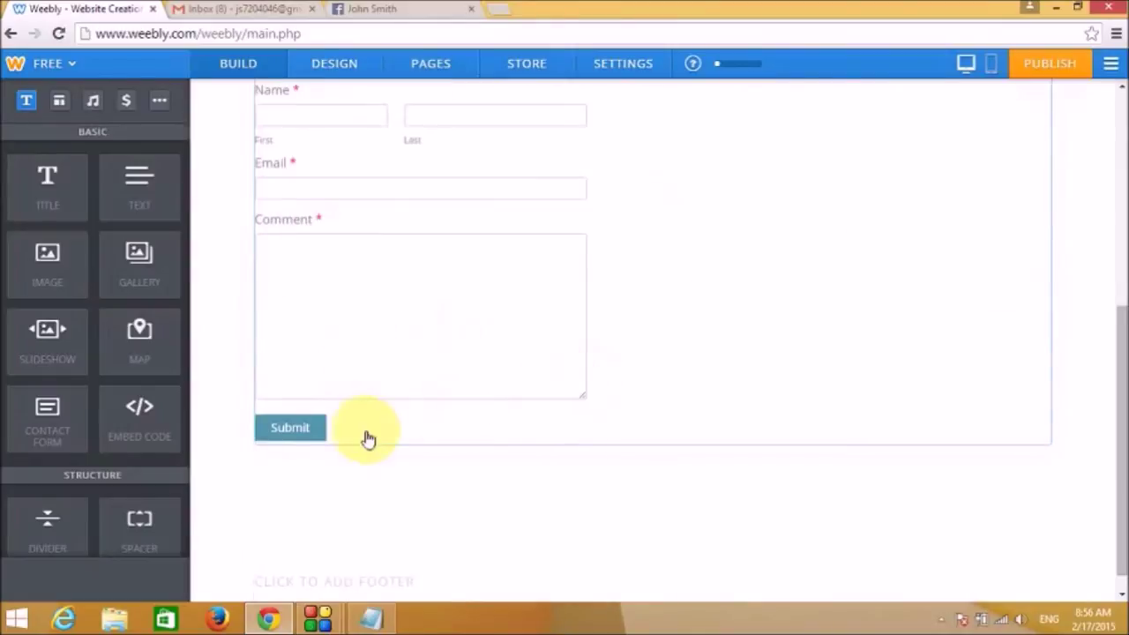
pyautogui.scroll(3, 365, 438)
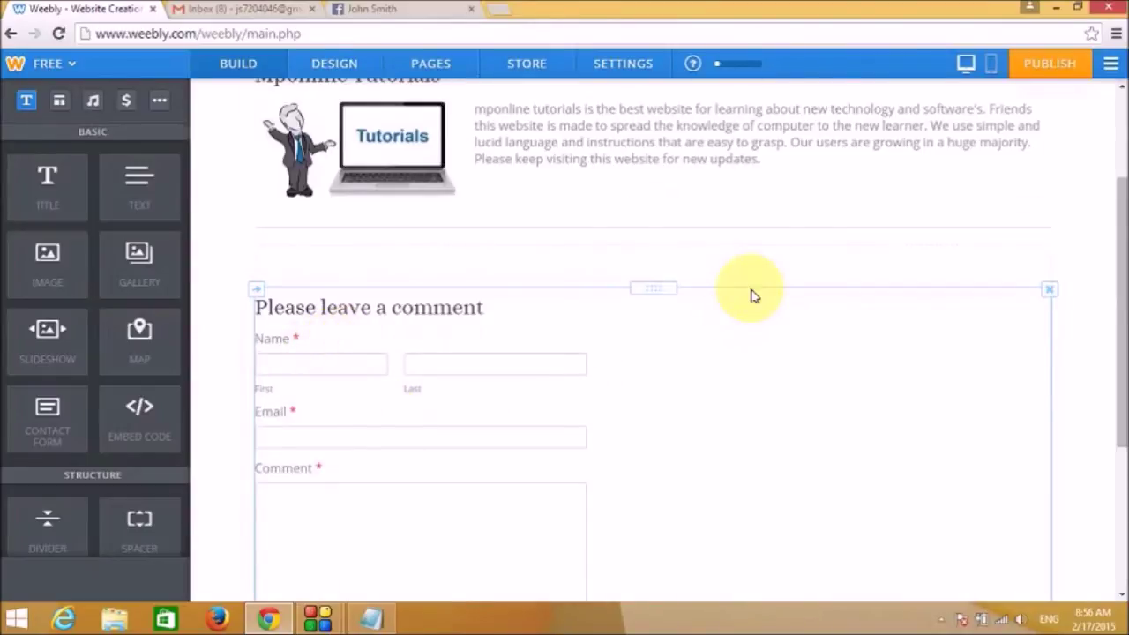
pyautogui.scroll(2, 731, 295)
pyautogui.scroll(-2, 476, 353)
pyautogui.scroll(-2, 326, 437)
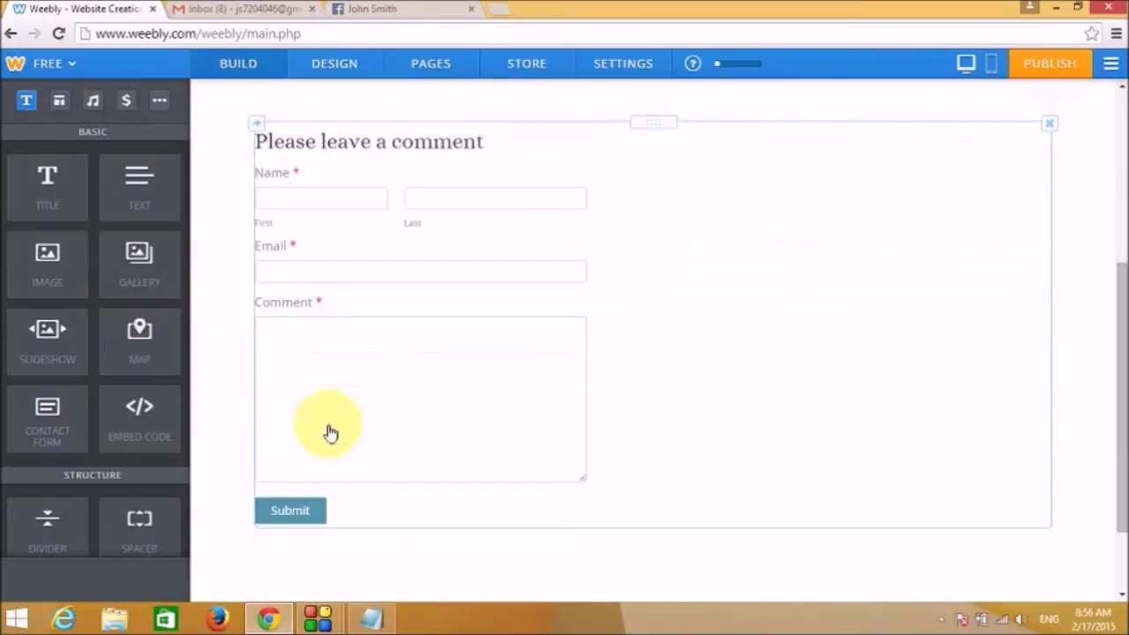
pyautogui.scroll(-2, 115, 441)
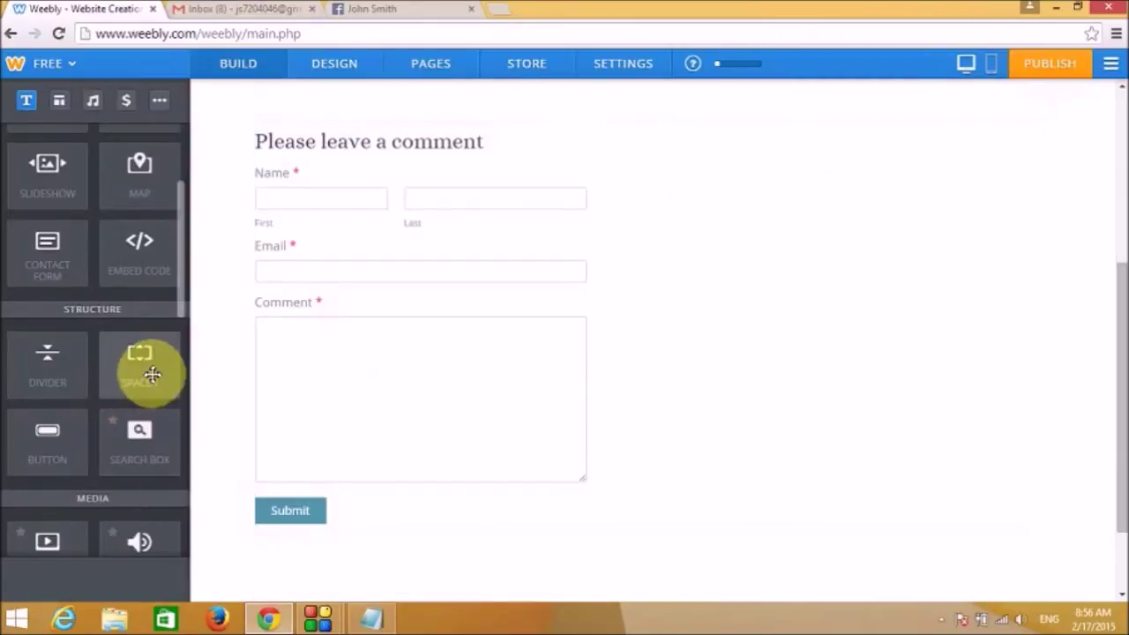
pyautogui.scroll(-2, 132, 402)
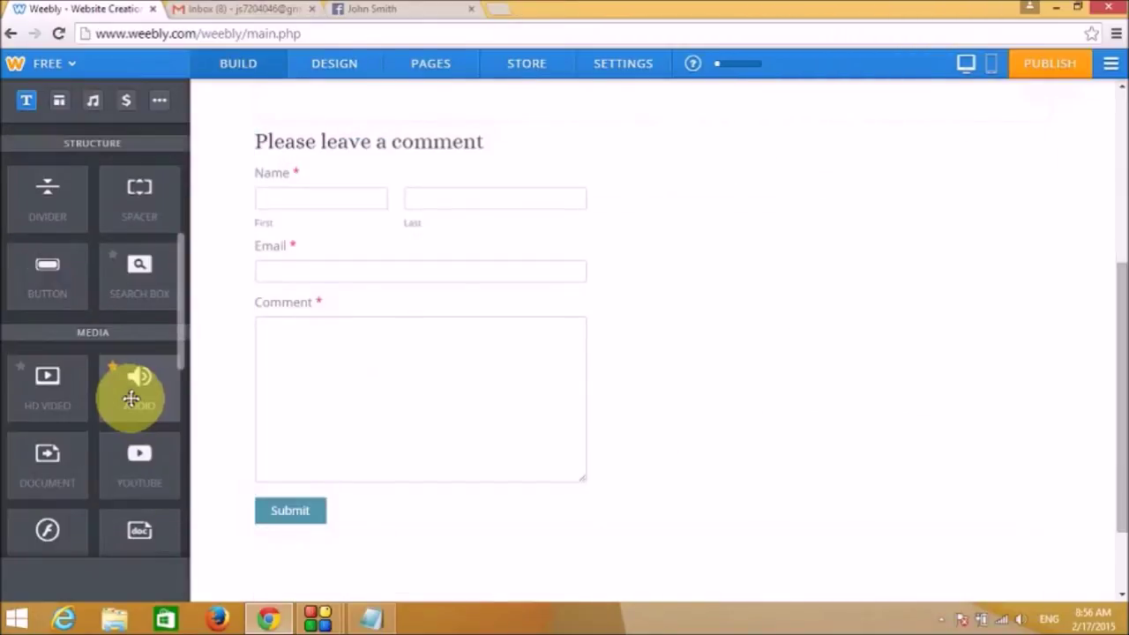
pyautogui.scroll(2, 137, 396)
pyautogui.moveTo(133, 358); pyautogui.dragTo(260, 305)
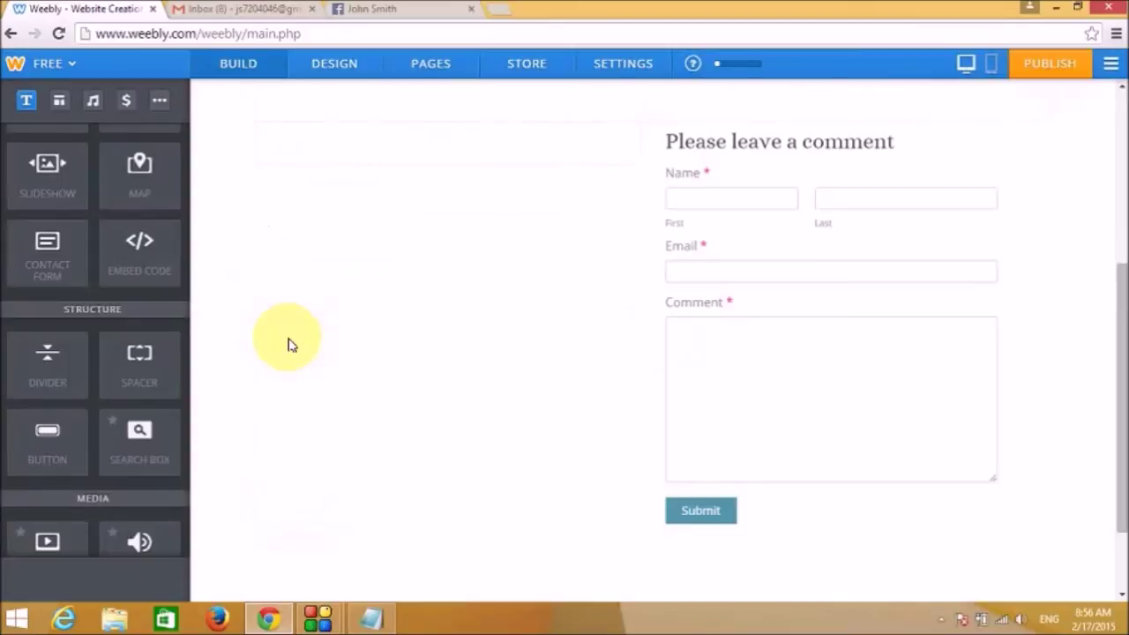
# Set the column spacing to None and widen the form's column leftward.
pyautogui.click(654, 322)
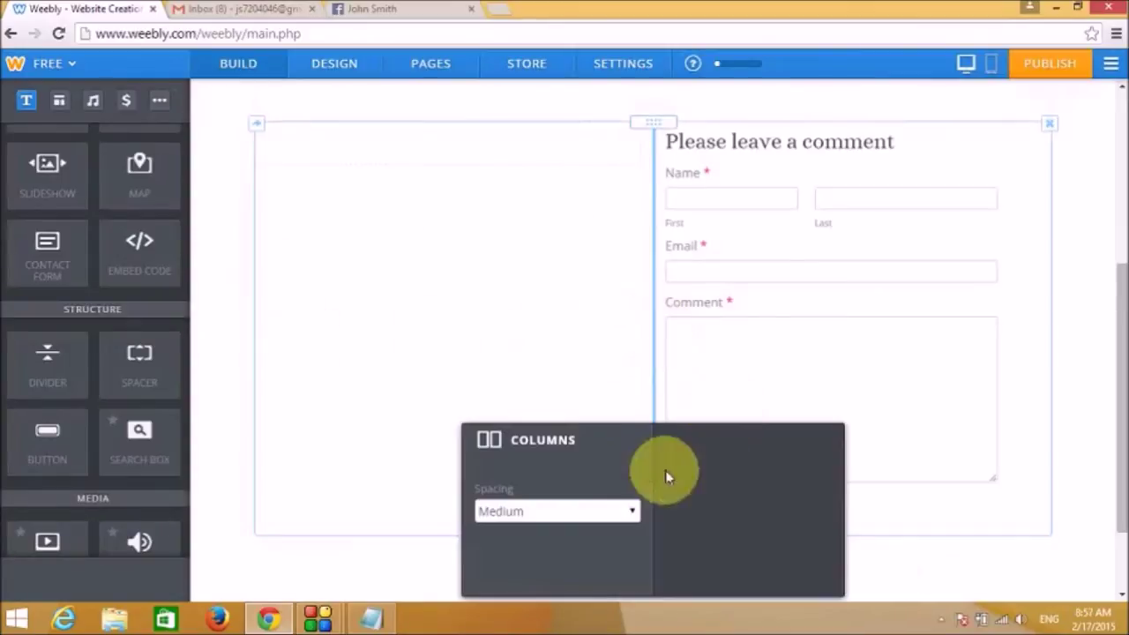
pyautogui.click(524, 508)
pyautogui.click(493, 412)
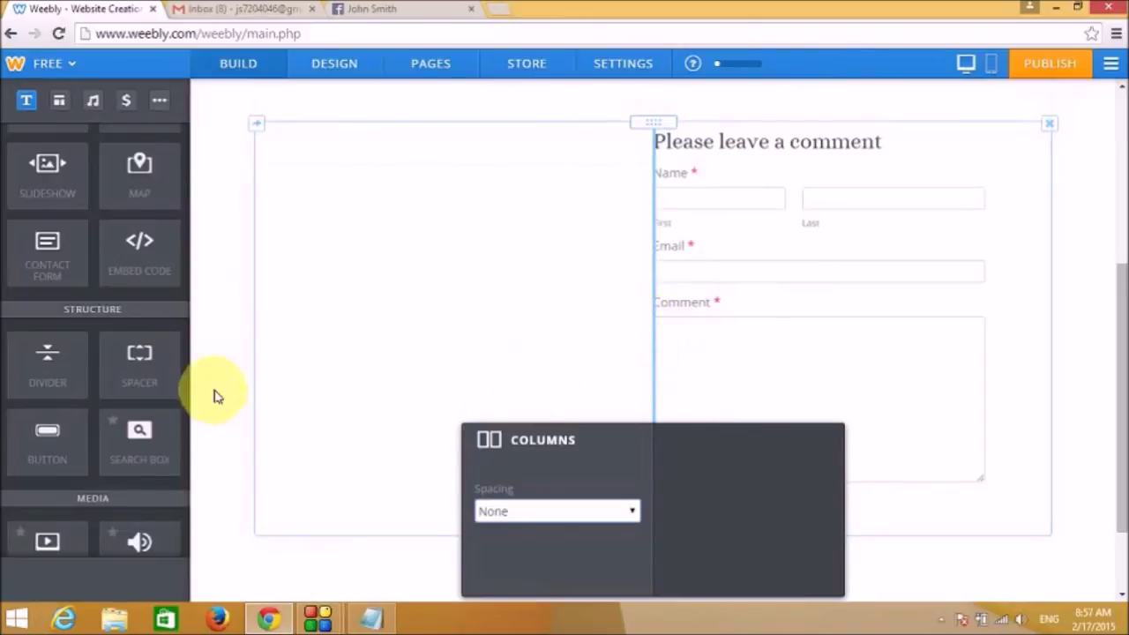
pyautogui.click(438, 353)
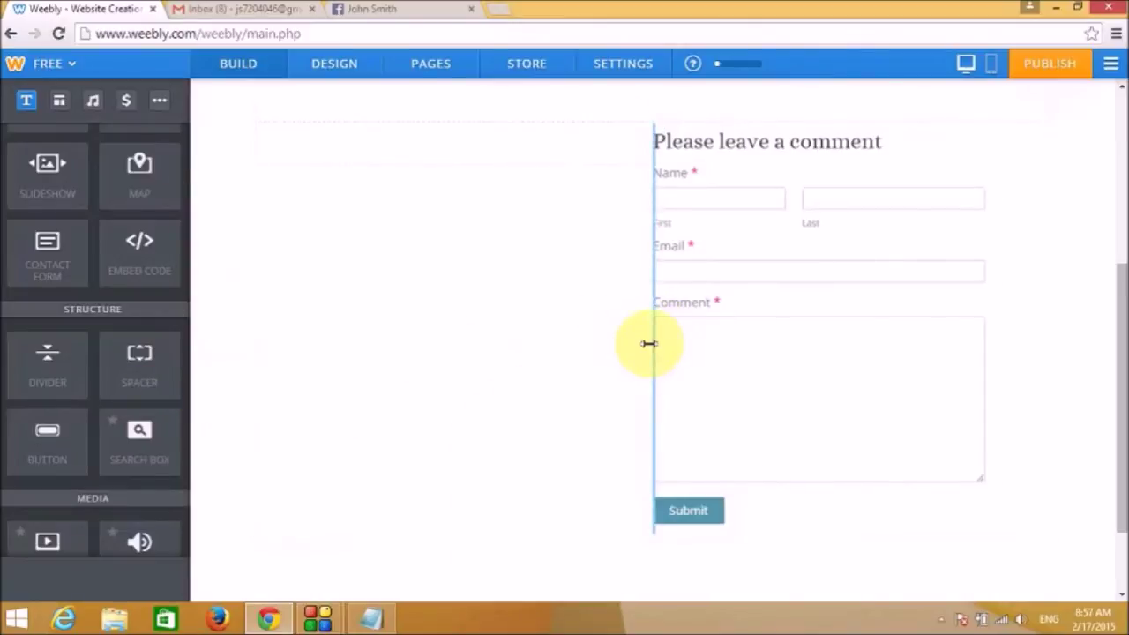
pyautogui.moveTo(649, 343); pyautogui.dragTo(464, 347)
# Drop a Button element below the Mponline Tutorials text block, above the comment form.
pyautogui.scroll(4, 494, 342)
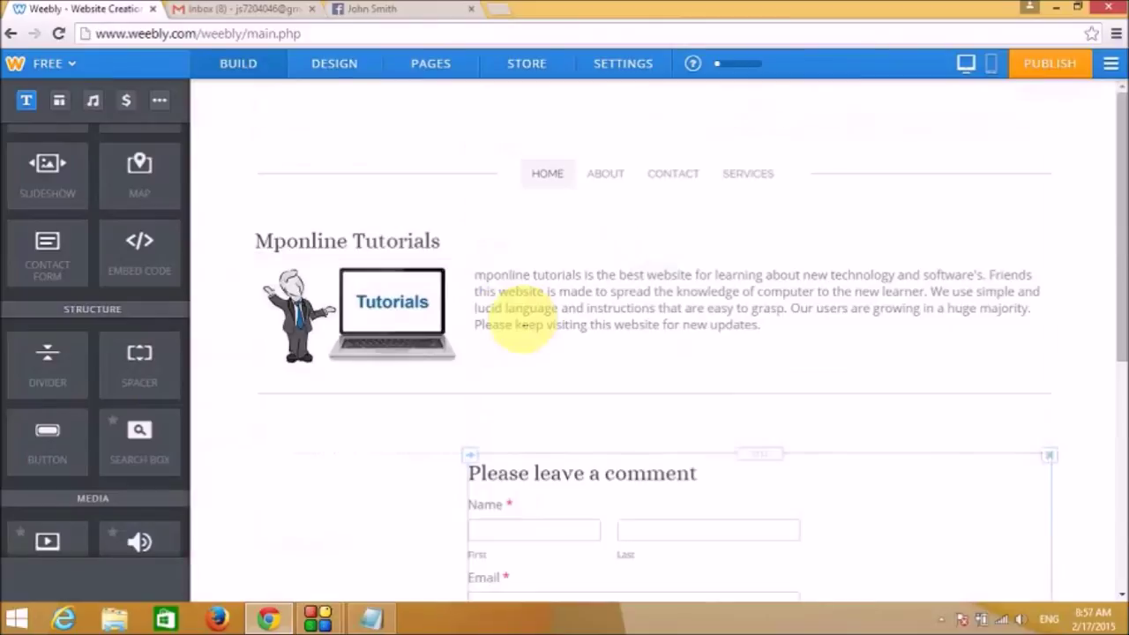
pyautogui.scroll(-3, 502, 322)
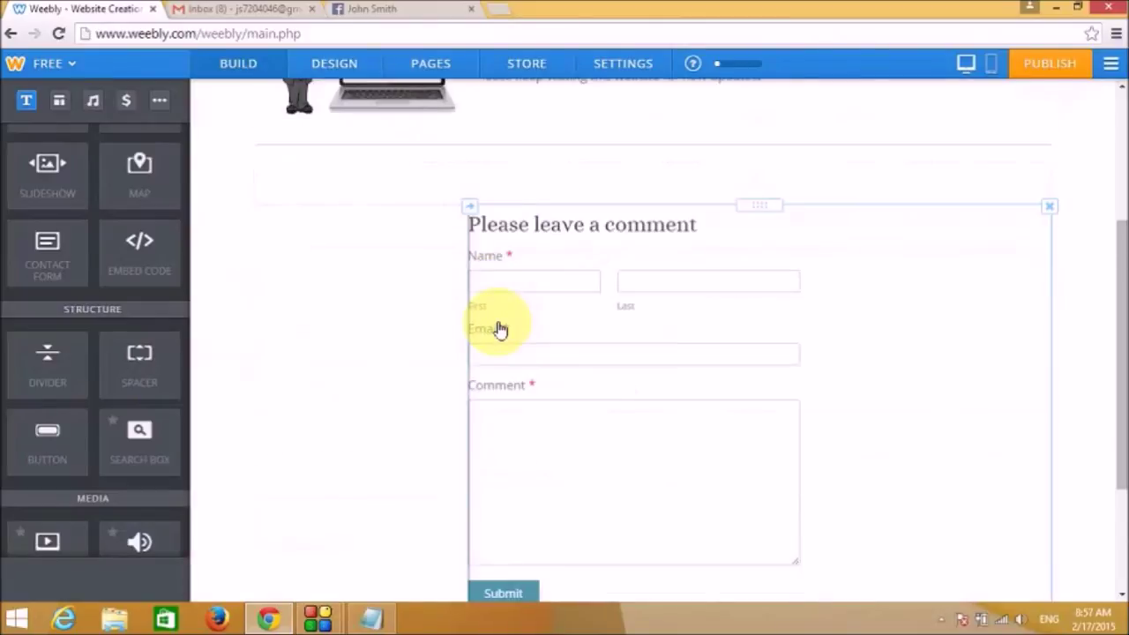
pyautogui.scroll(-2, 489, 335)
pyautogui.scroll(3, 467, 361)
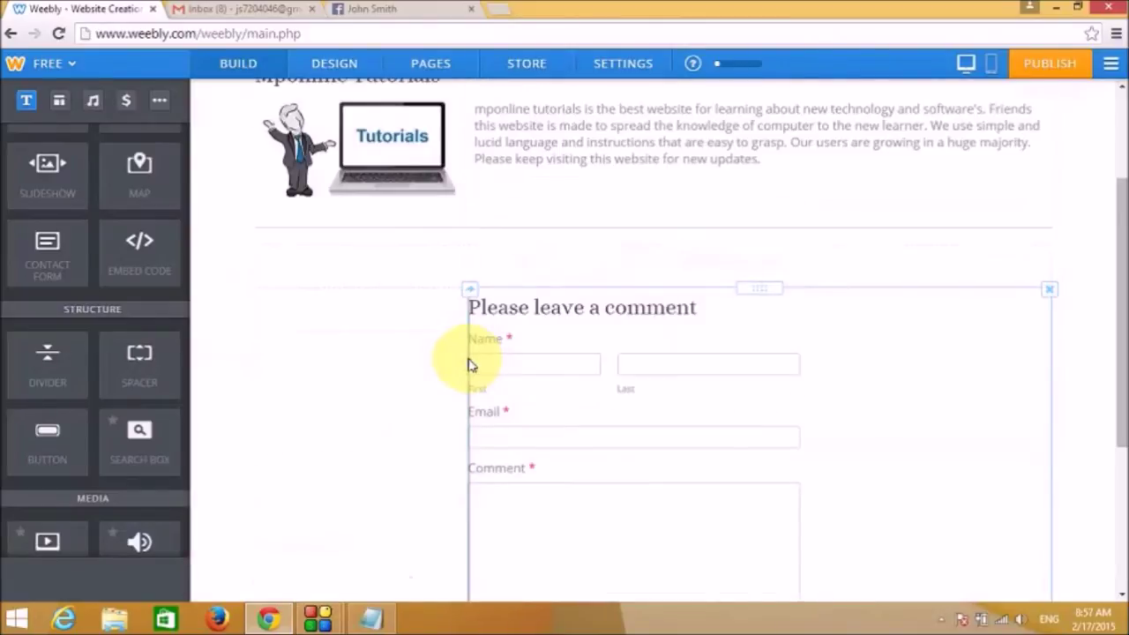
pyautogui.scroll(2, 468, 365)
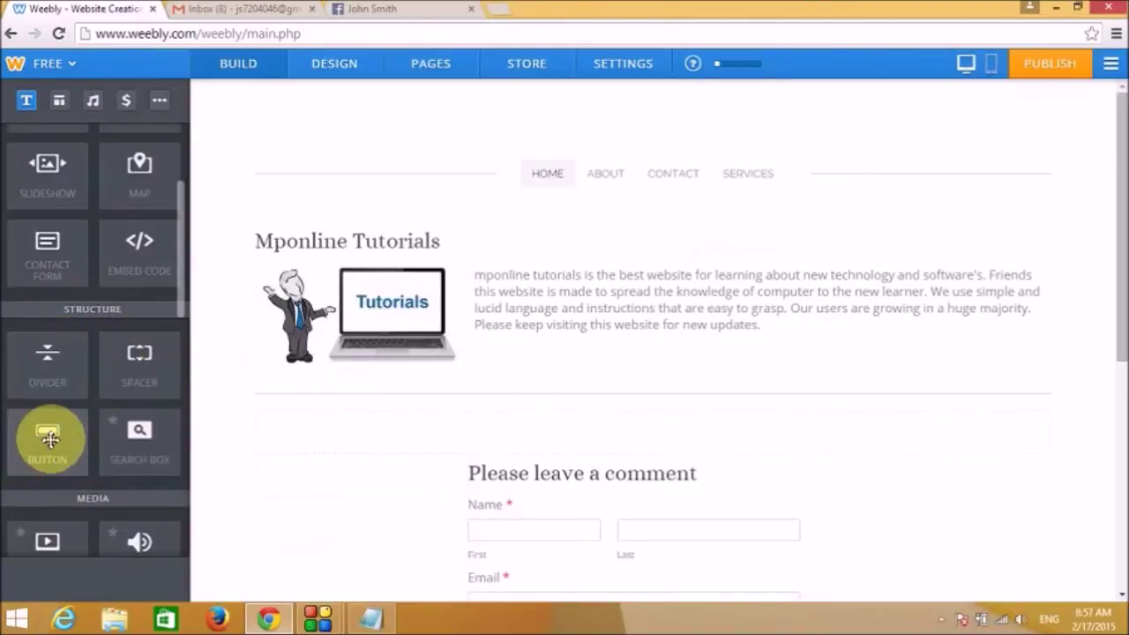
pyautogui.moveTo(56, 443); pyautogui.dragTo(738, 365)
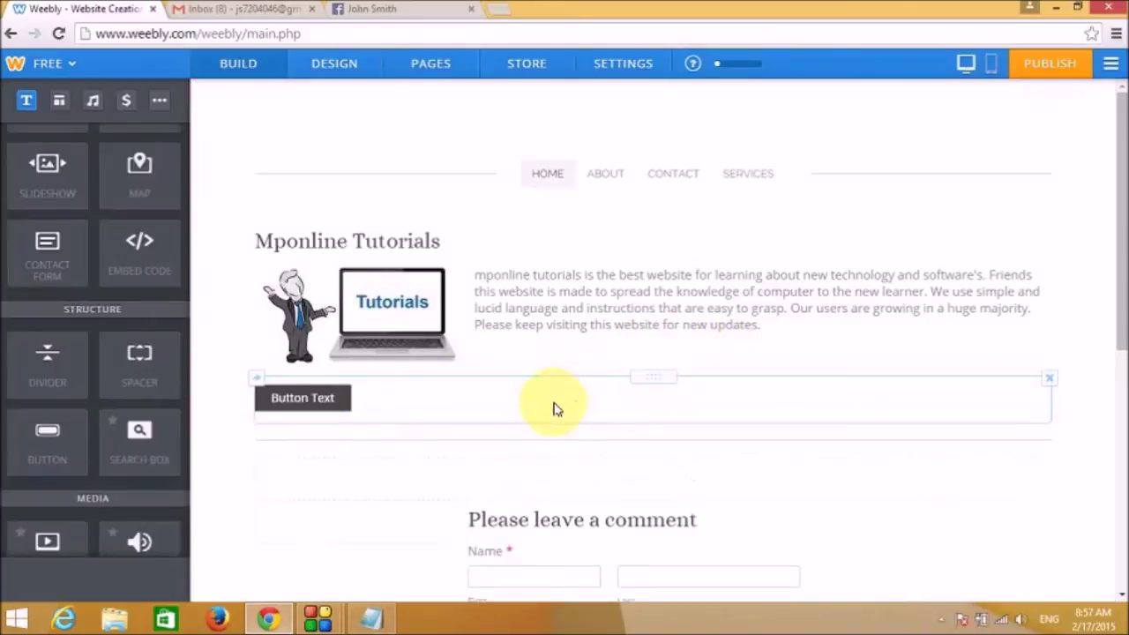
# Right-align the button and relabel it 'Read More', leaving its link empty.
pyautogui.click(414, 406)
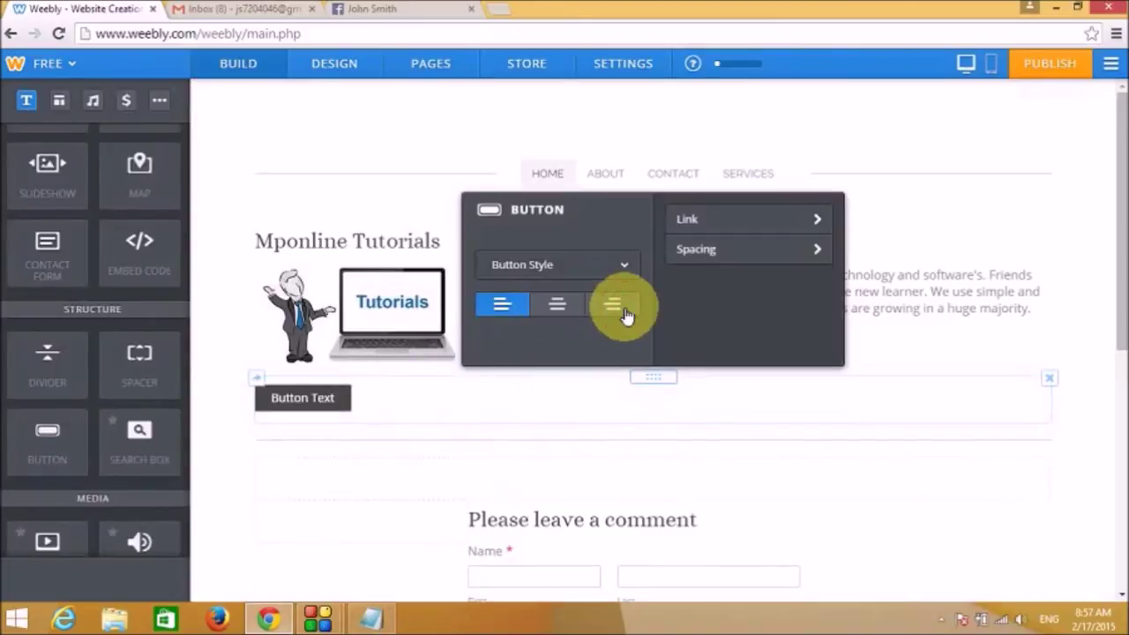
pyautogui.click(624, 316)
pyautogui.click(977, 396)
pyautogui.moveTo(972, 397); pyautogui.dragTo(1031, 397)
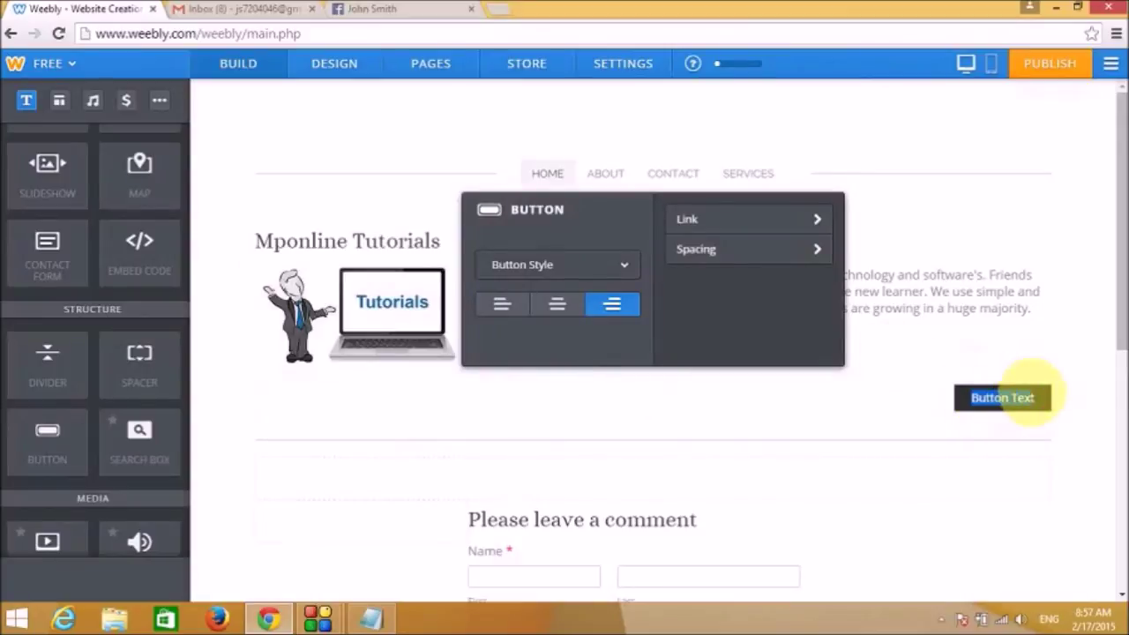
pyautogui.click(1027, 397)
pyautogui.write('Re')
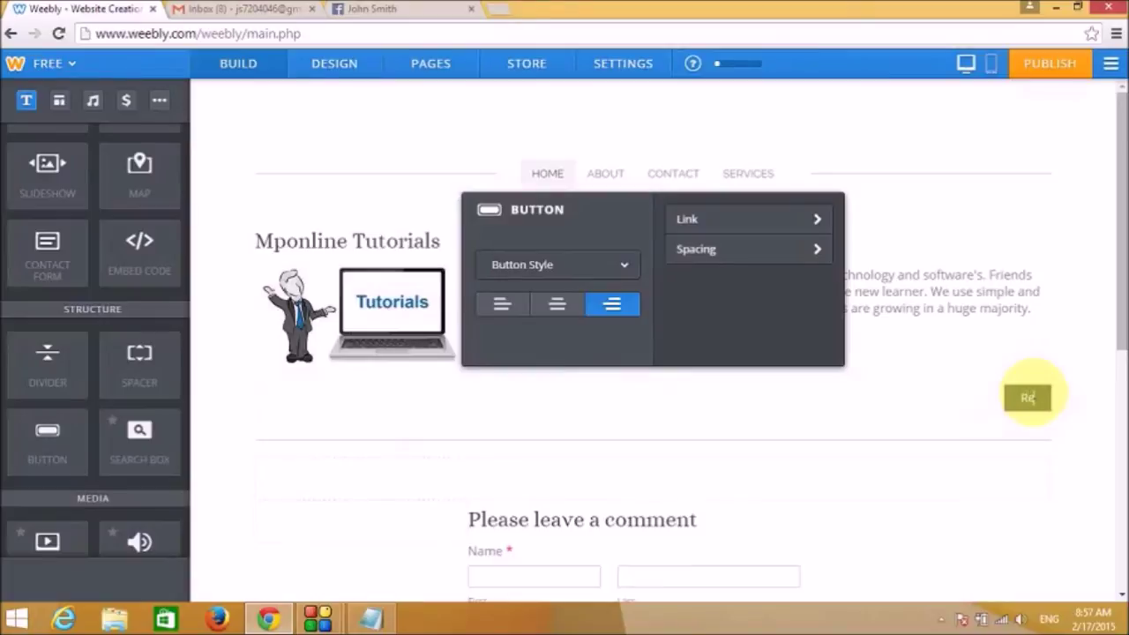
pyautogui.write('ad More')
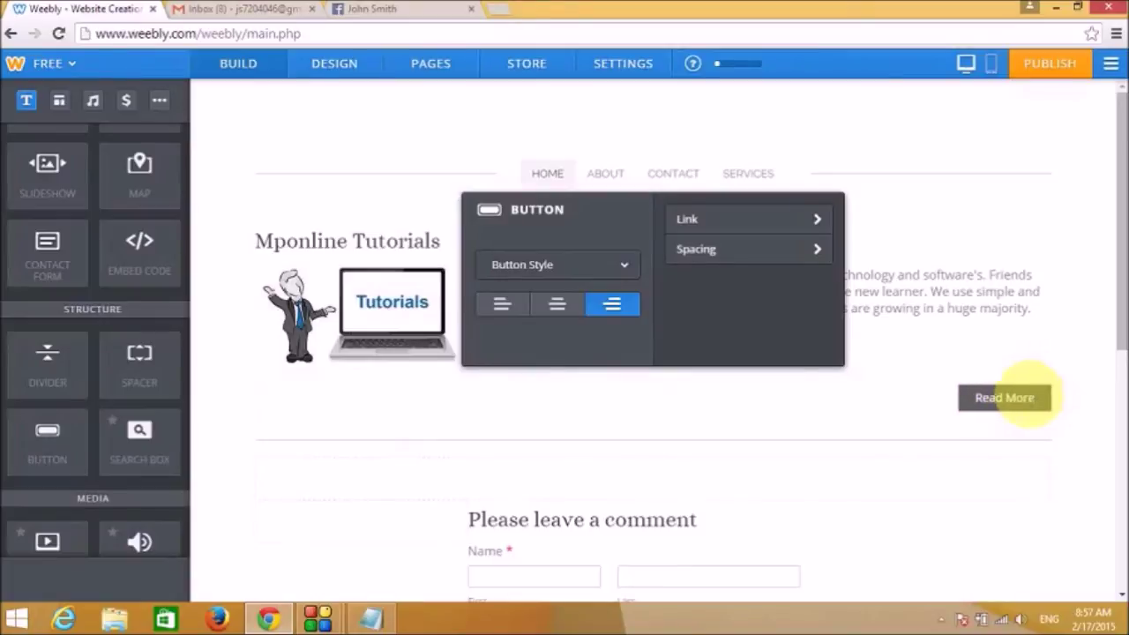
pyautogui.click(690, 224)
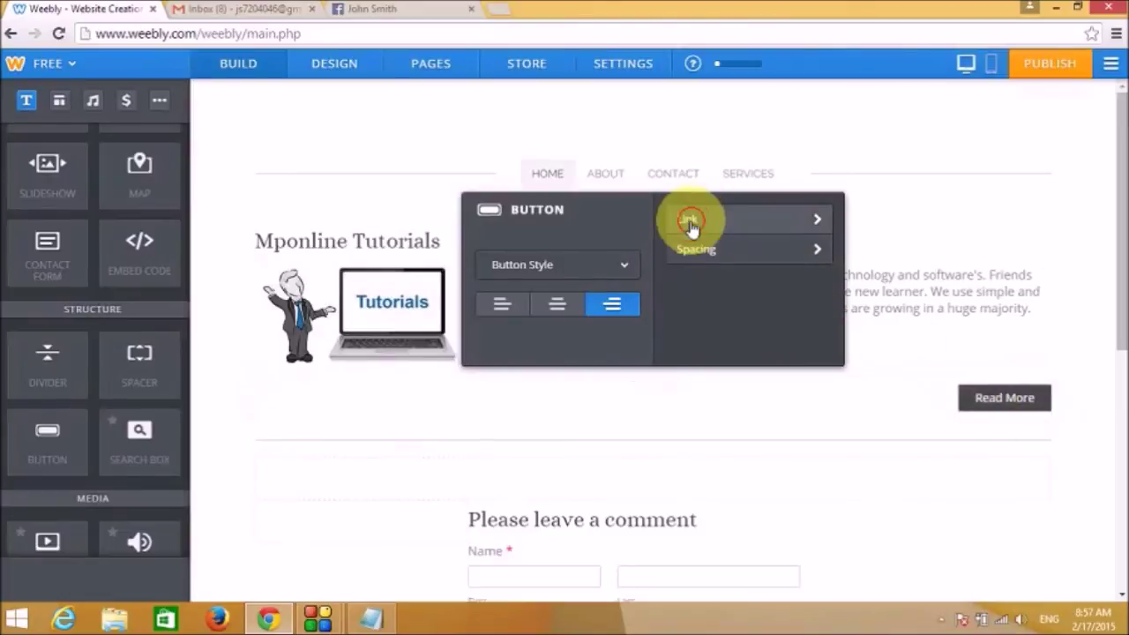
pyautogui.click(420, 243)
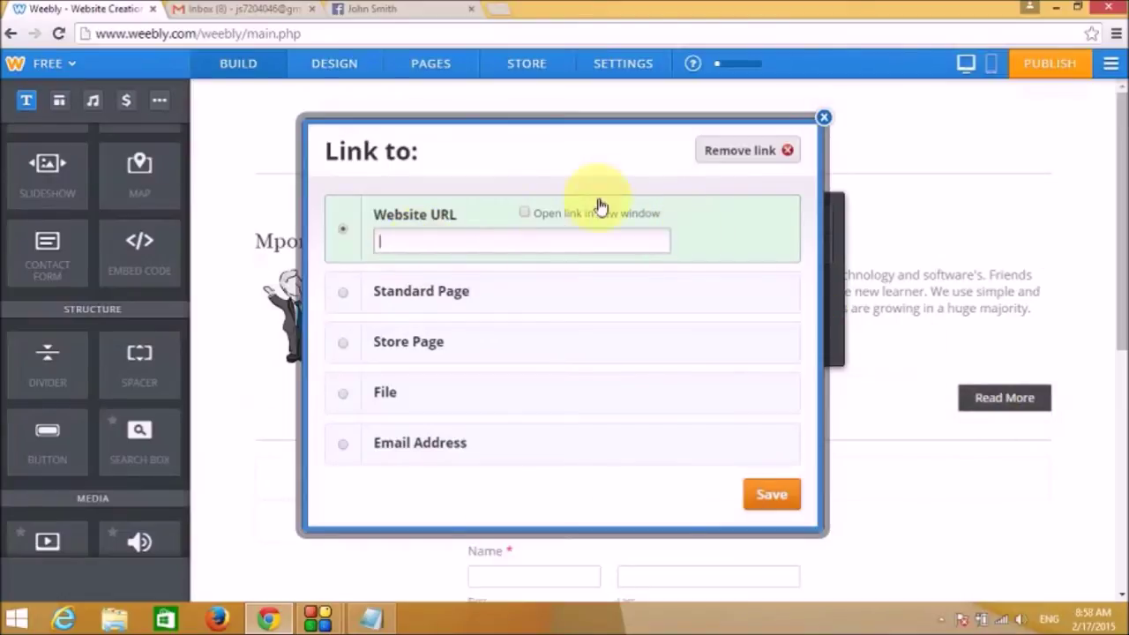
pyautogui.click(822, 119)
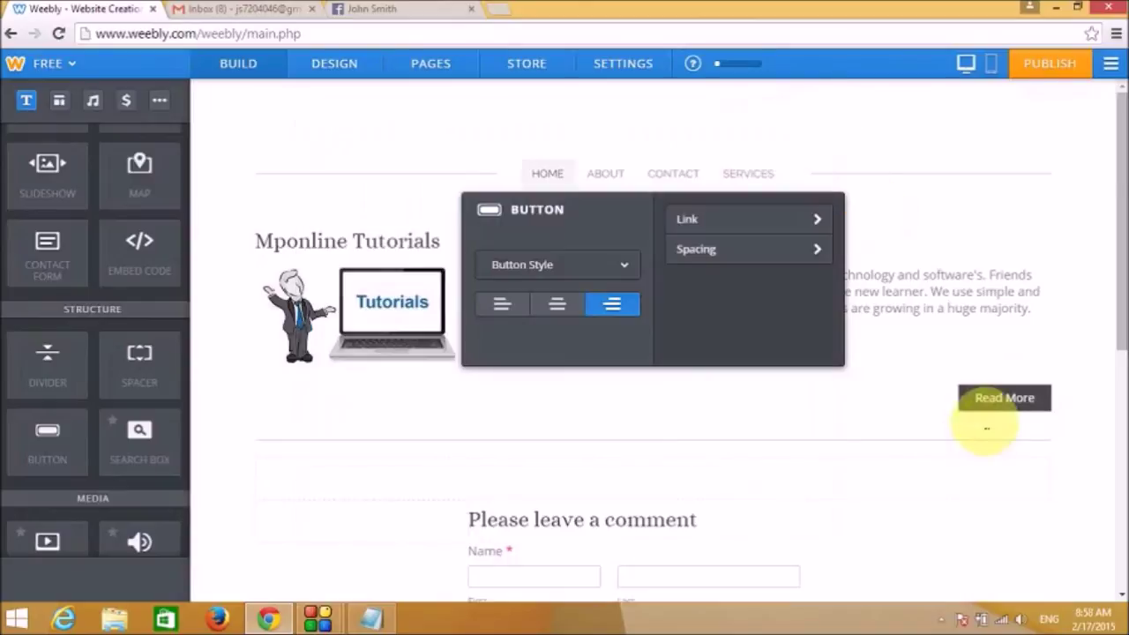
pyautogui.click(315, 421)
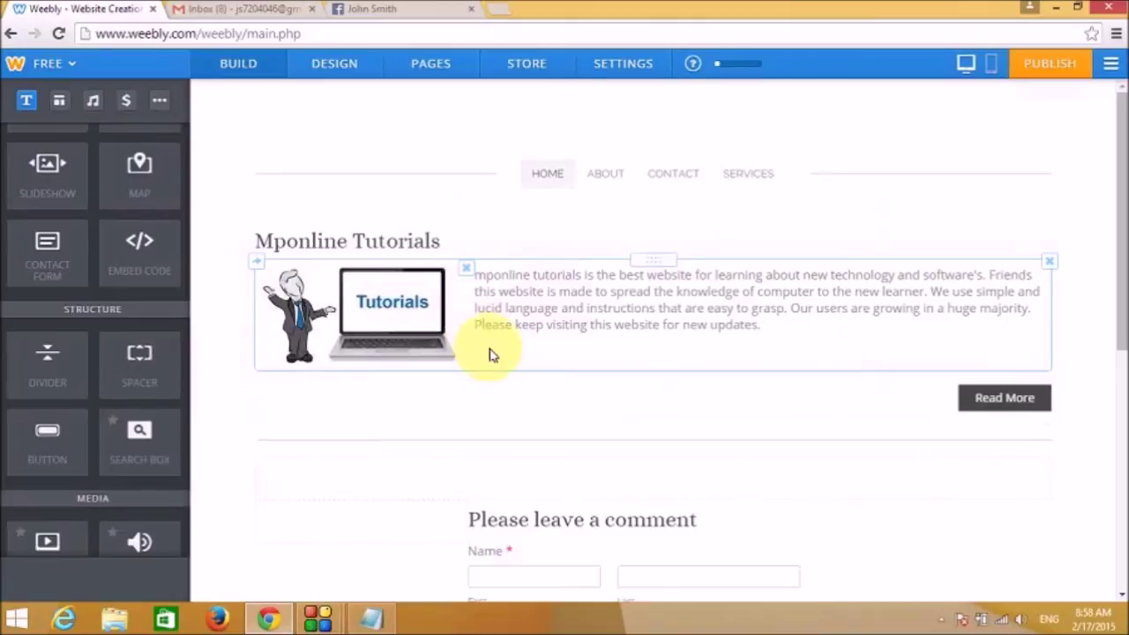
# Drag a Social Icons element with Facebook, Twitter, LinkedIn and e-mail icons above the Mponline Tutorials heading.
pyautogui.scroll(-3, 461, 389)
pyautogui.scroll(-2, 461, 388)
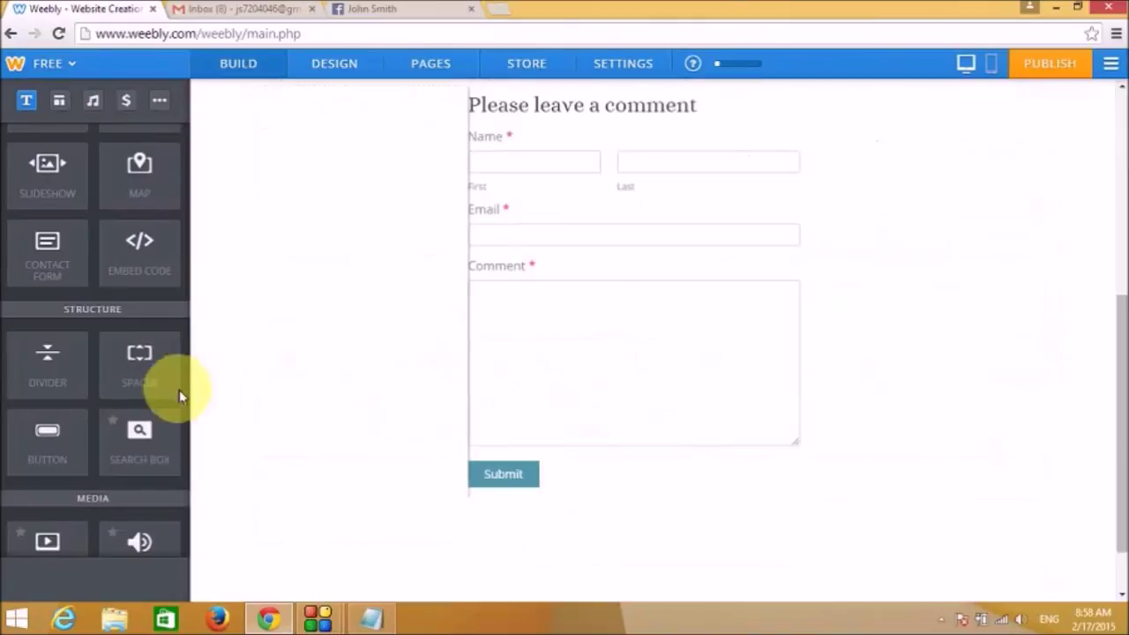
pyautogui.scroll(-1, 132, 423)
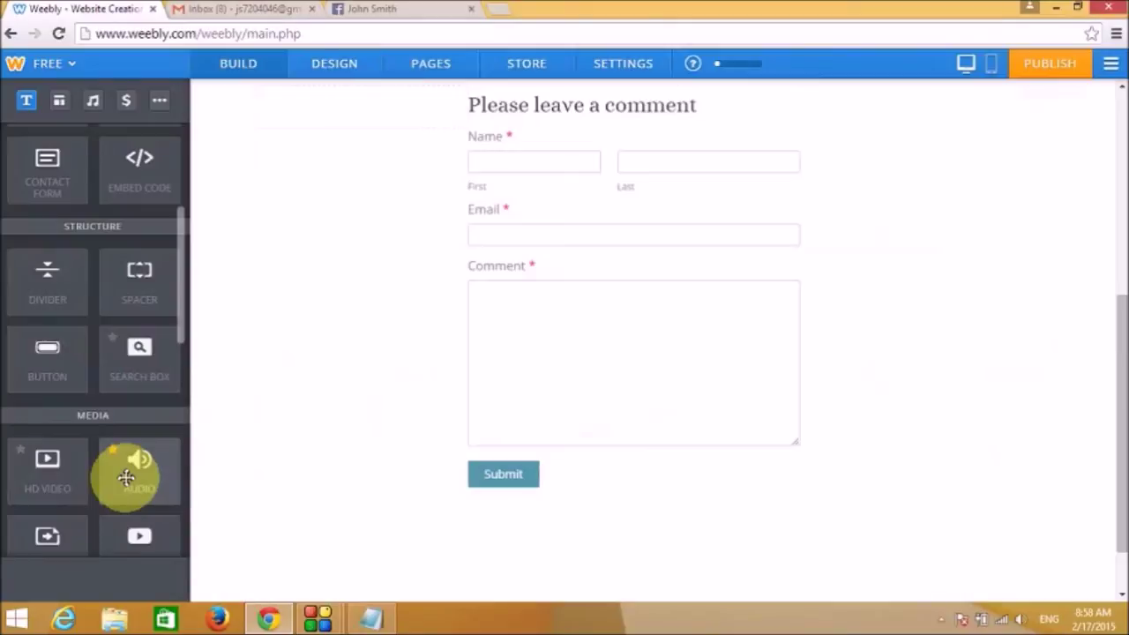
pyautogui.scroll(-2, 128, 468)
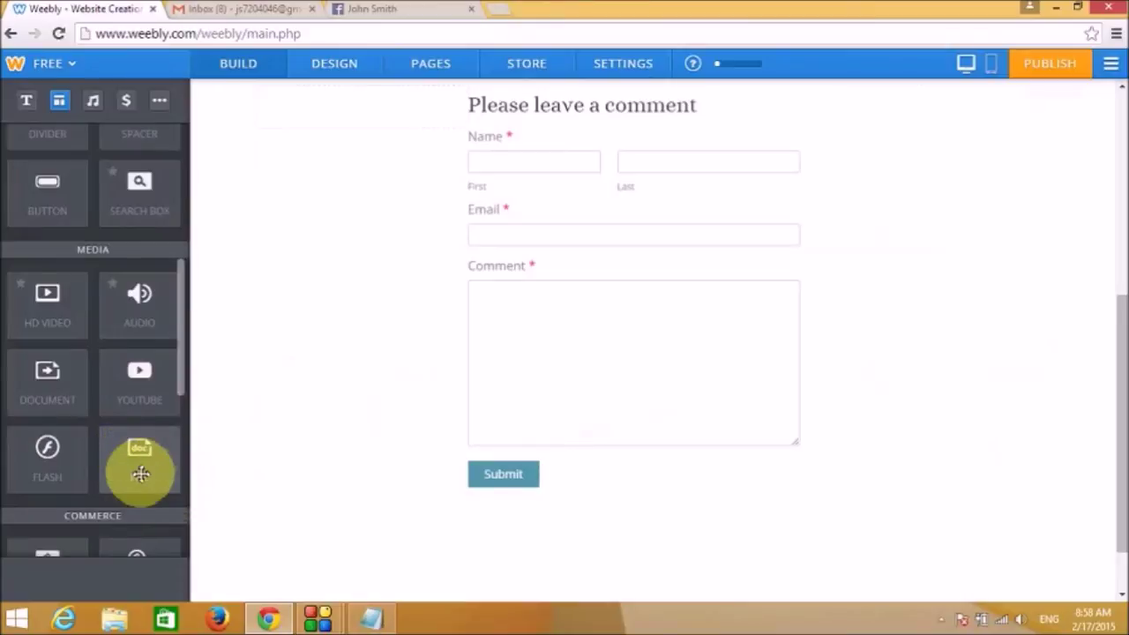
pyautogui.scroll(-2, 89, 422)
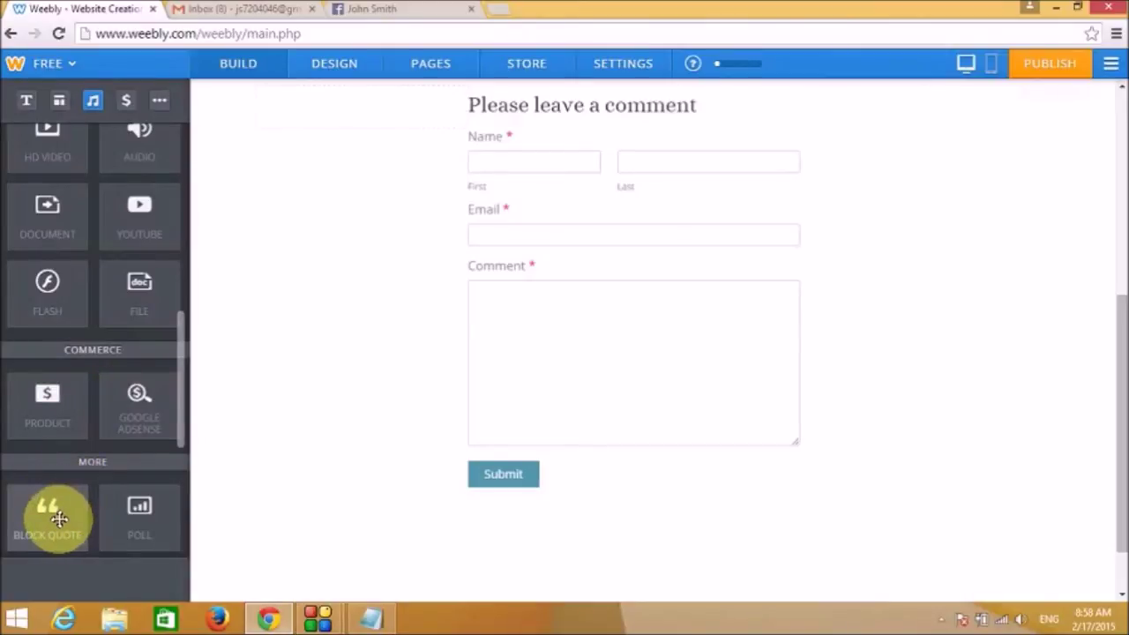
pyautogui.scroll(-2, 112, 467)
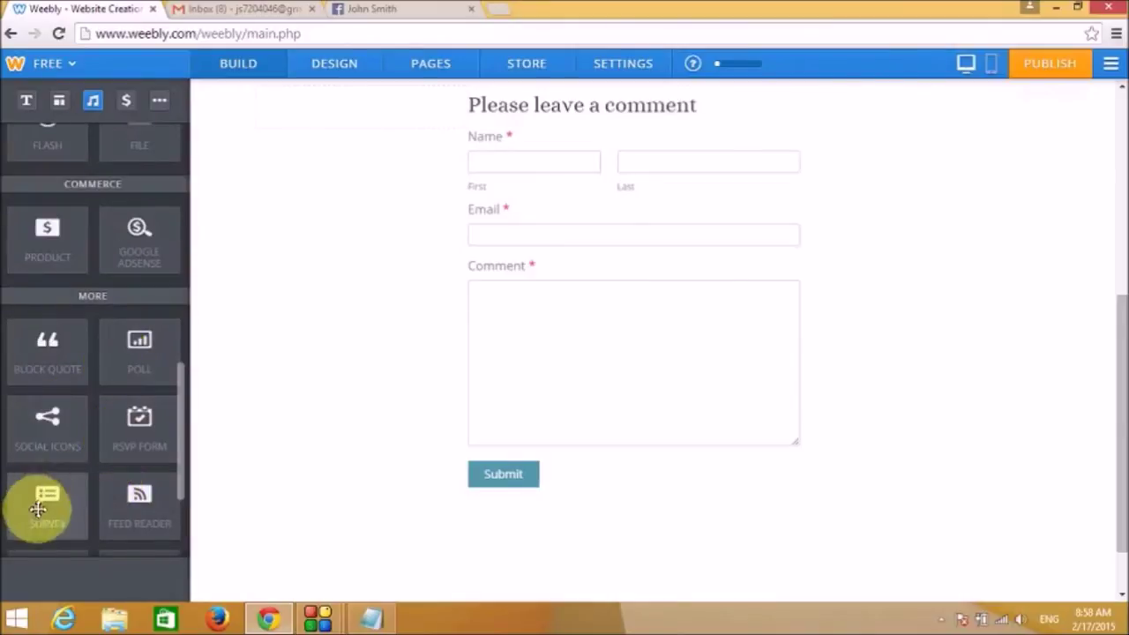
pyautogui.scroll(-1, 50, 493)
pyautogui.scroll(1, 94, 430)
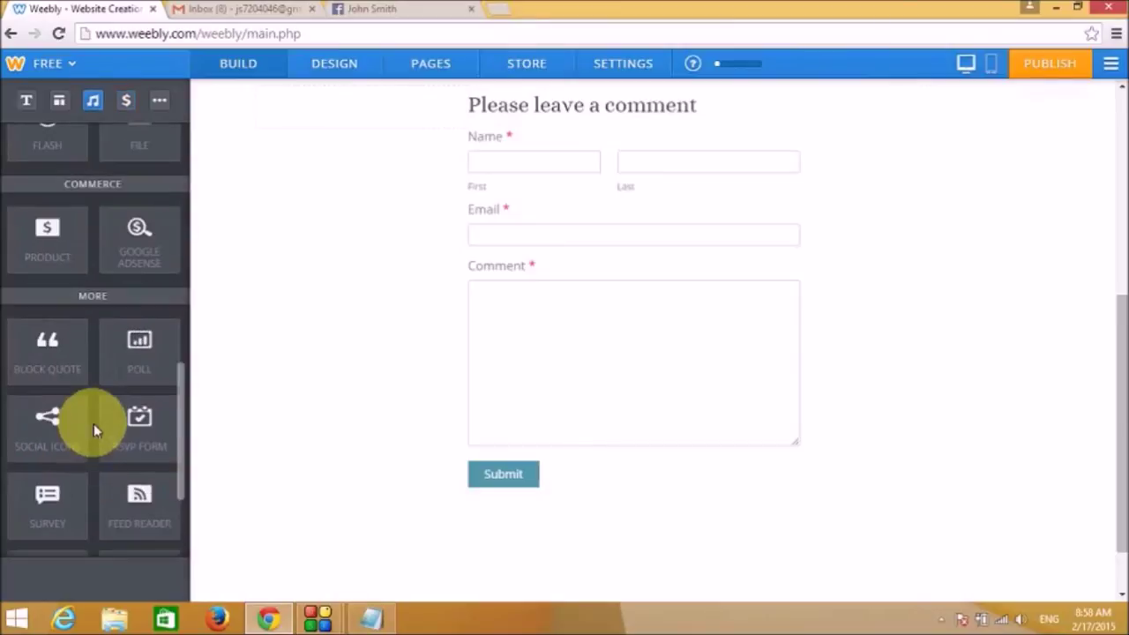
pyautogui.moveTo(31, 434); pyautogui.dragTo(468, 353)
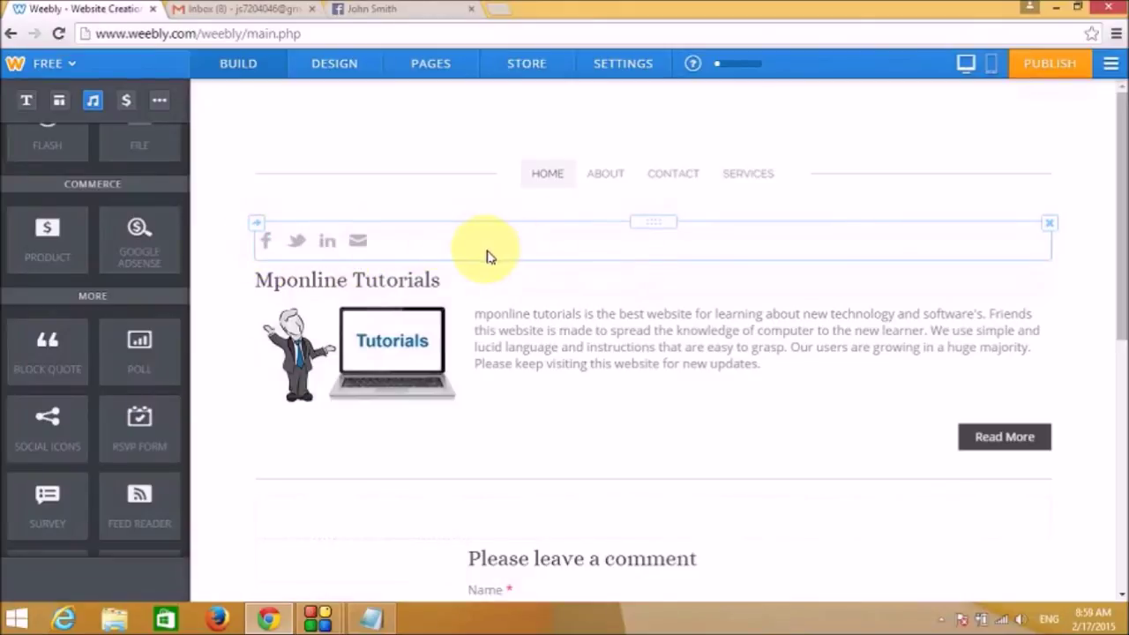
# Right-align the social icons block.
pyautogui.click(453, 255)
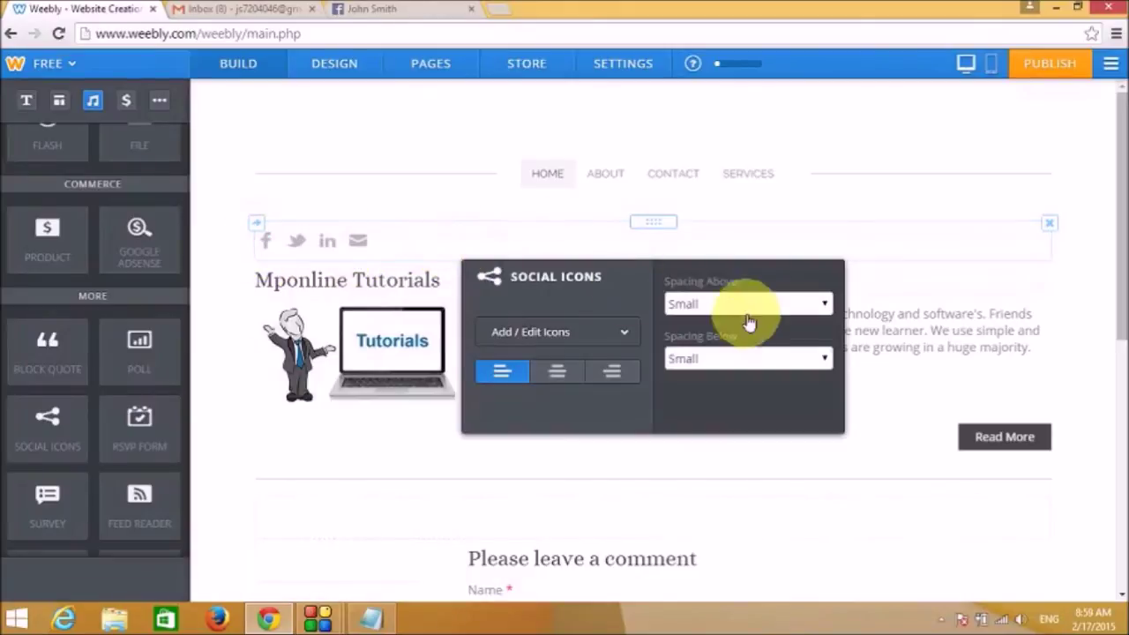
pyautogui.click(611, 371)
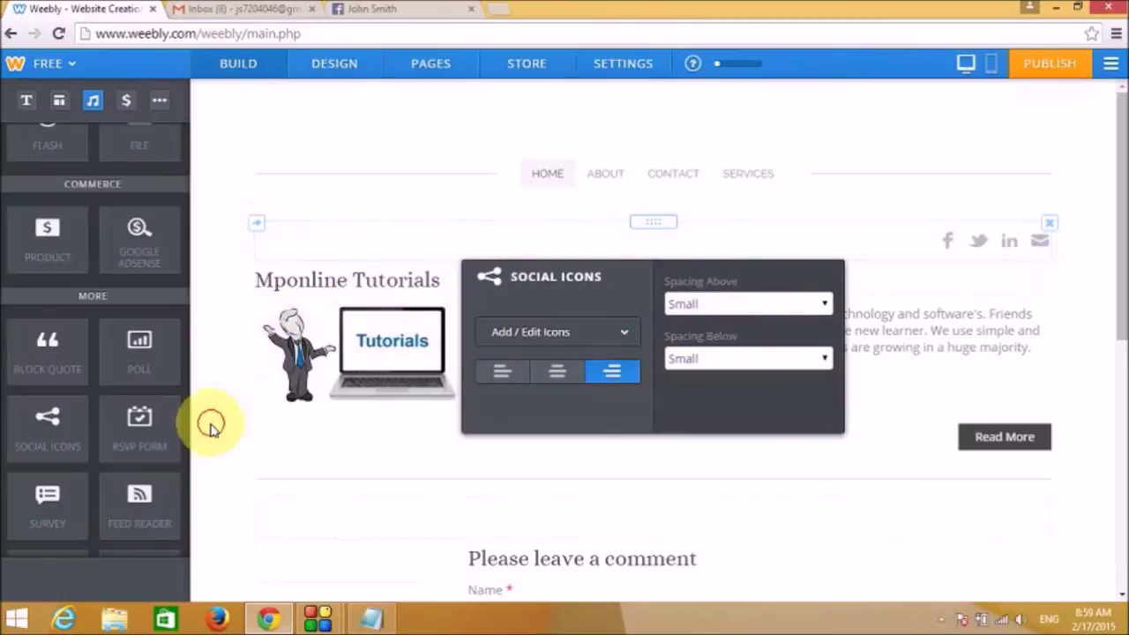
pyautogui.click(936, 286)
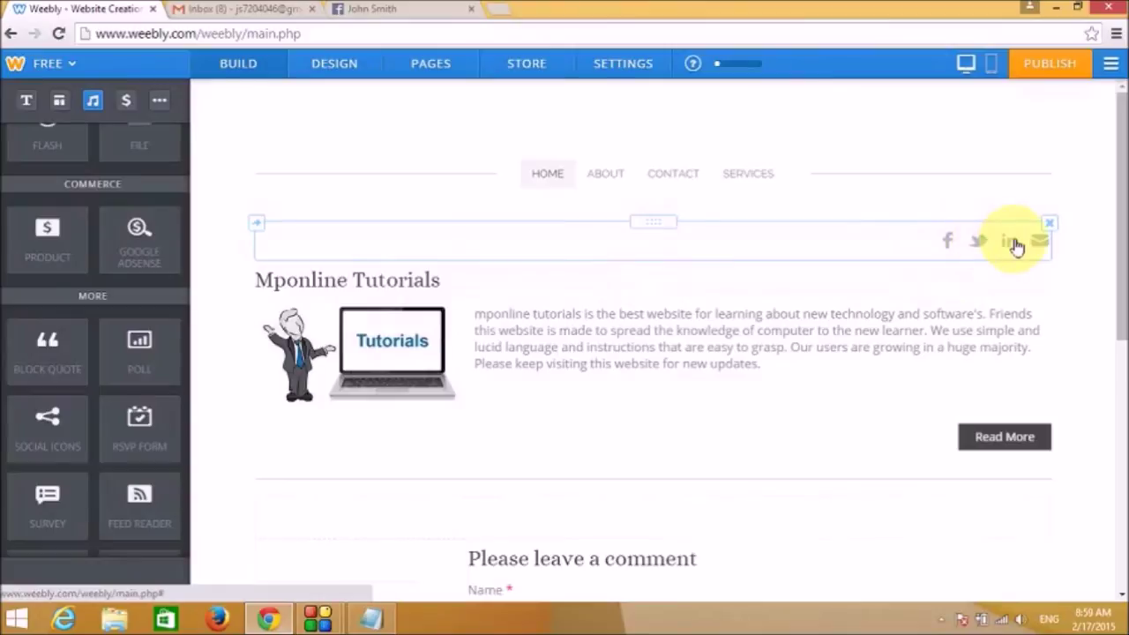
# Review each social icon's link fields under Add / Edit Icons.
pyautogui.click(953, 250)
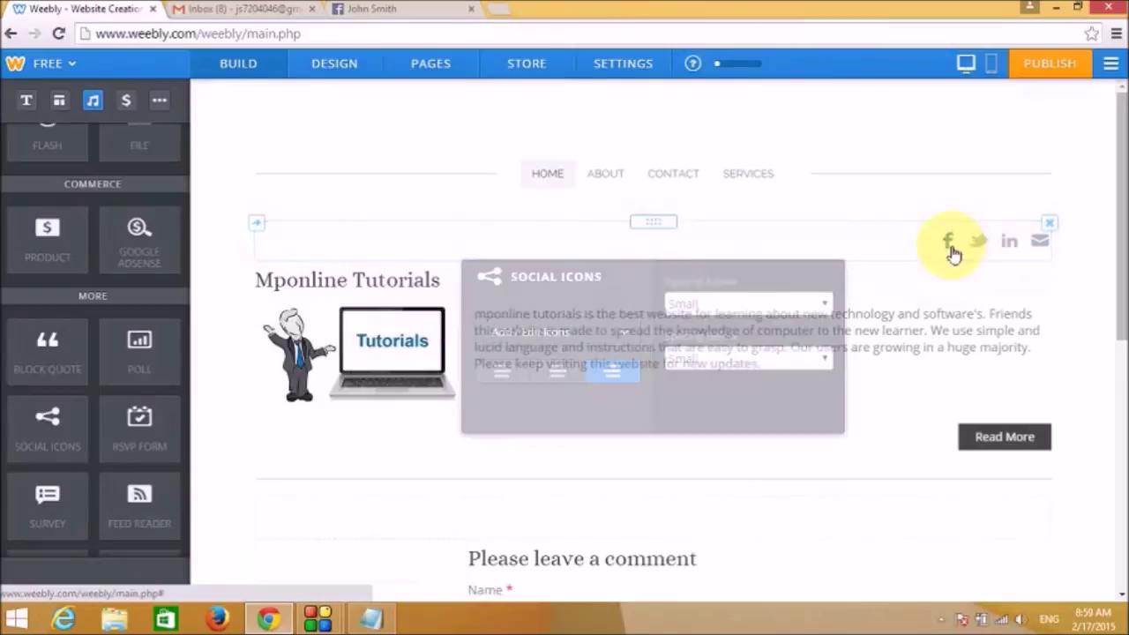
pyautogui.click(547, 341)
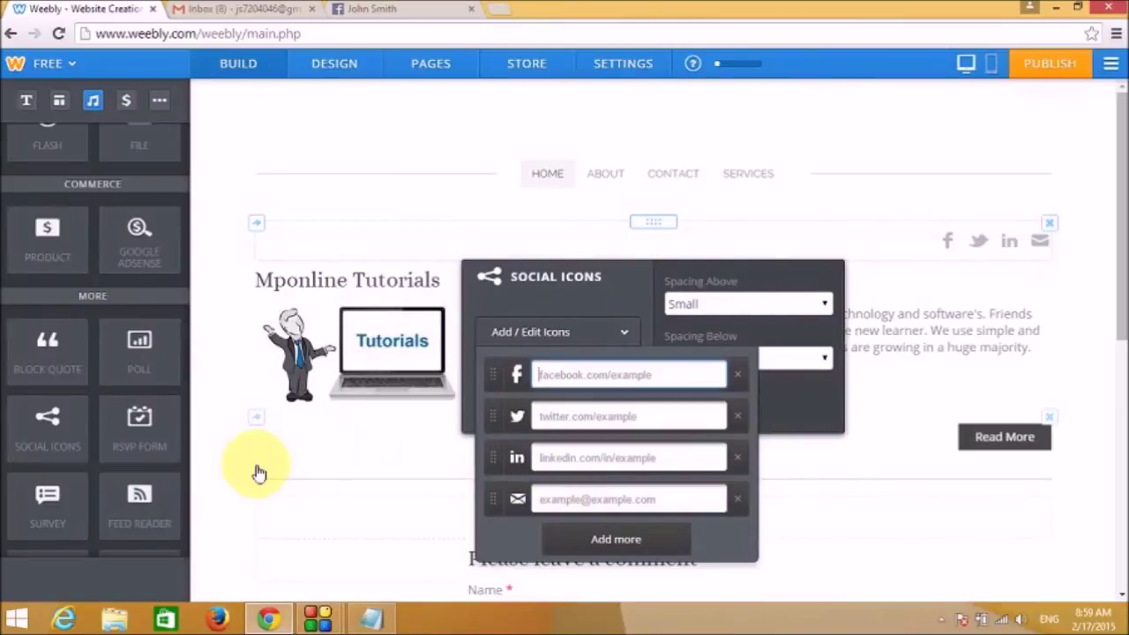
pyautogui.click(605, 306)
pyautogui.scroll(-5, 673, 370)
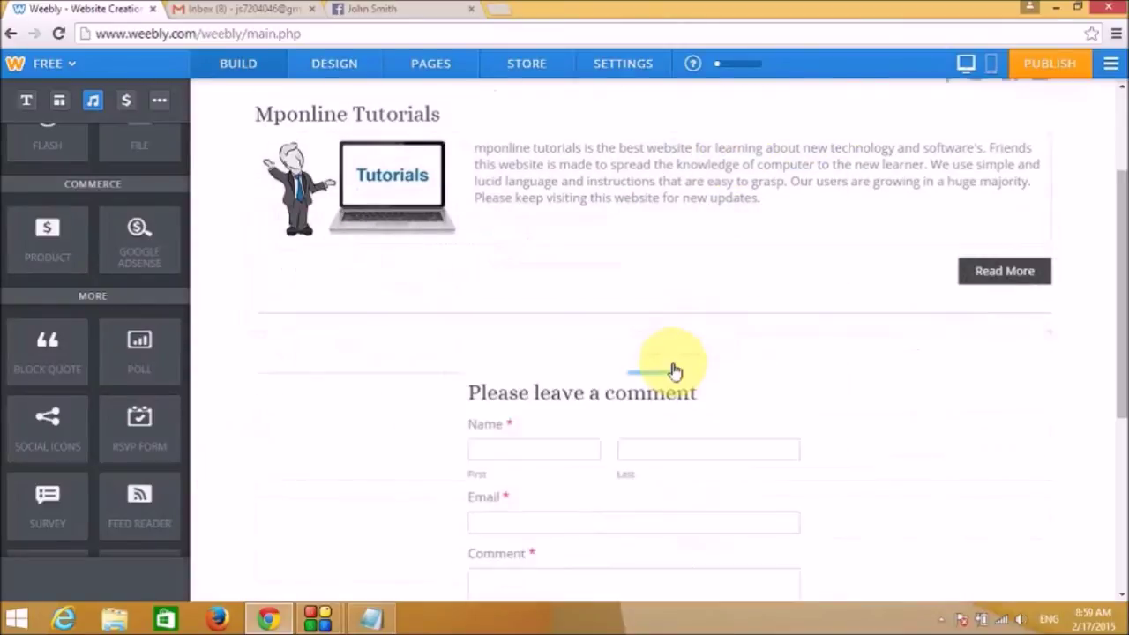
# Choose the free Weebly subdomain mponlinetutorials.weebly.com for the site and continue.
pyautogui.scroll(6, 686, 370)
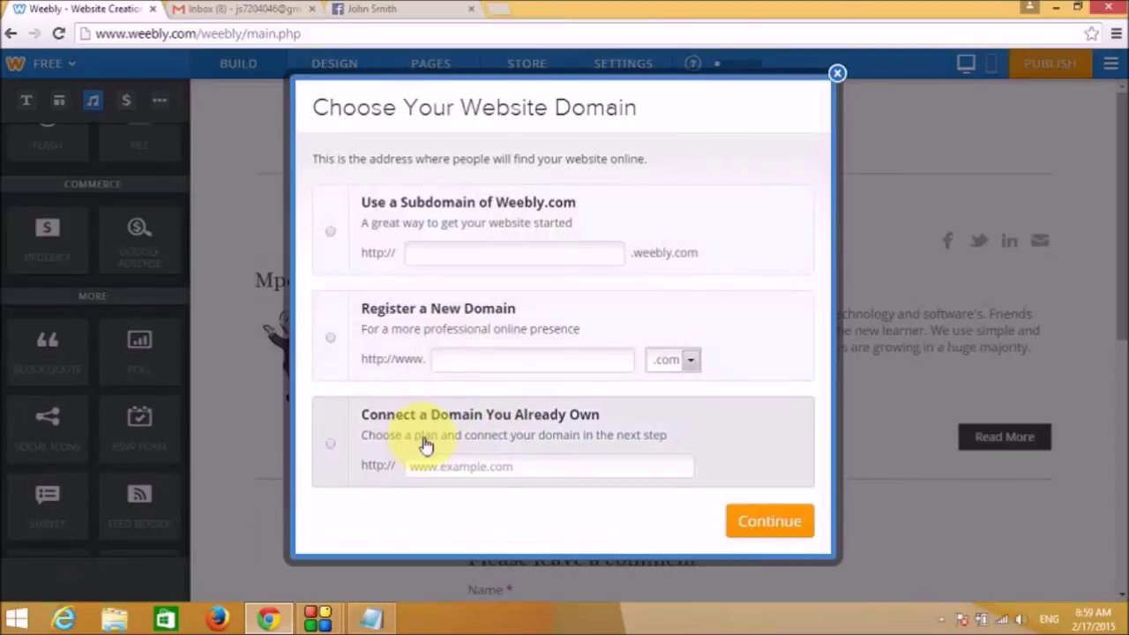
pyautogui.click(437, 472)
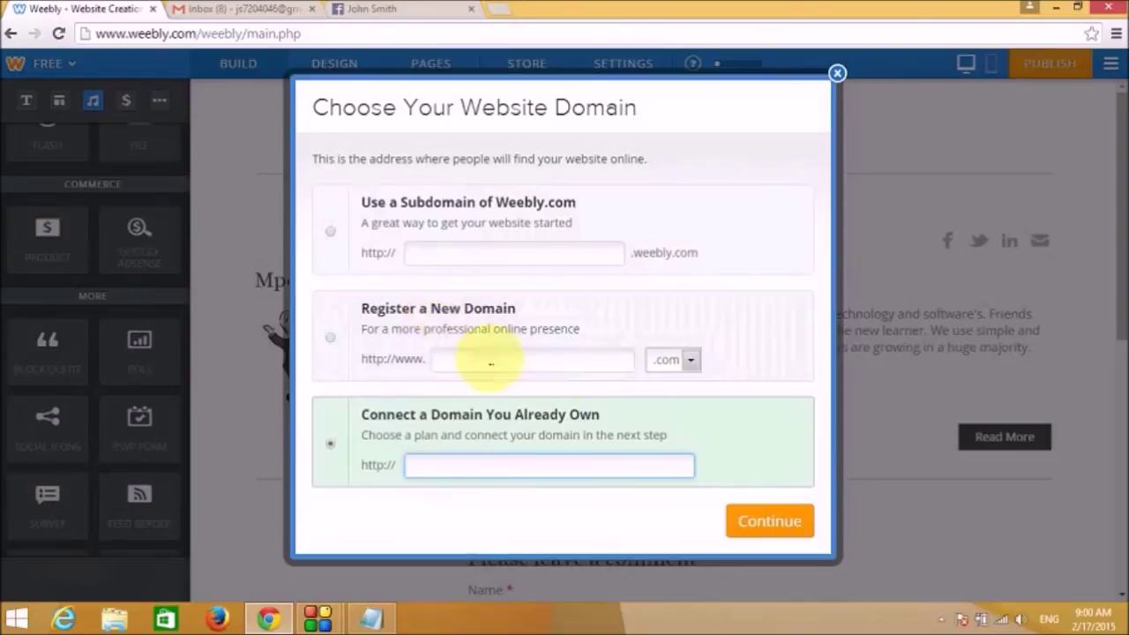
pyautogui.click(438, 252)
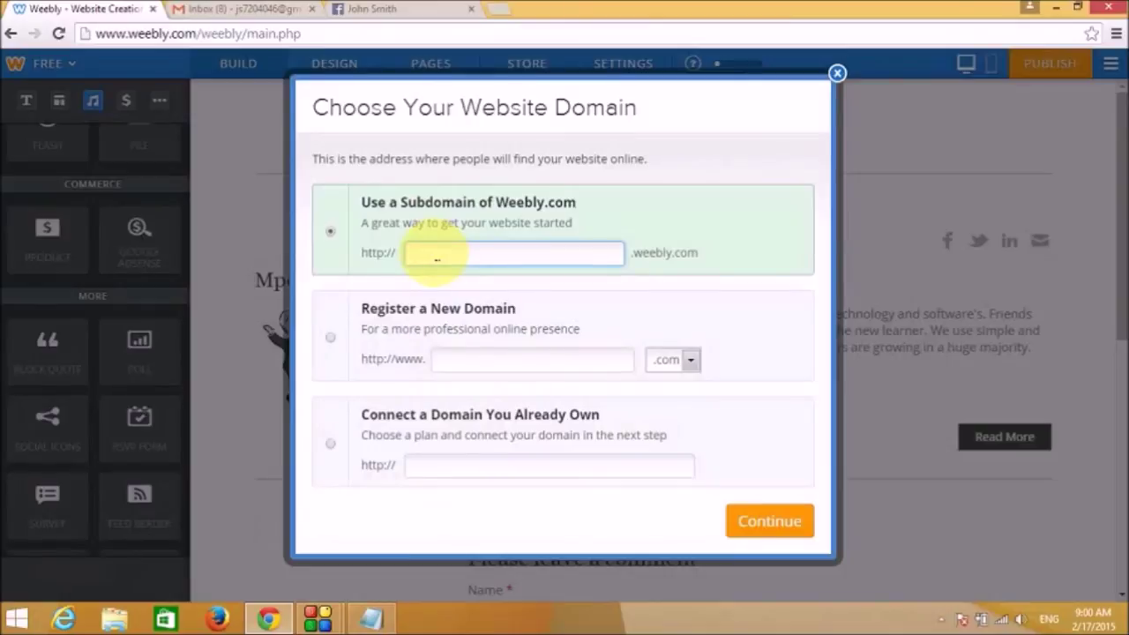
pyautogui.write('mp')
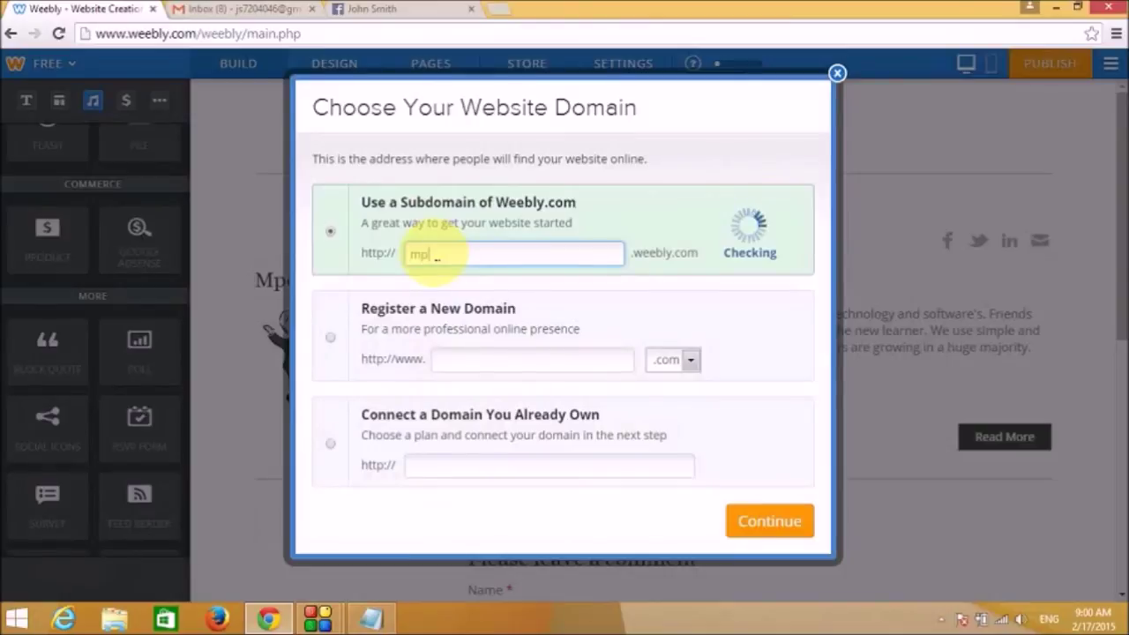
pyautogui.write('opli')
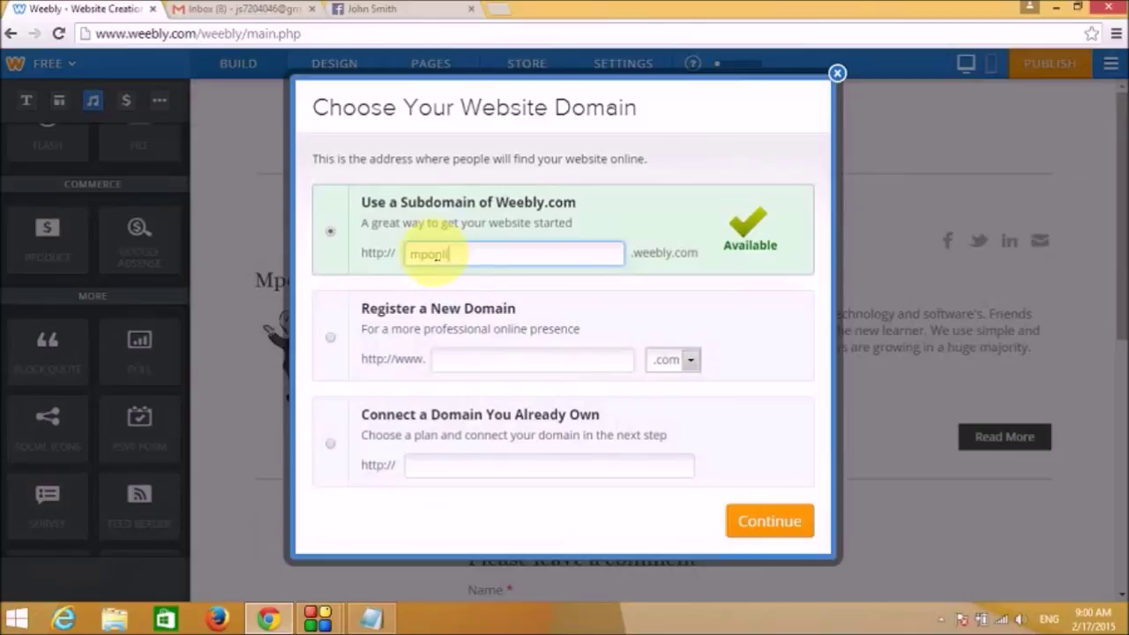
pyautogui.write('n')
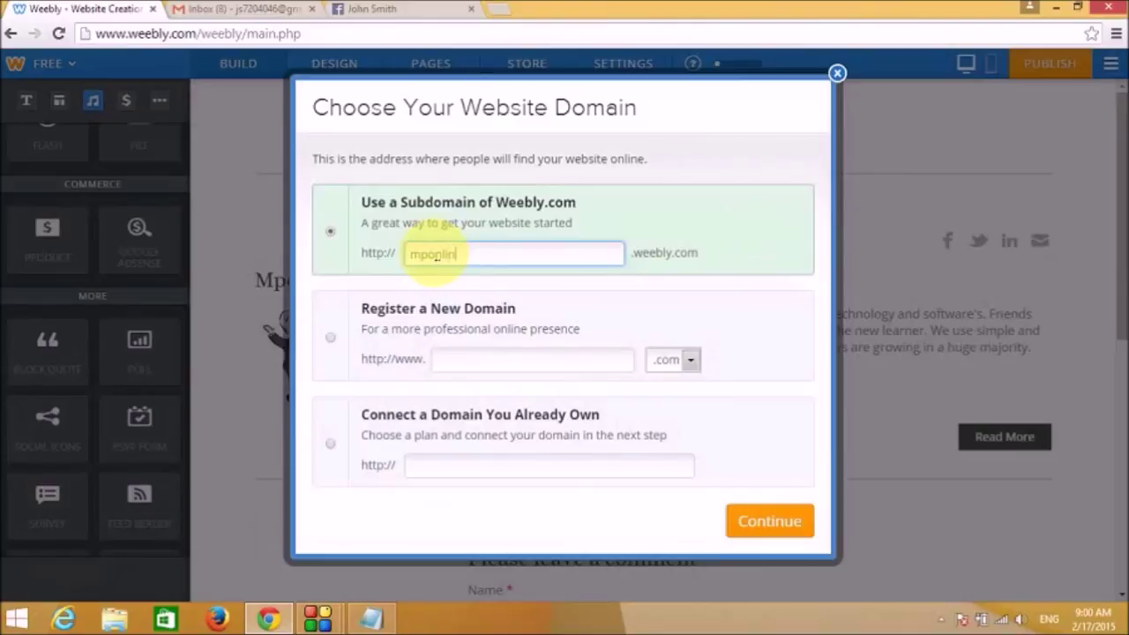
pyautogui.write('etutorials')
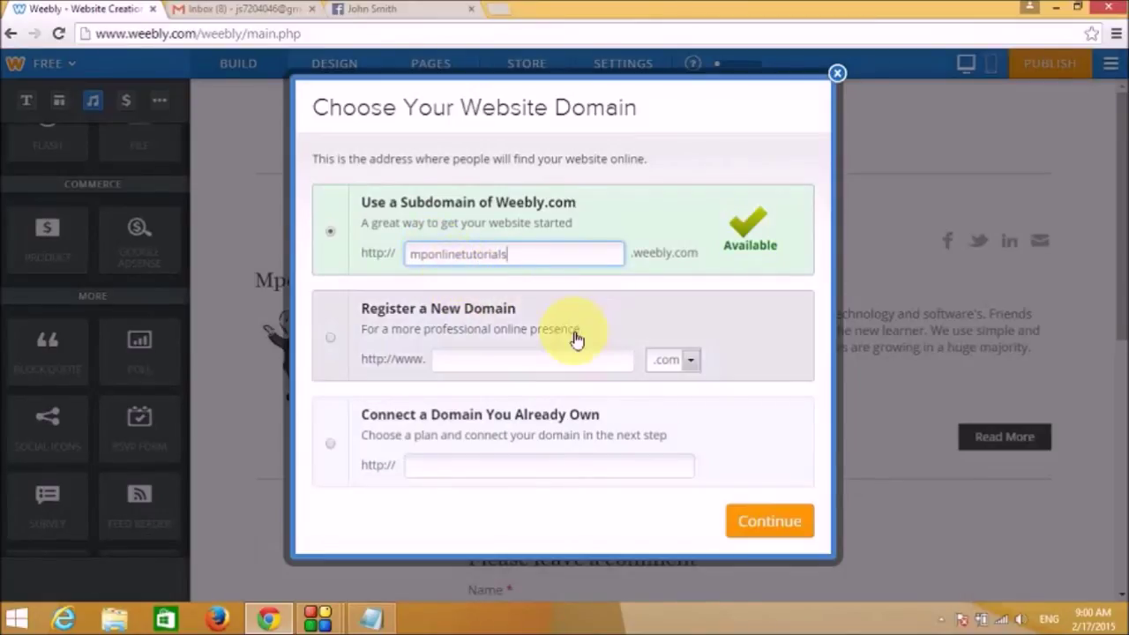
pyautogui.click(749, 524)
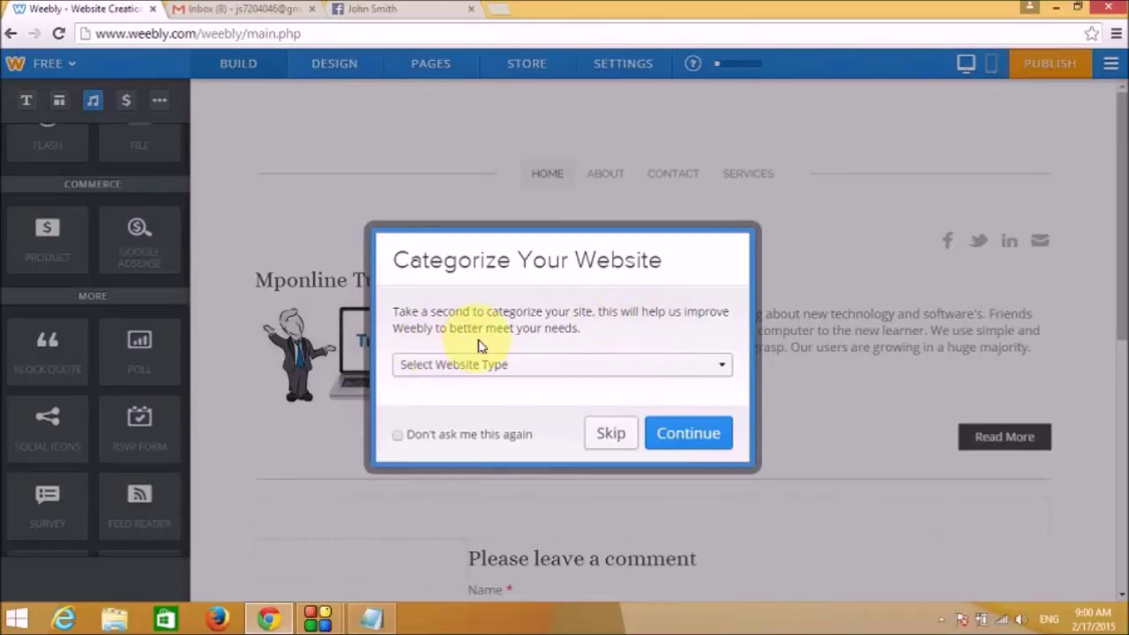
# Categorize the site as Personal, suppress future prompts, pass the captcha and publish.
pyautogui.click(486, 368)
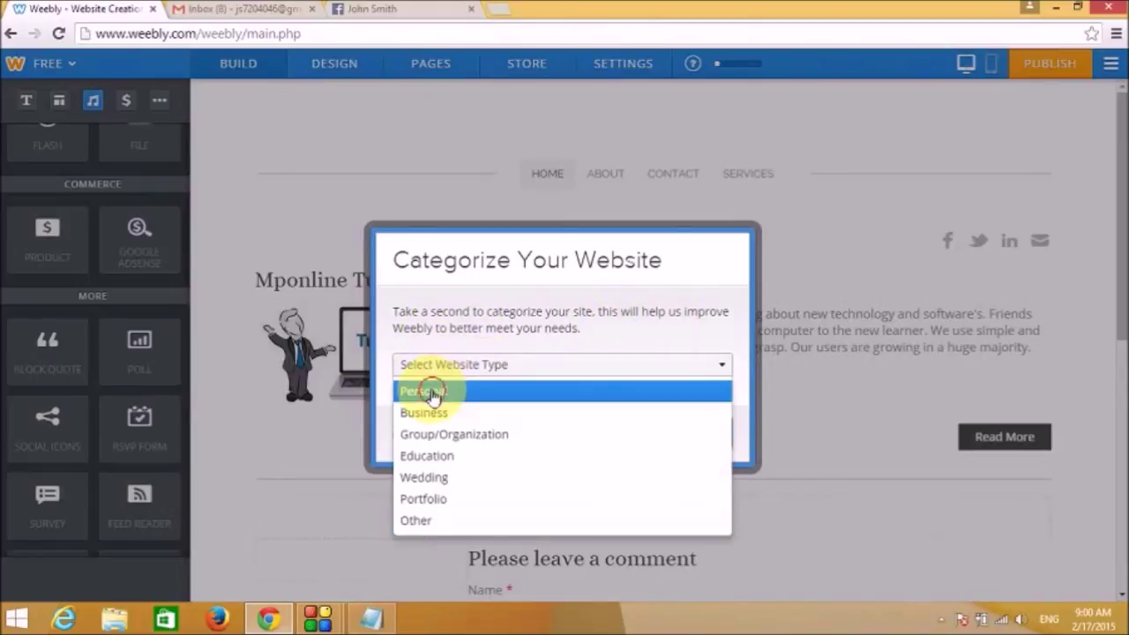
pyautogui.click(432, 394)
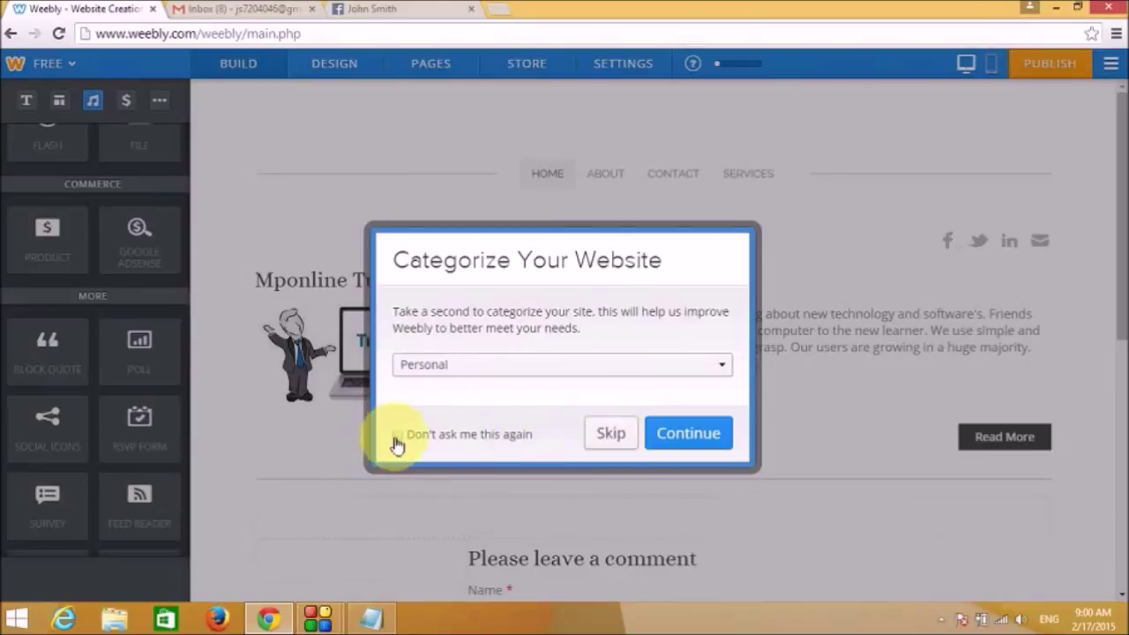
pyautogui.click(396, 437)
pyautogui.click(687, 433)
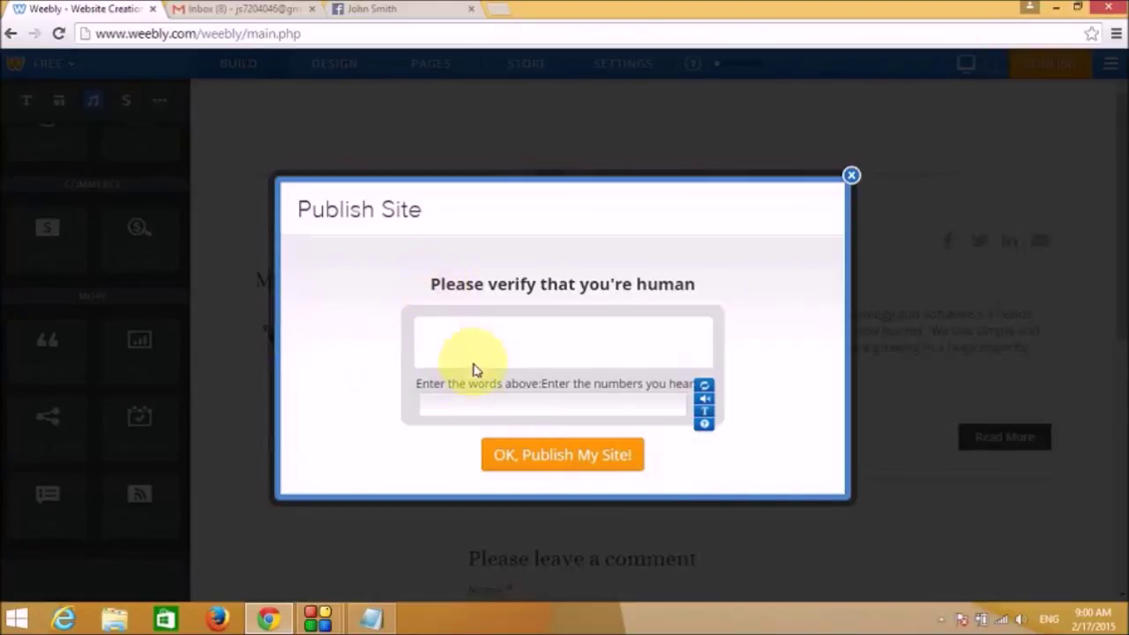
pyautogui.click(476, 404)
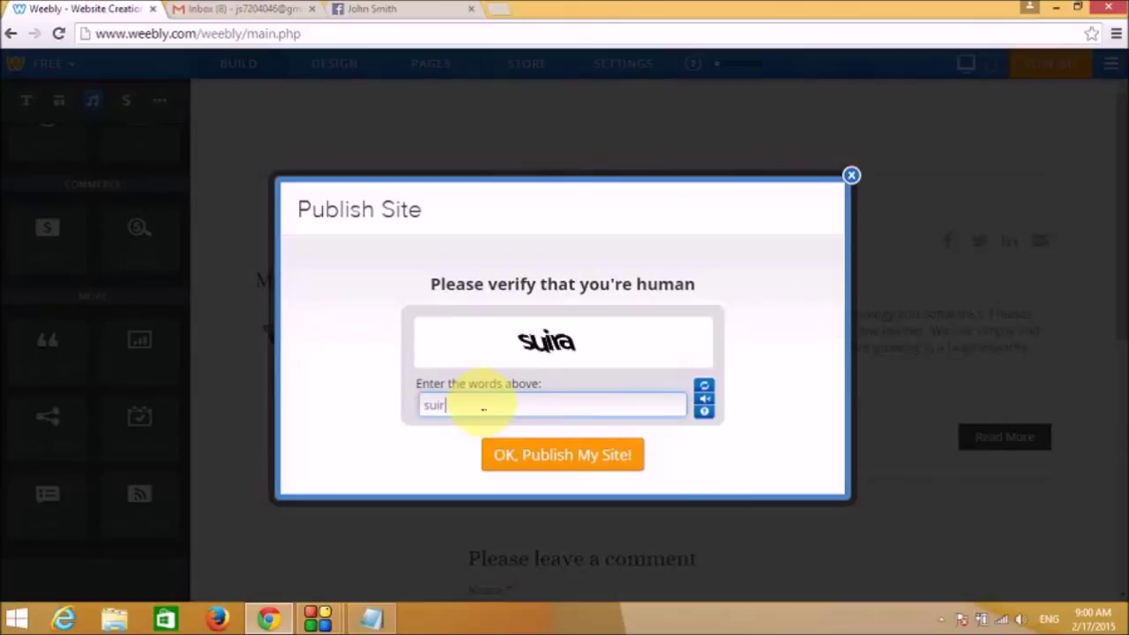
pyautogui.click(526, 467)
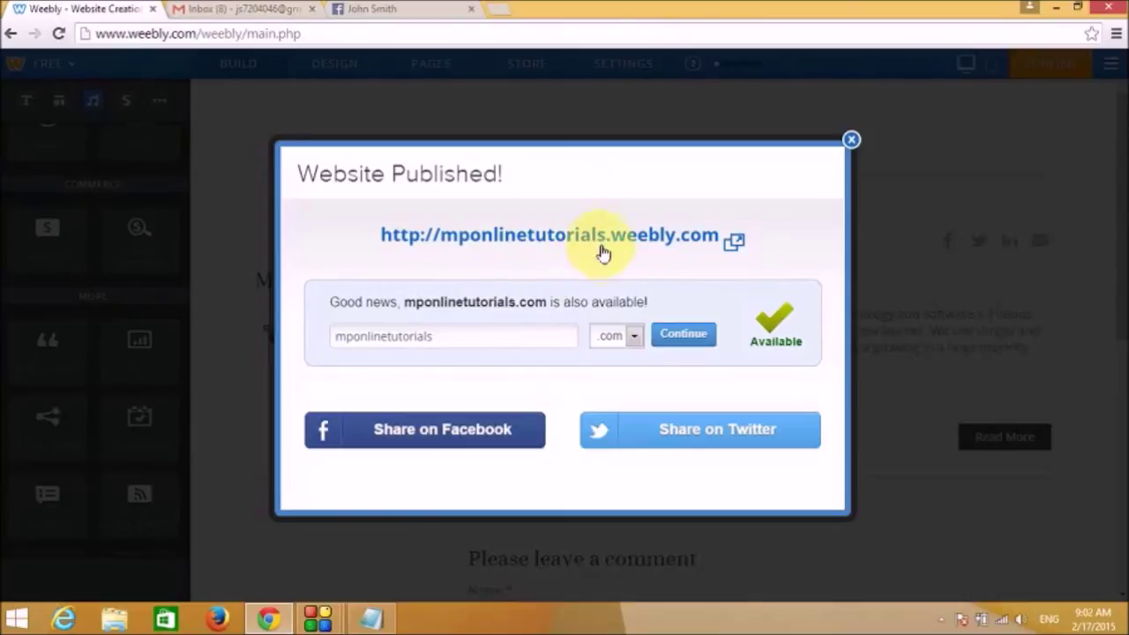
# Open the live mponlinetutorials.weebly.com site and scroll through its home page.
pyautogui.click(600, 236)
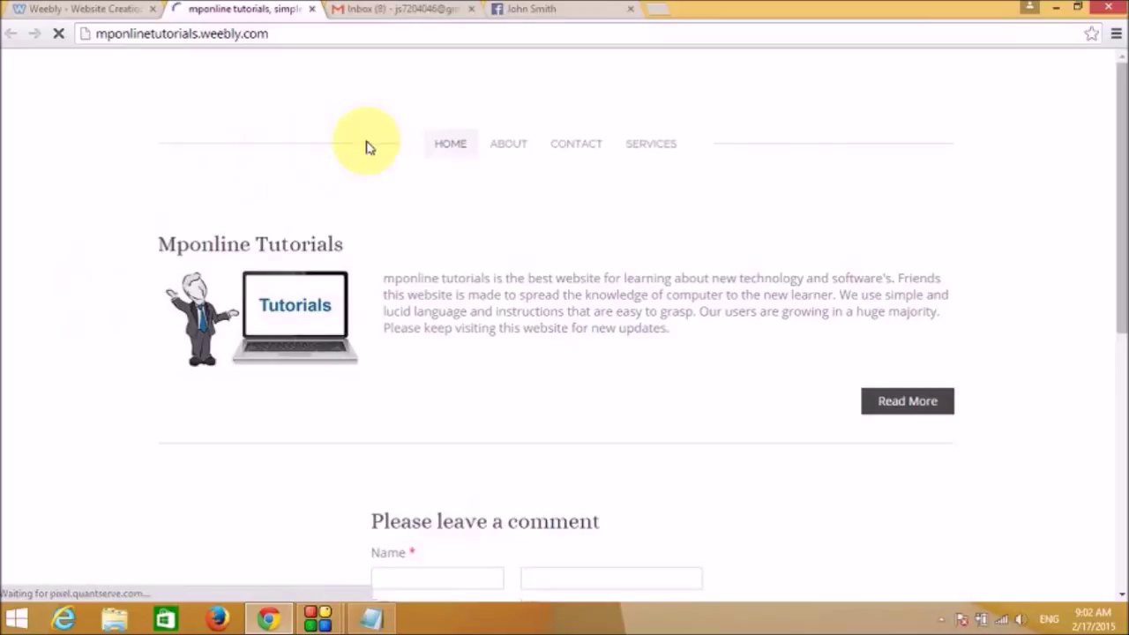
pyautogui.scroll(-5, 461, 265)
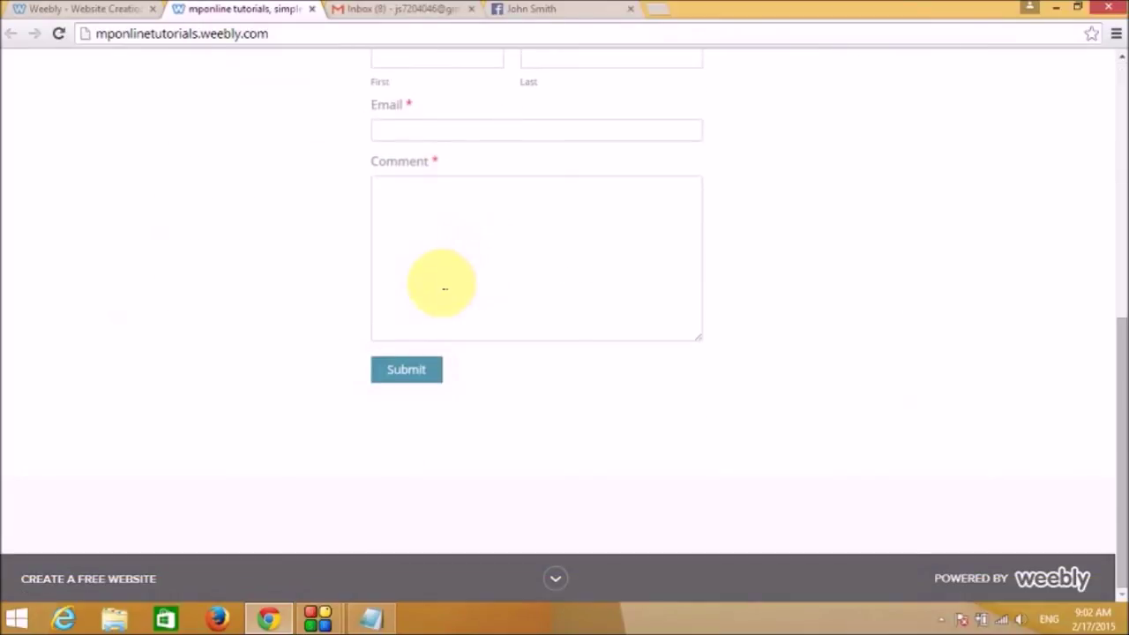
pyautogui.scroll(4, 454, 281)
pyautogui.scroll(1, 449, 274)
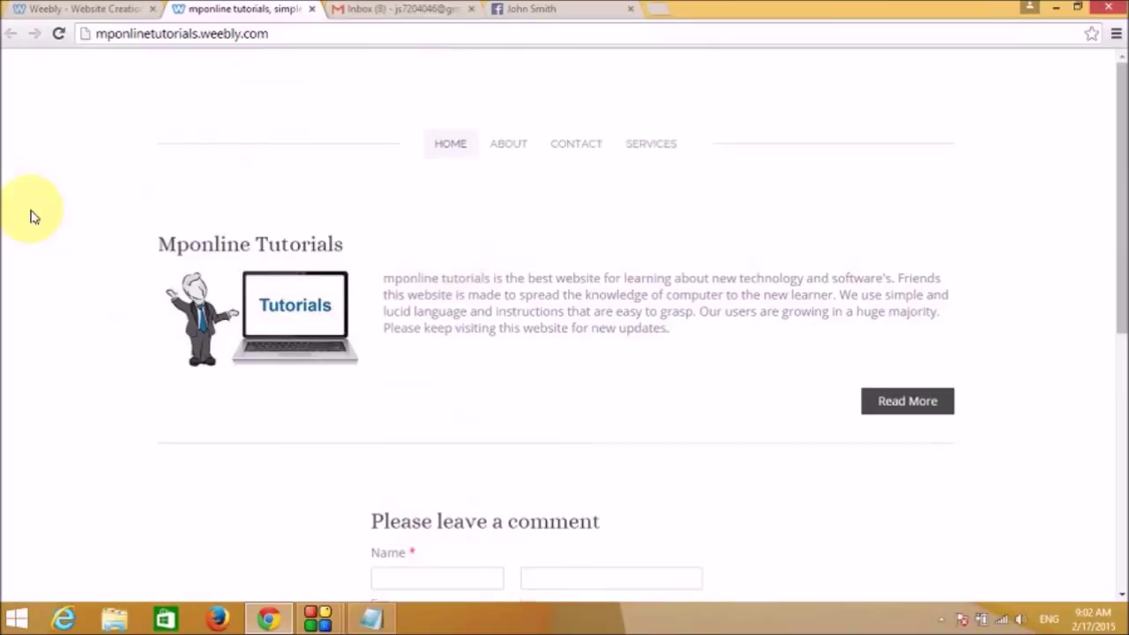
pyautogui.scroll(-5, 184, 272)
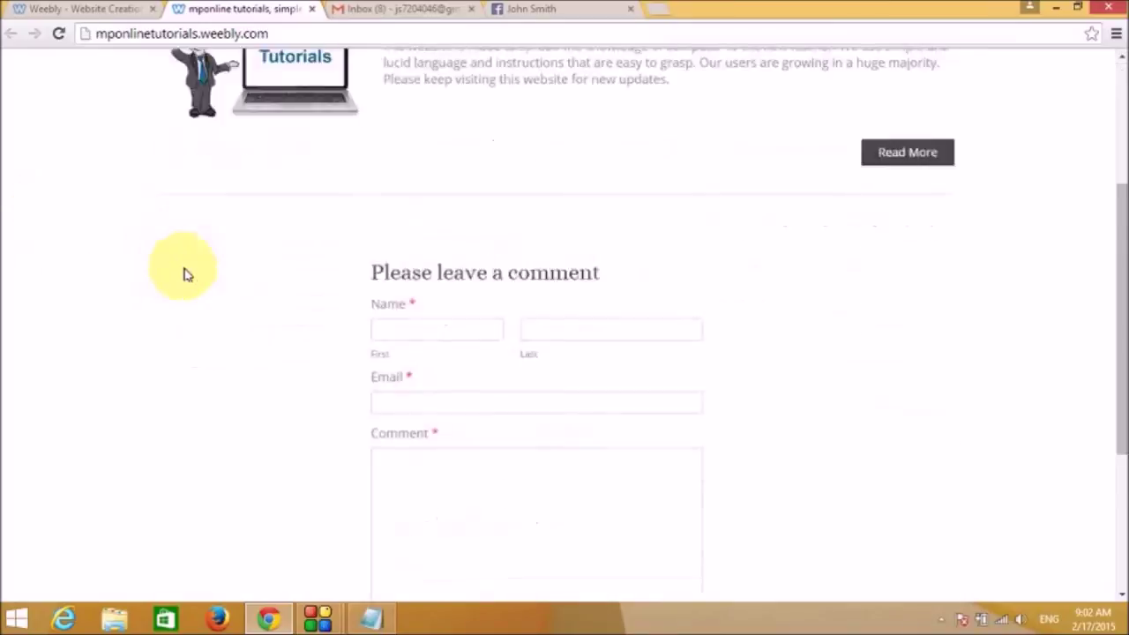
pyautogui.scroll(5, 209, 309)
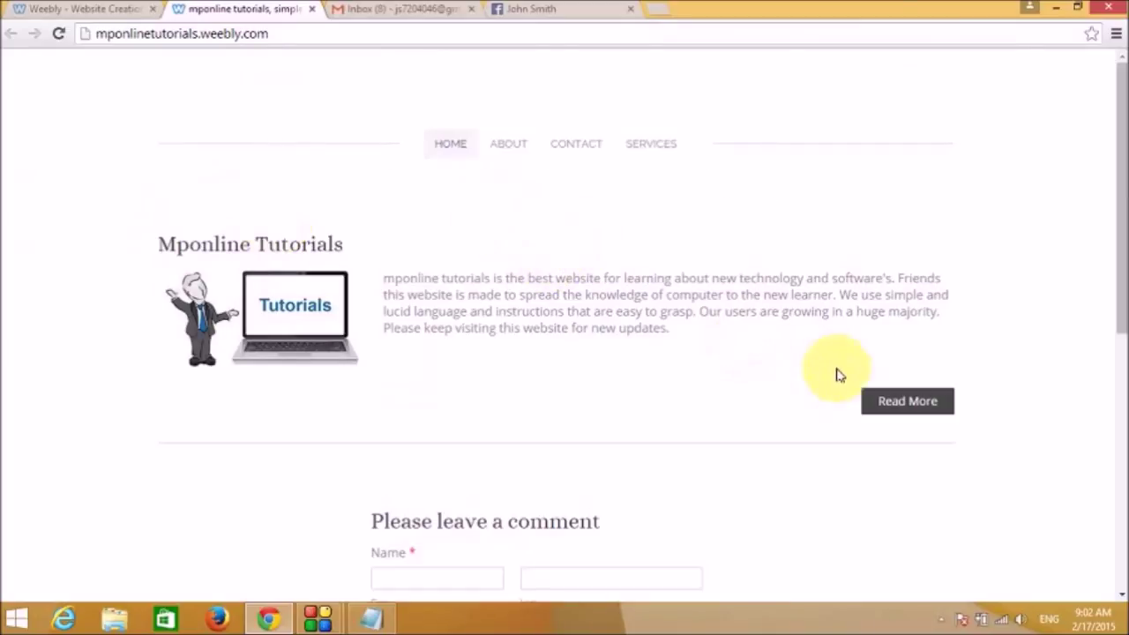
# Visit the live About and Services pages, return Home, then go back to the Weebly editor.
pyautogui.click(529, 148)
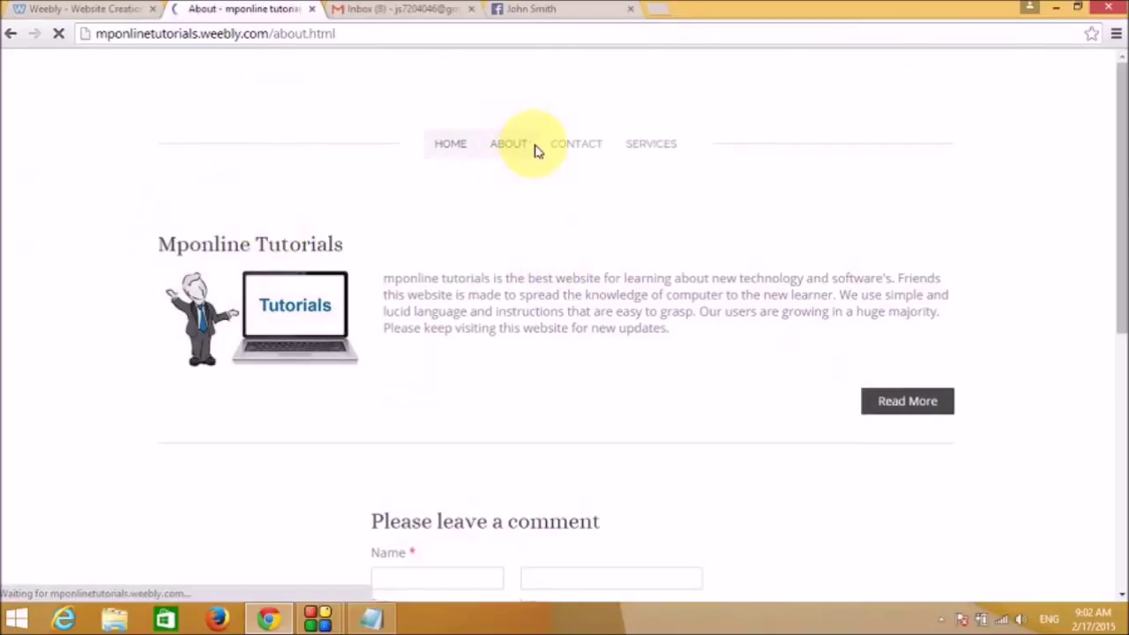
pyautogui.click(650, 154)
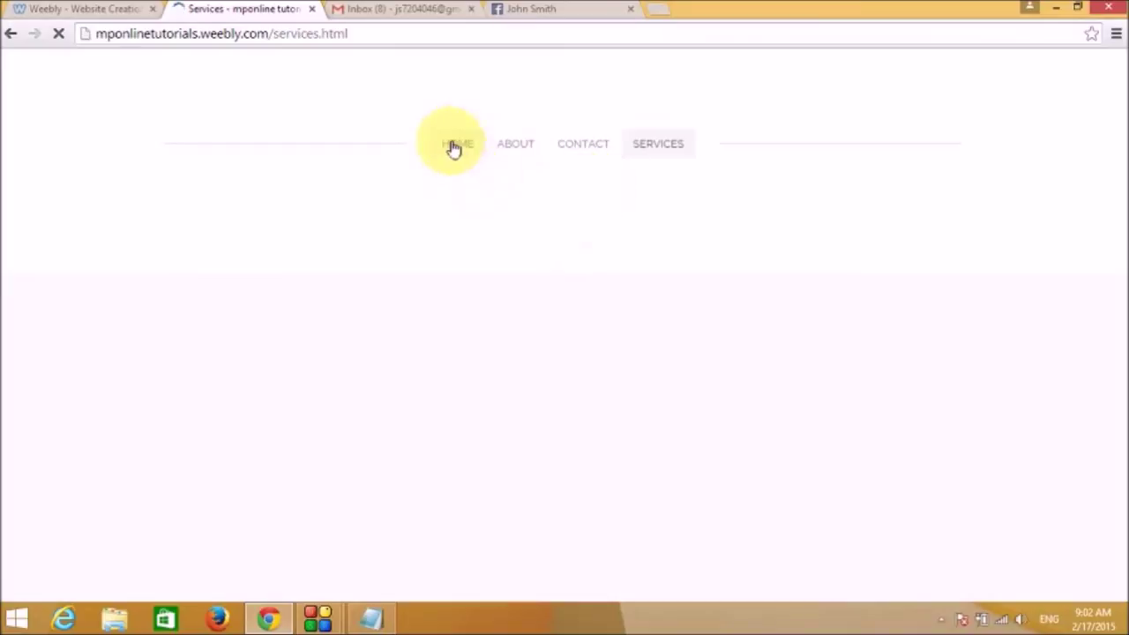
pyautogui.click(432, 179)
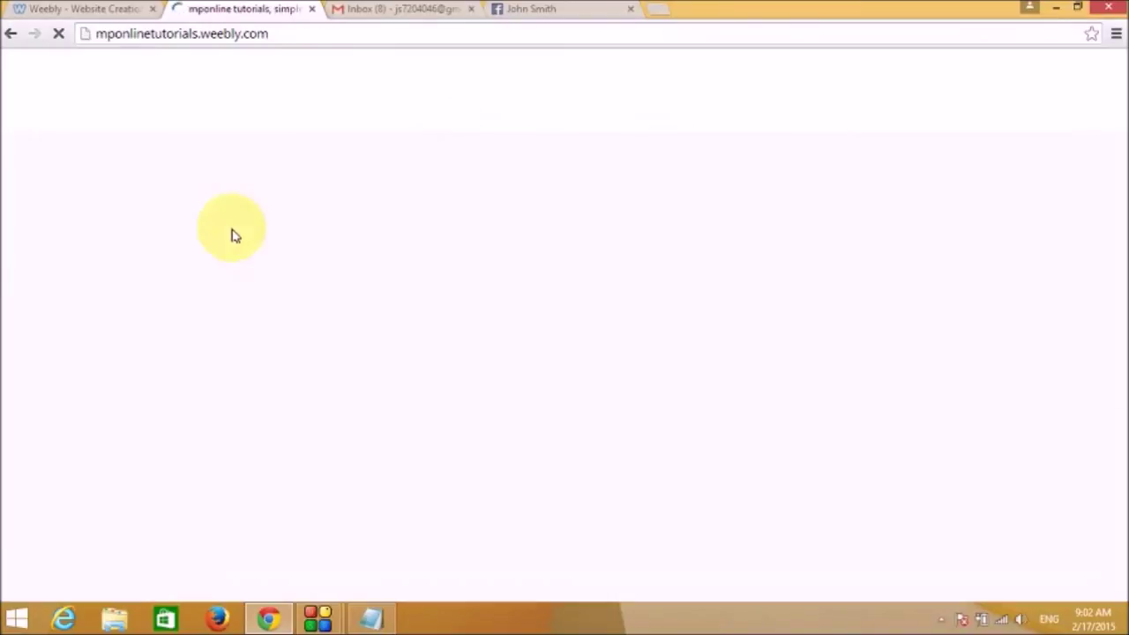
pyautogui.click(46, 9)
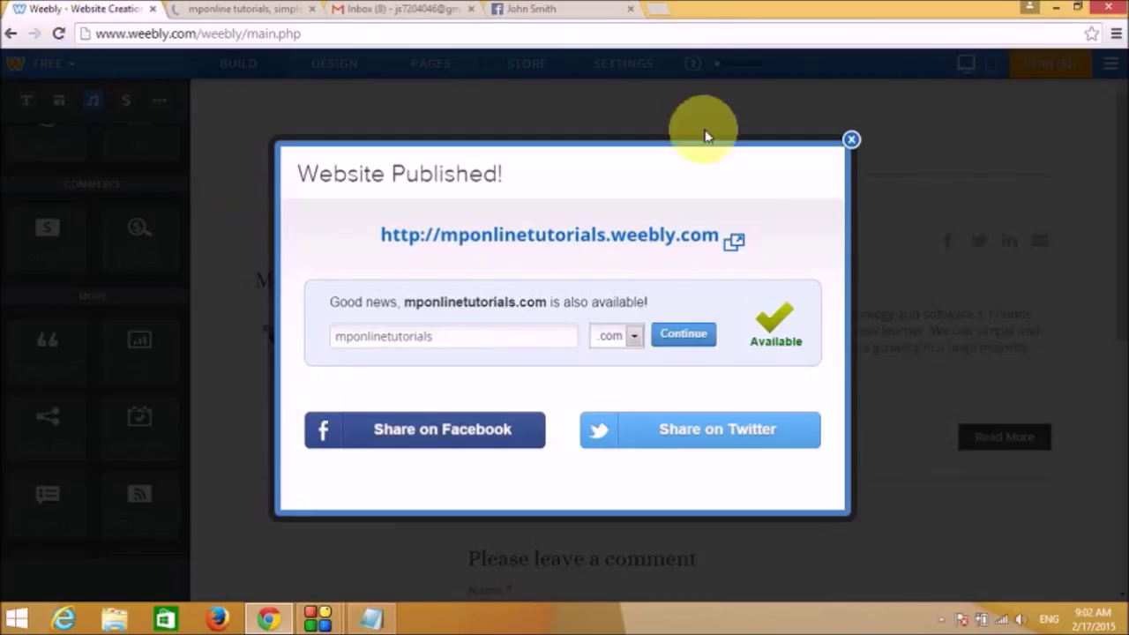
# Dismiss the Website Published notice and switch the editor to the About page.
pyautogui.click(852, 140)
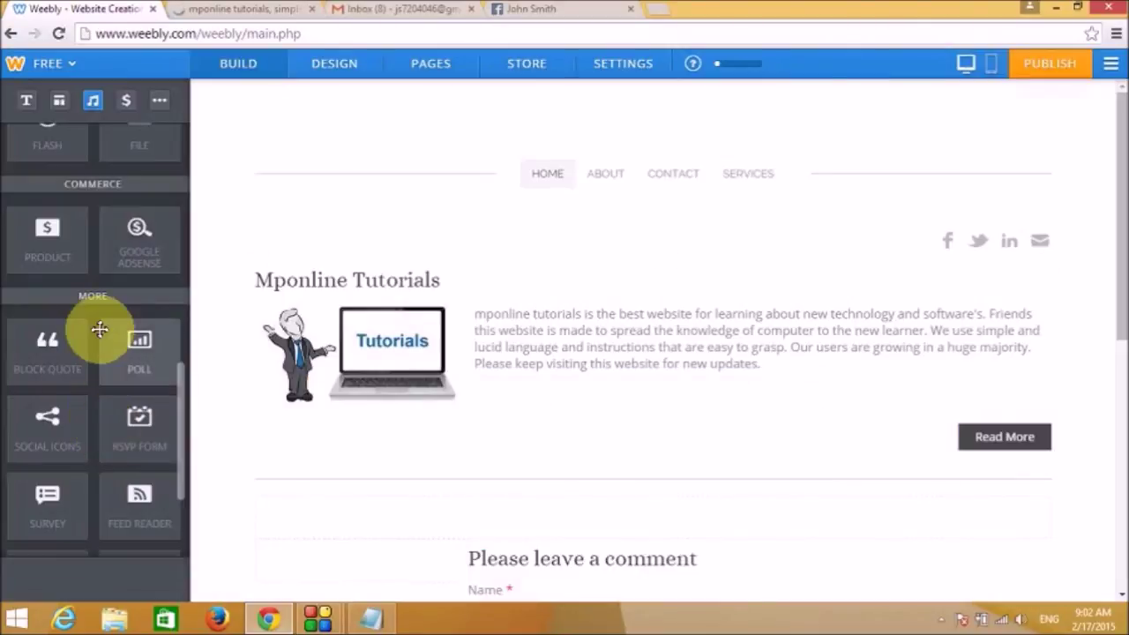
pyautogui.scroll(2, 97, 344)
pyautogui.scroll(2, 93, 349)
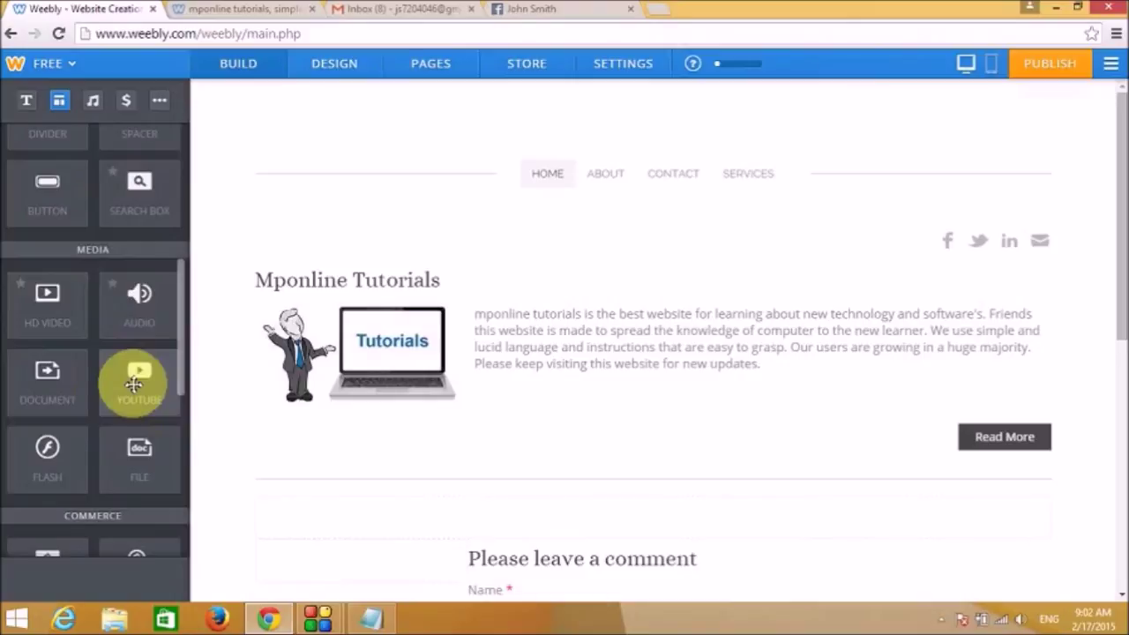
pyautogui.click(591, 176)
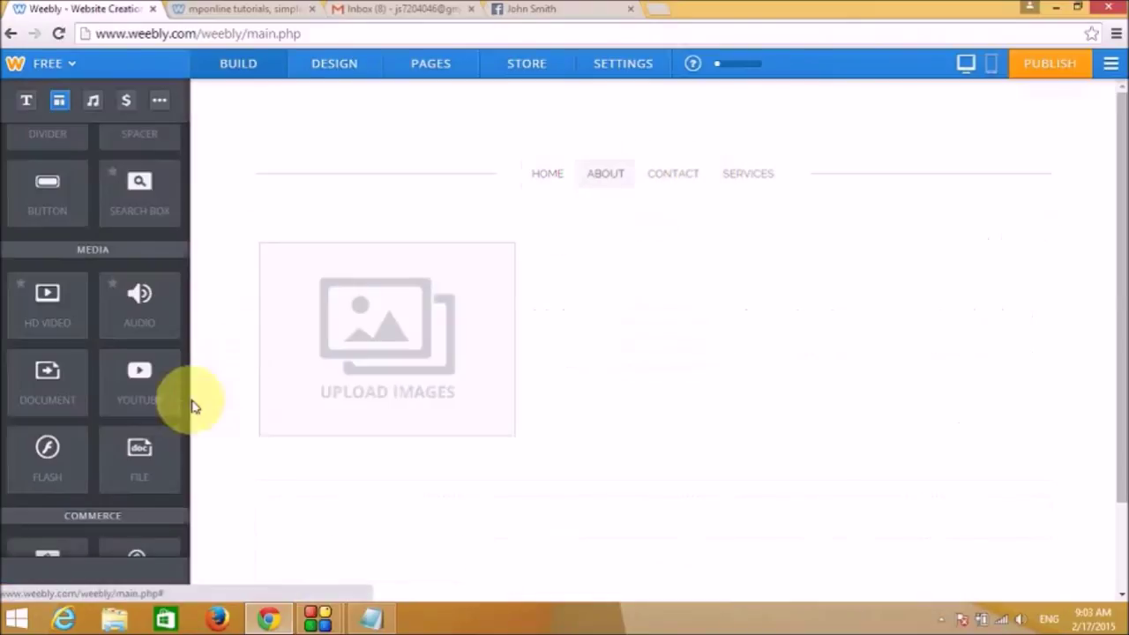
# Place a YouTube element on the About page and select its video URL field.
pyautogui.moveTo(129, 376); pyautogui.dragTo(326, 257)
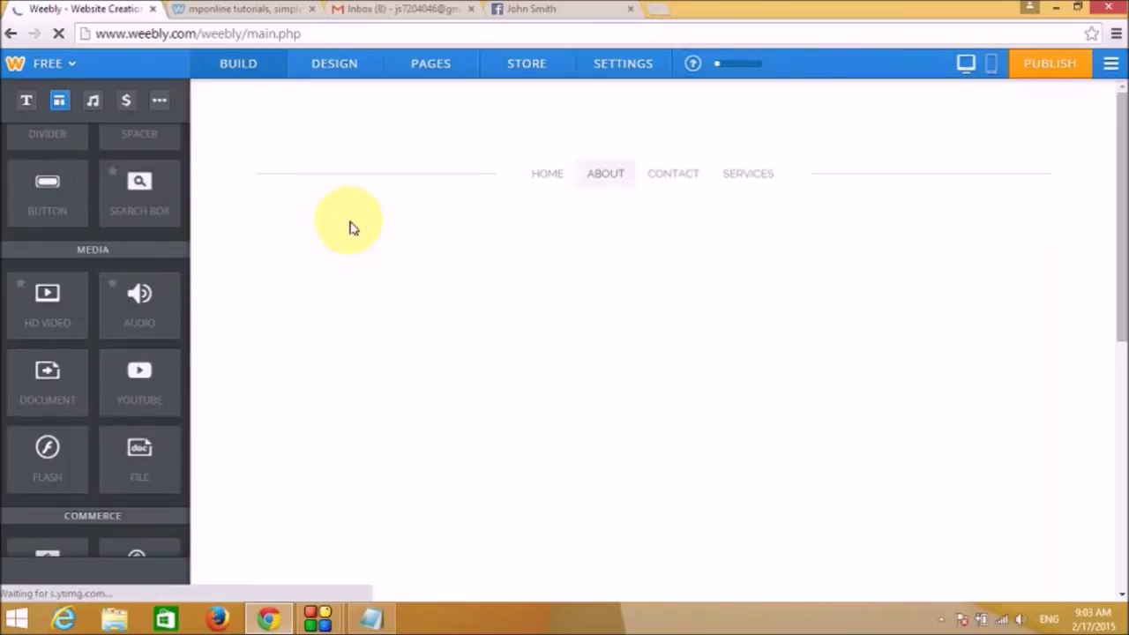
pyautogui.scroll(-1, 431, 284)
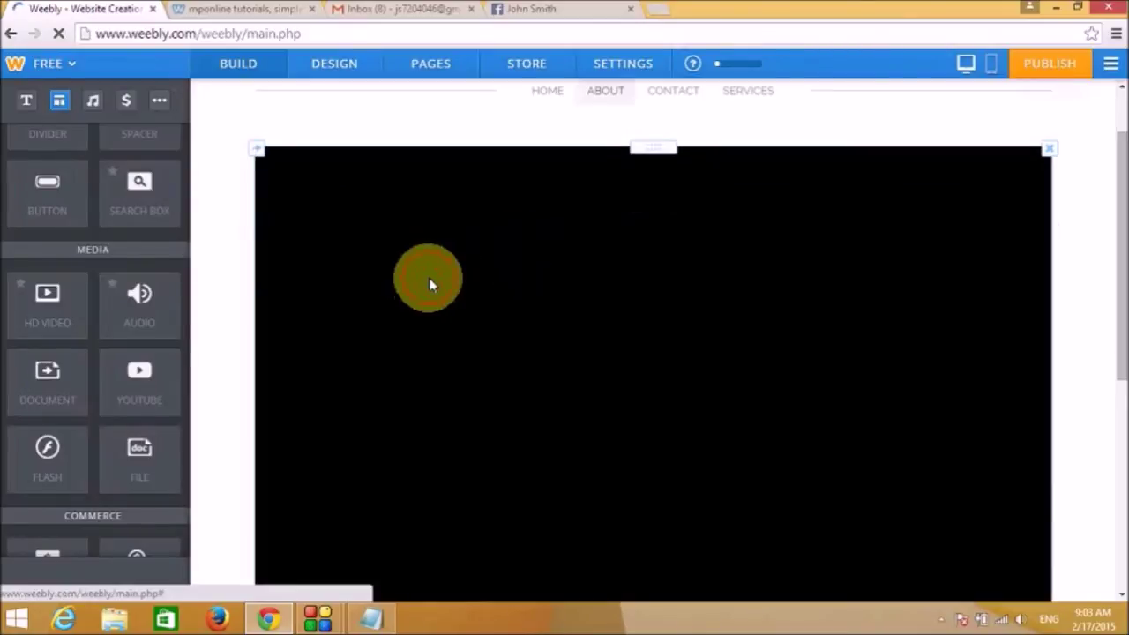
pyautogui.click(431, 284)
pyautogui.click(509, 513)
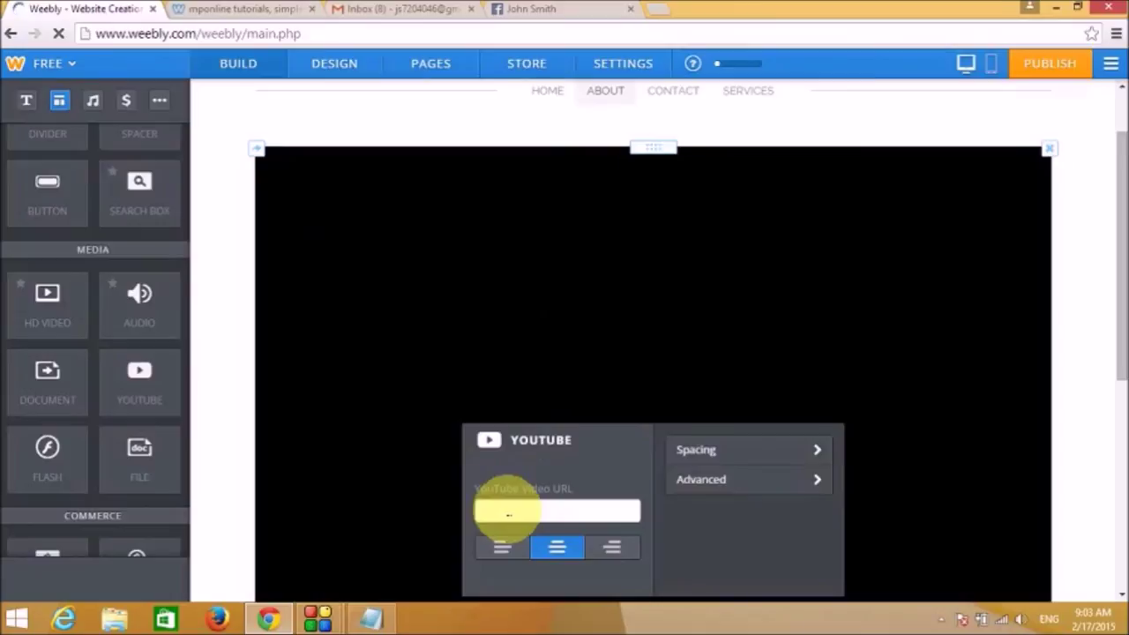
pyautogui.scroll(-1, 509, 511)
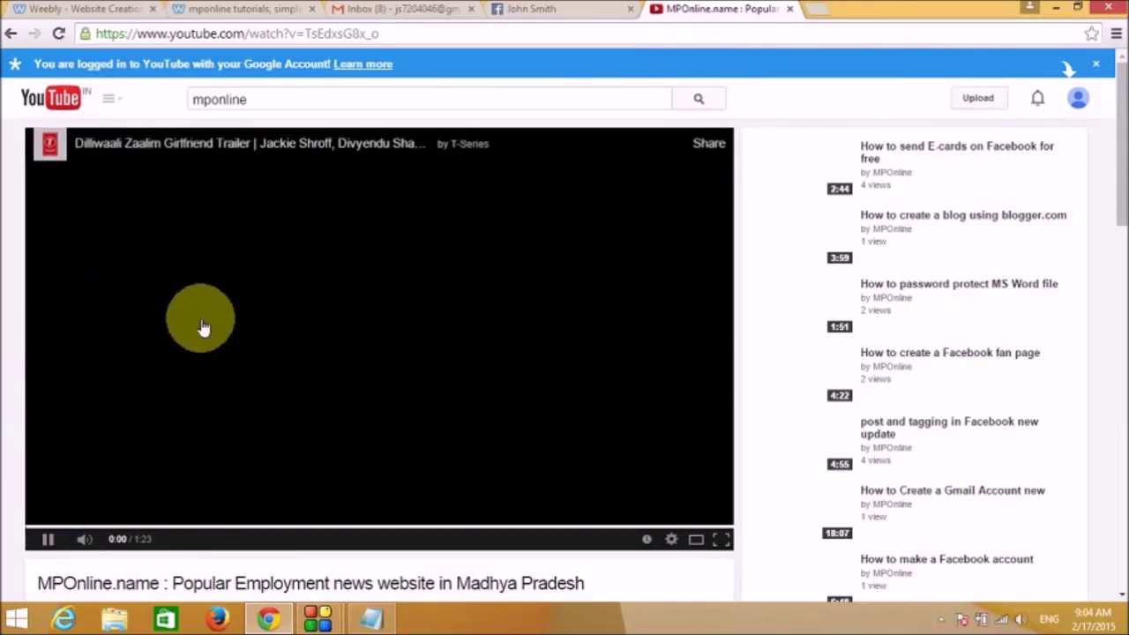
pyautogui.scroll(-4, 202, 327)
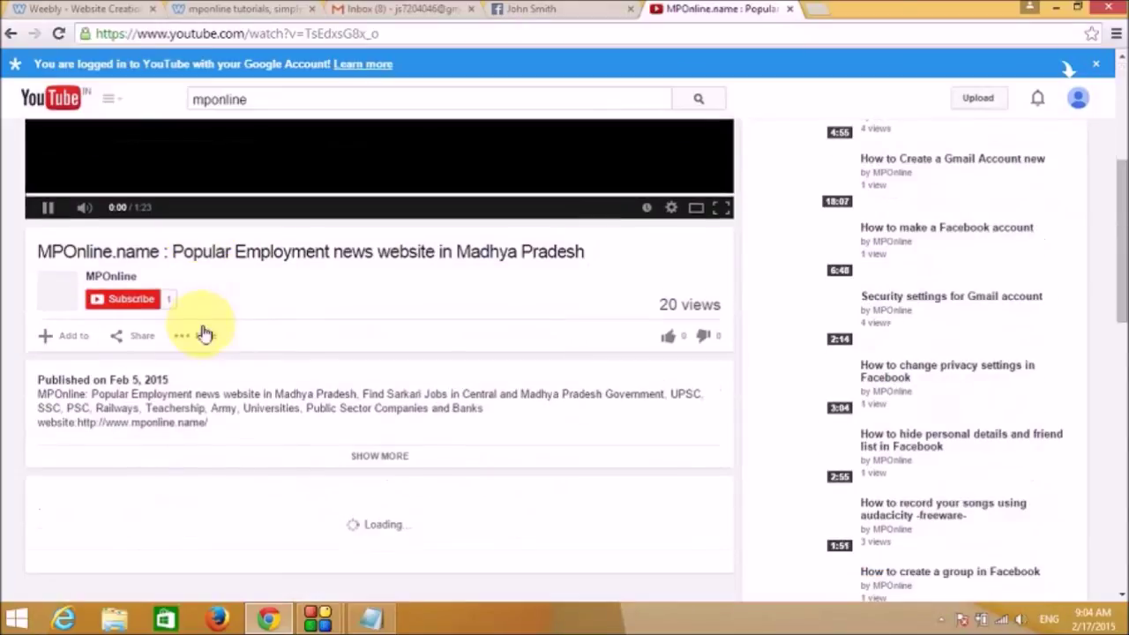
pyautogui.click(133, 337)
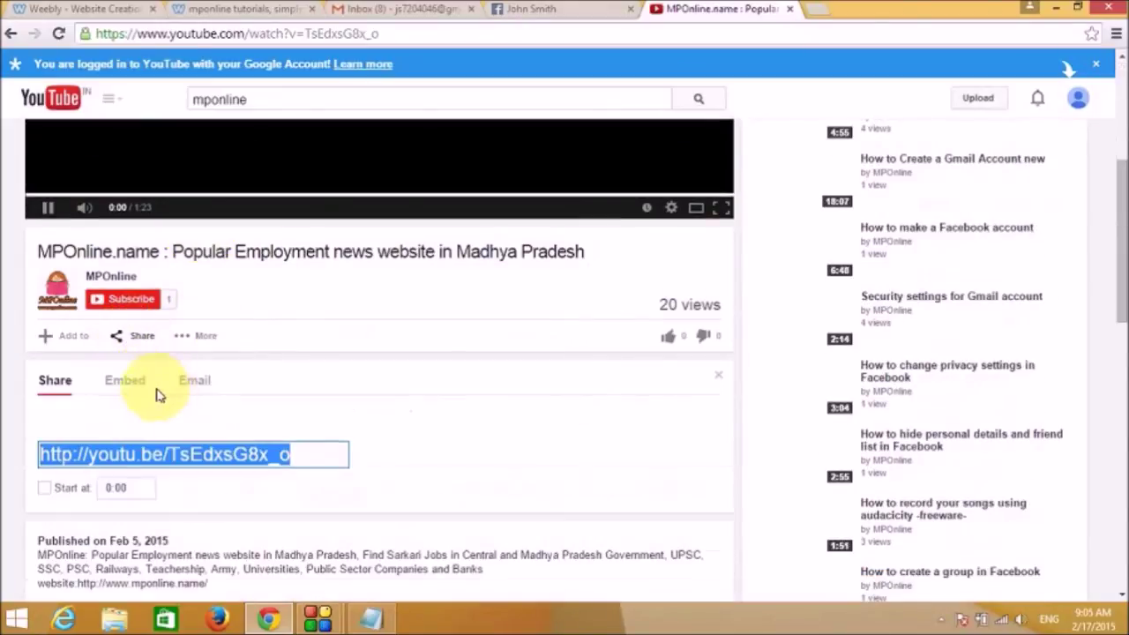
pyautogui.rightClick(107, 457)
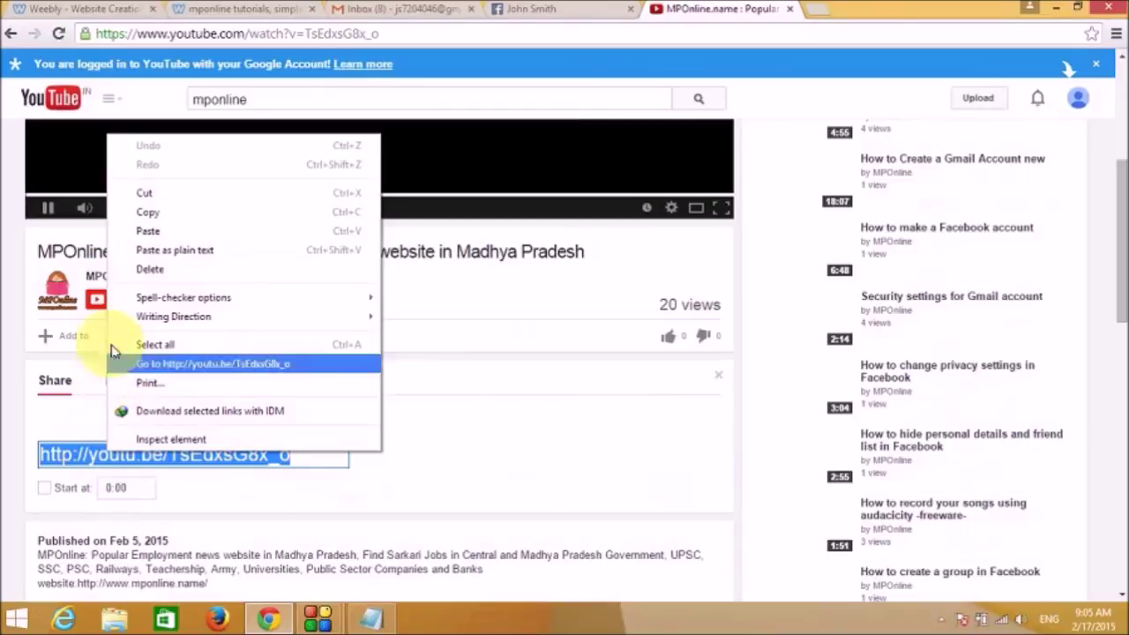
pyautogui.click(128, 213)
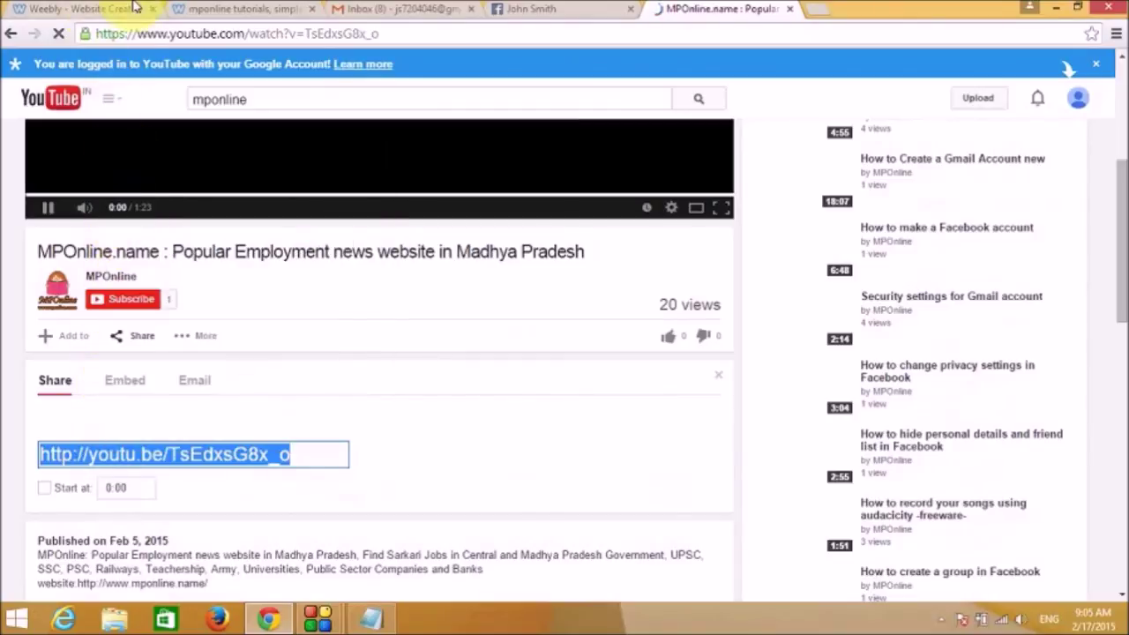
pyautogui.click(93, 7)
# Paste the copied youtu.be link into the YouTube element's video URL field.
pyautogui.rightClick(501, 428)
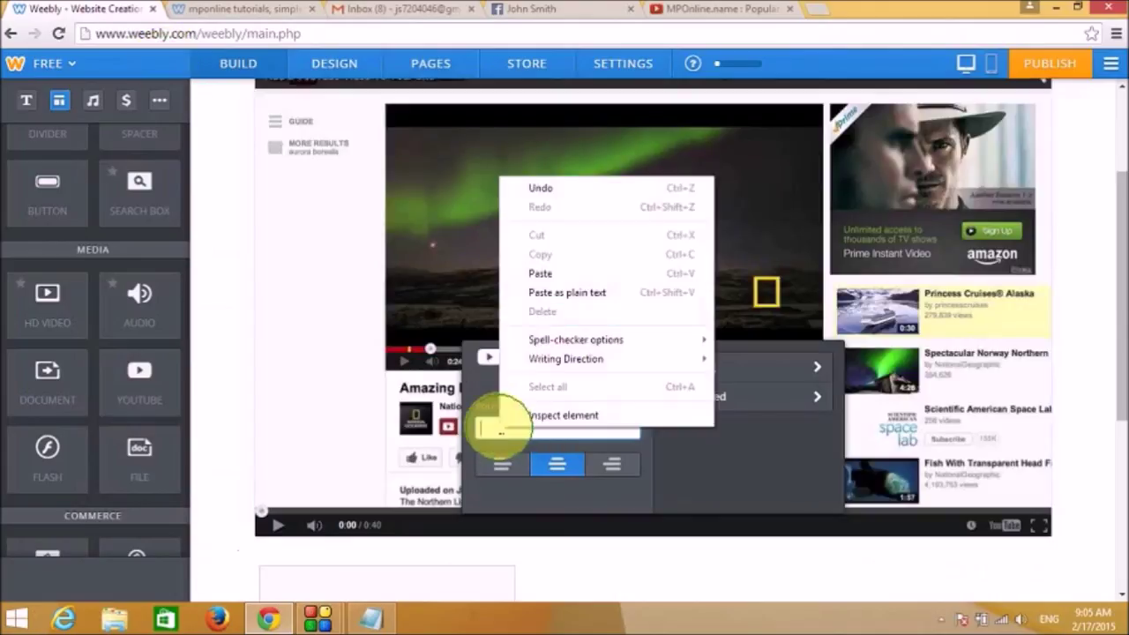
pyautogui.click(535, 291)
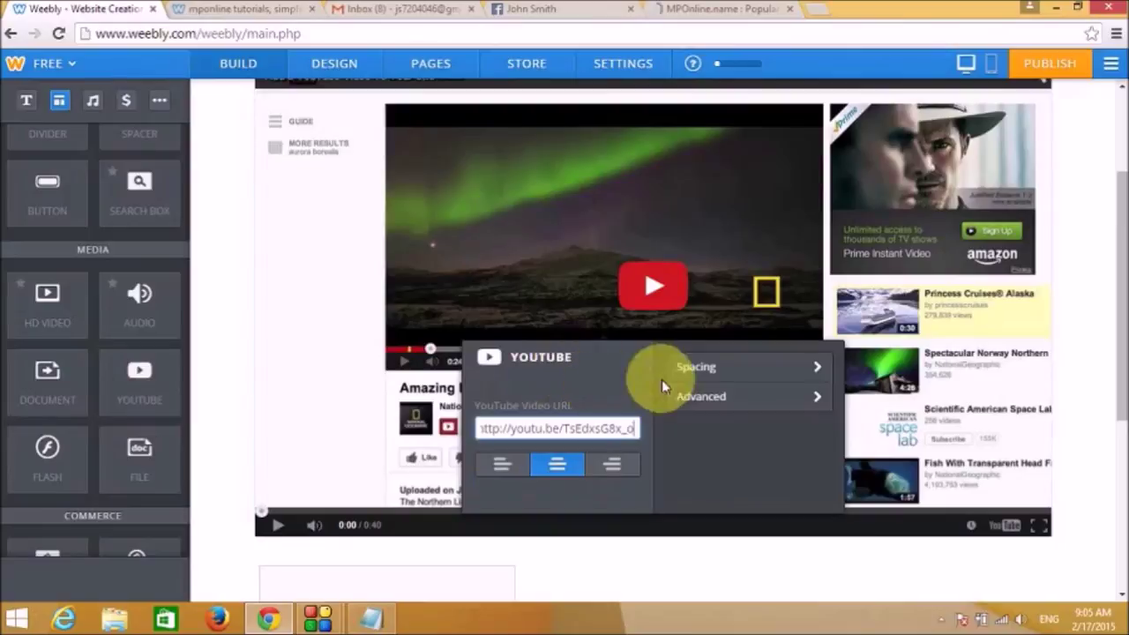
pyautogui.click(698, 369)
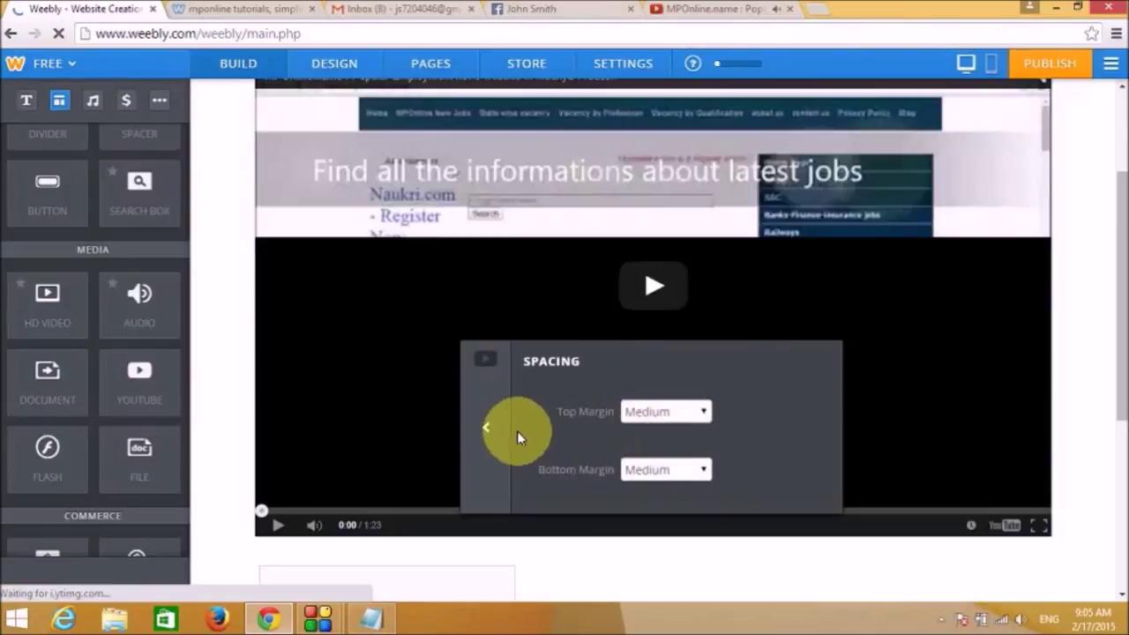
pyautogui.click(487, 430)
# Set the video size to Medium under Advanced and return to the Home page.
pyautogui.click(692, 401)
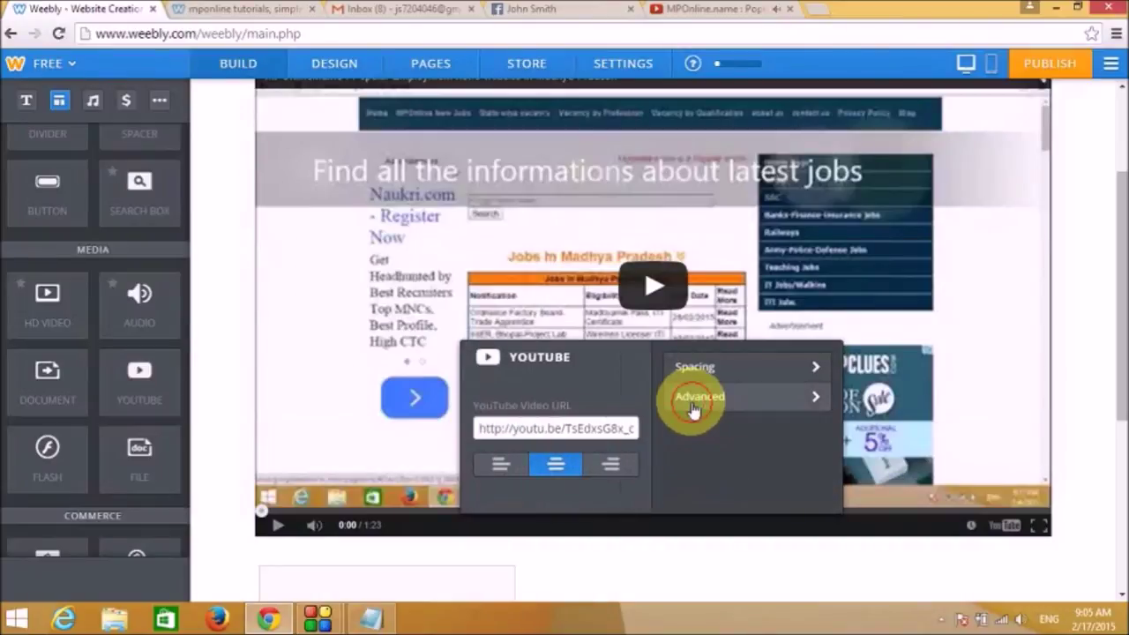
pyautogui.click(668, 421)
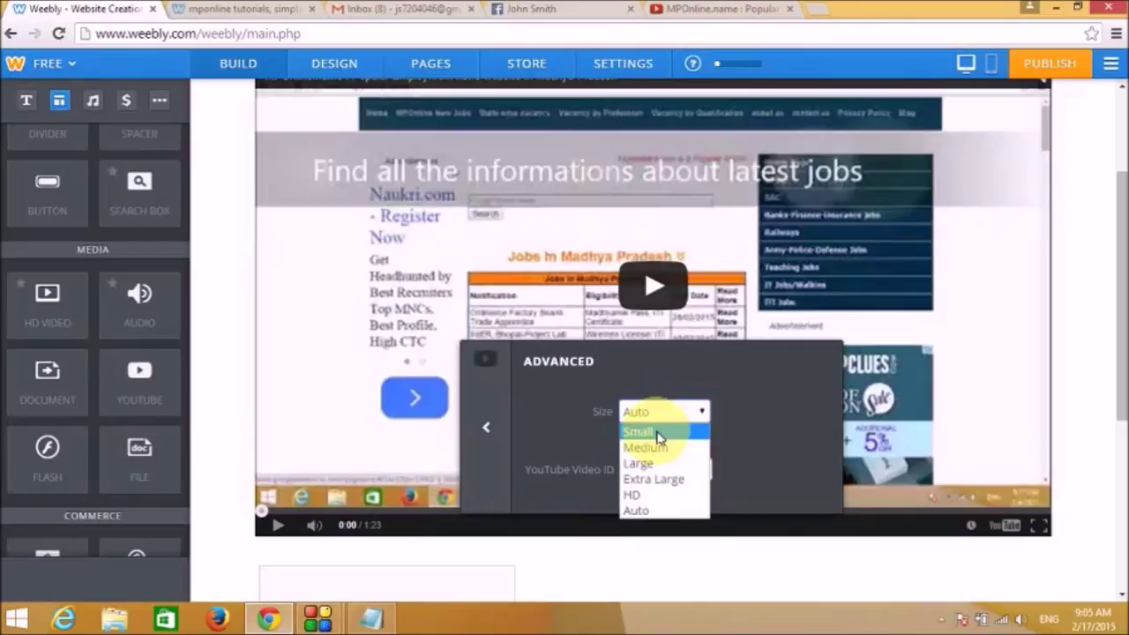
pyautogui.click(653, 446)
pyautogui.scroll(2, 529, 327)
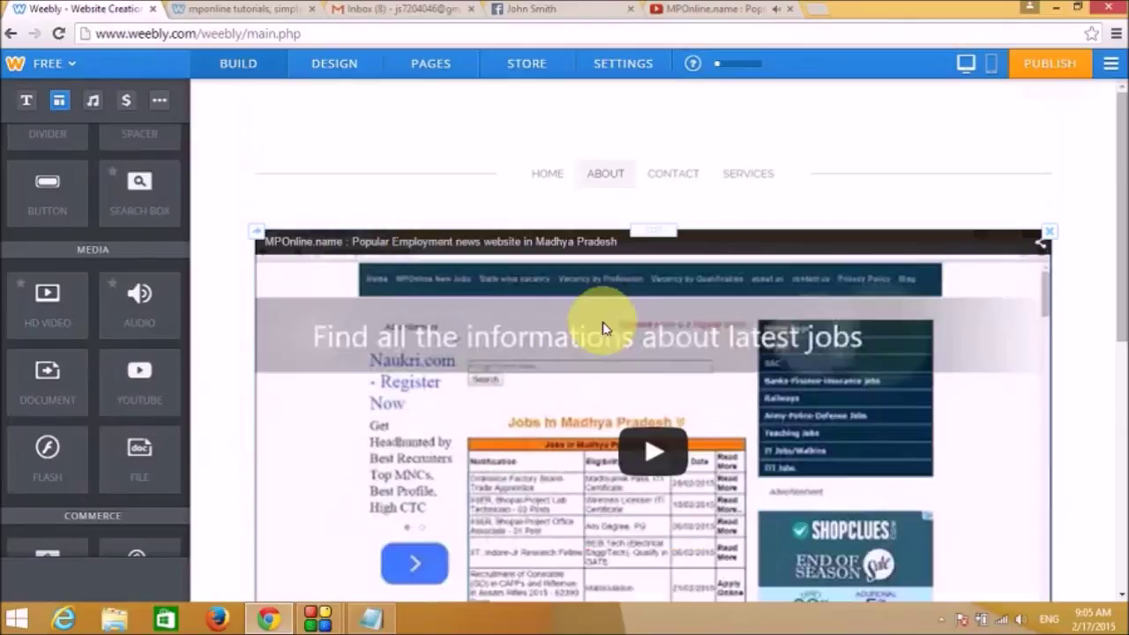
pyautogui.click(544, 176)
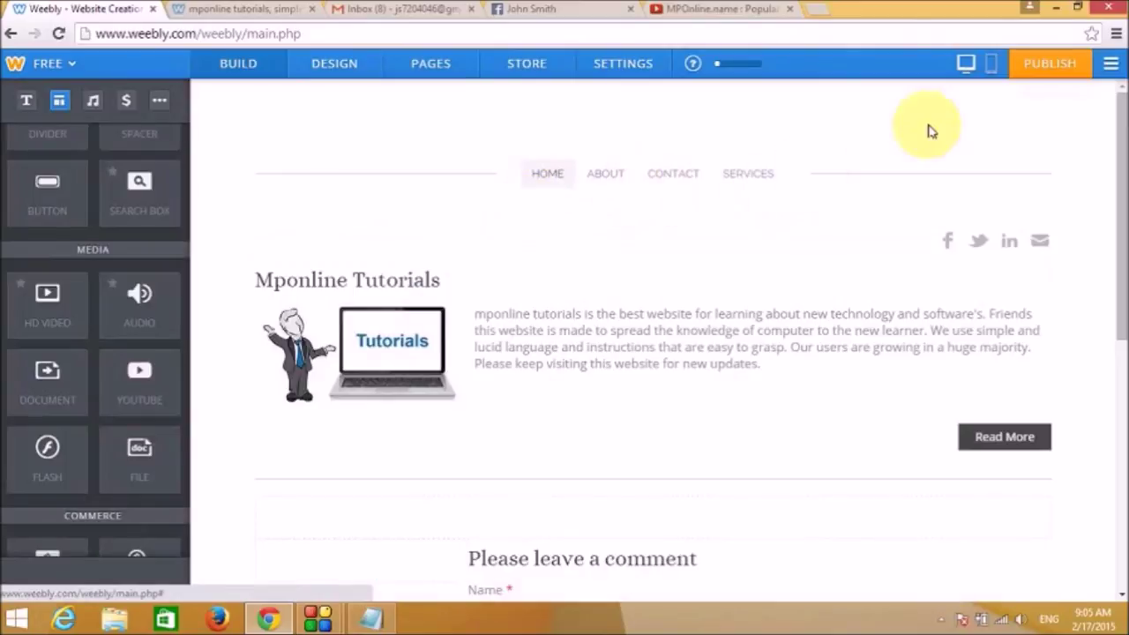
# Republish the site and confirm the live About page shows the embedded MPOnline video.
pyautogui.click(1036, 63)
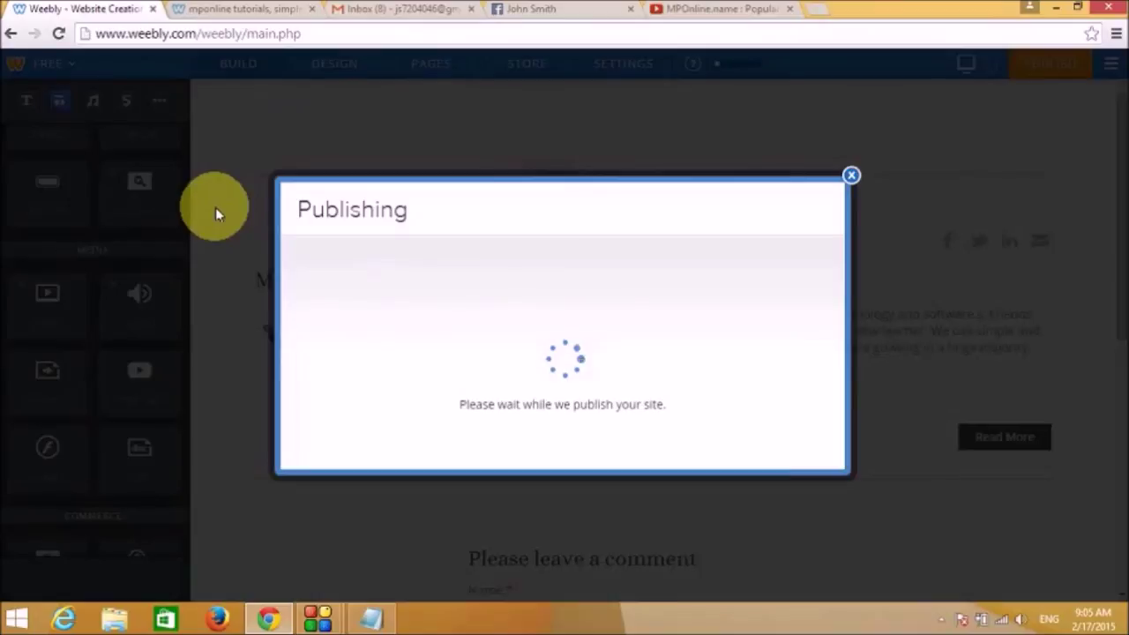
pyautogui.click(564, 232)
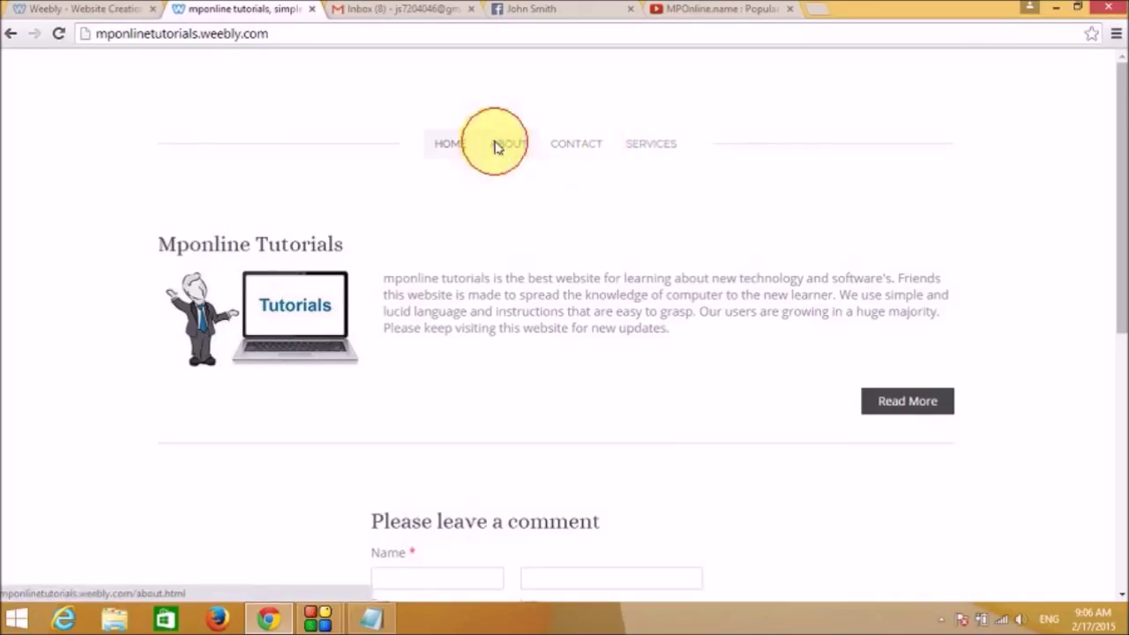
pyautogui.click(496, 144)
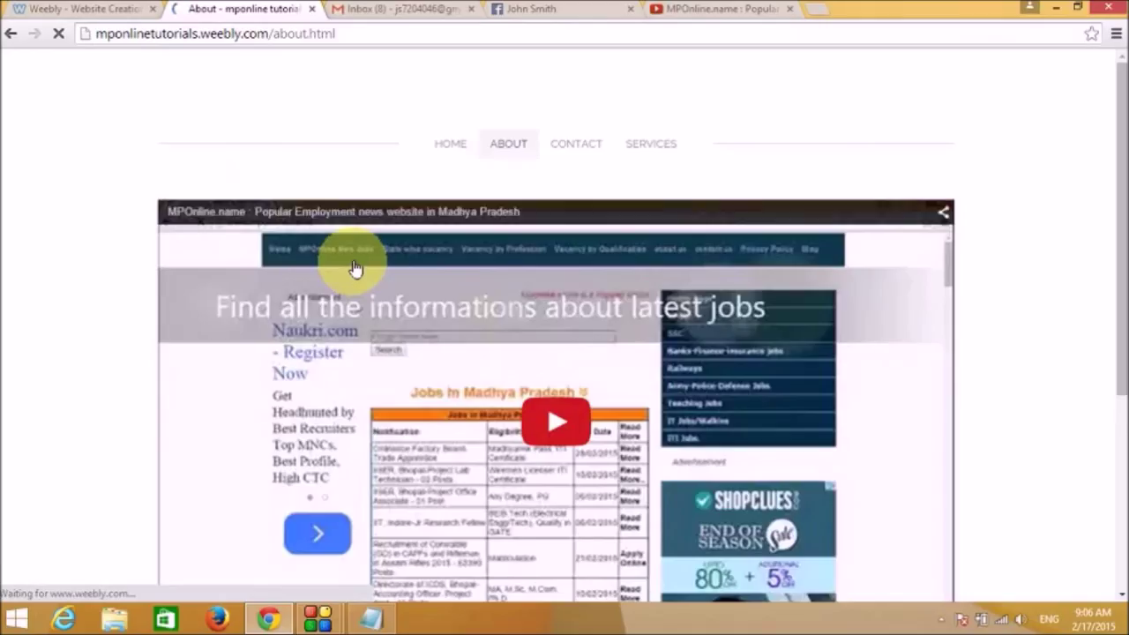
pyautogui.scroll(-3, 352, 265)
pyautogui.scroll(-1, 304, 414)
pyautogui.scroll(4, 309, 446)
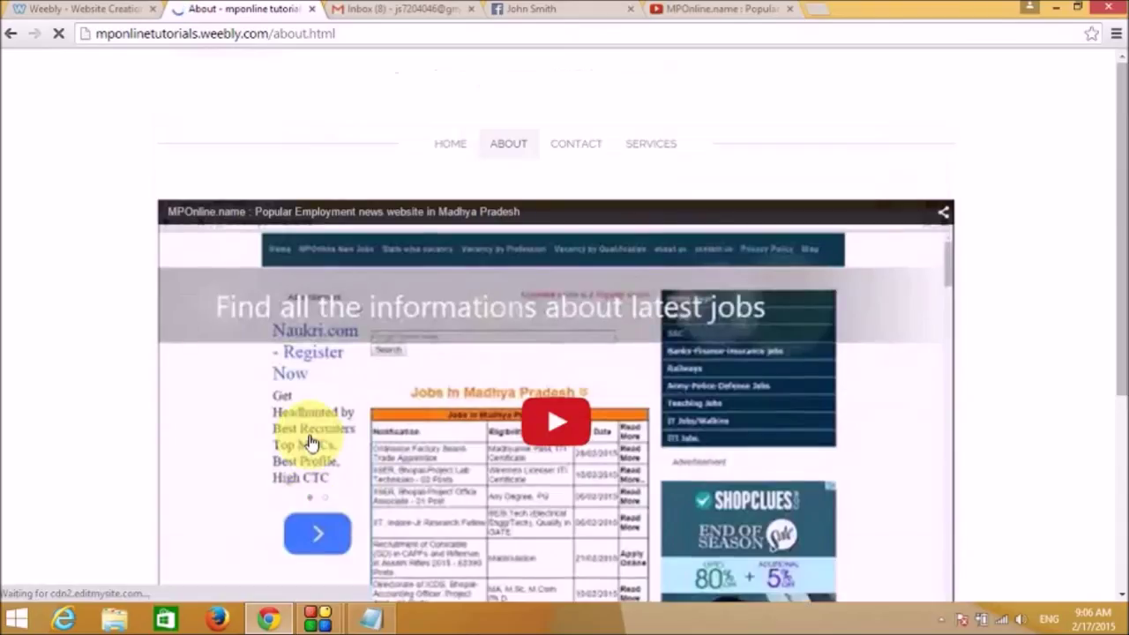
pyautogui.click(445, 147)
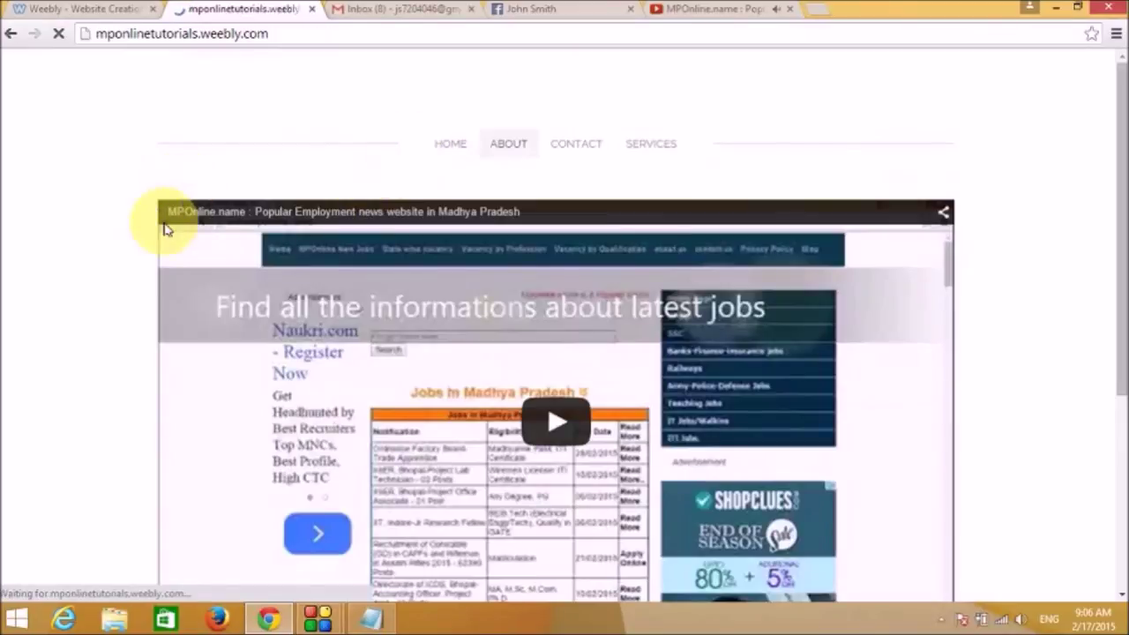